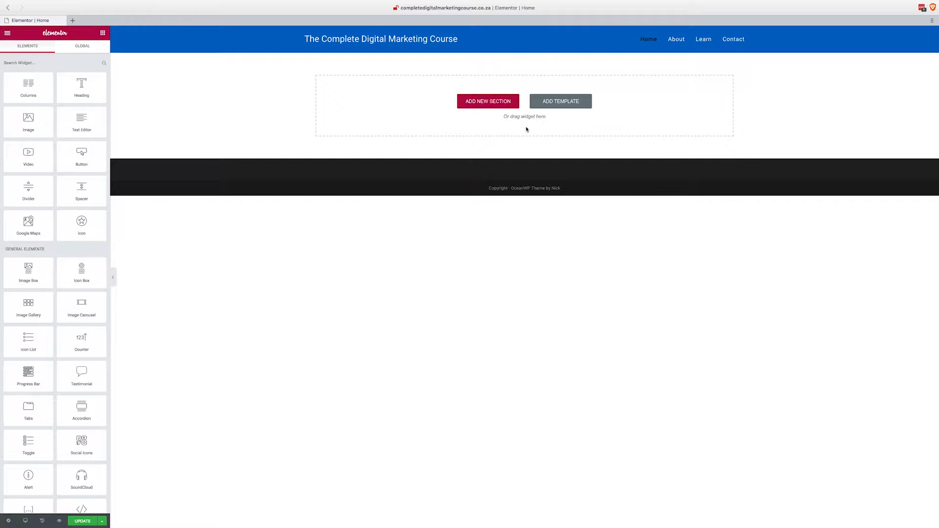
Add a new single-column section to the page and place a Heading widget in it.
{"action": "left_click", "coordinate": [488, 104]}
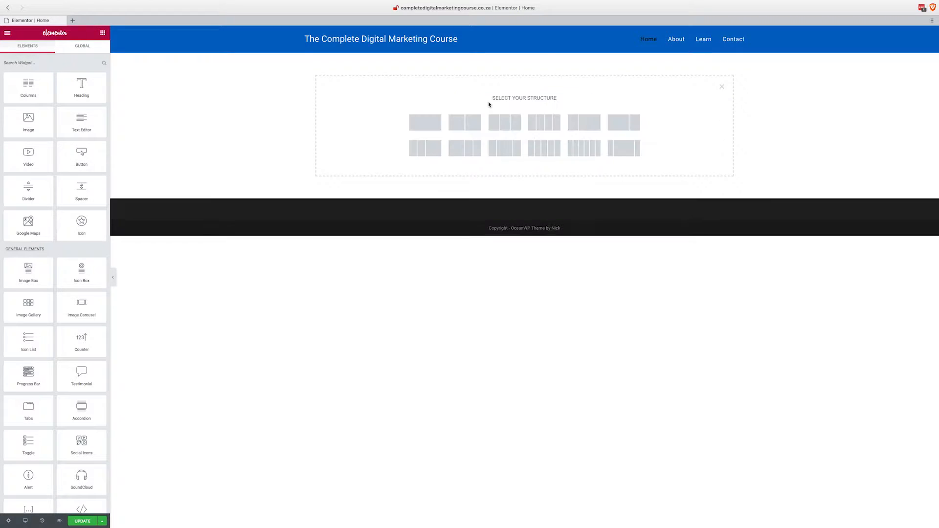
{"action": "left_click", "coordinate": [425, 123]}
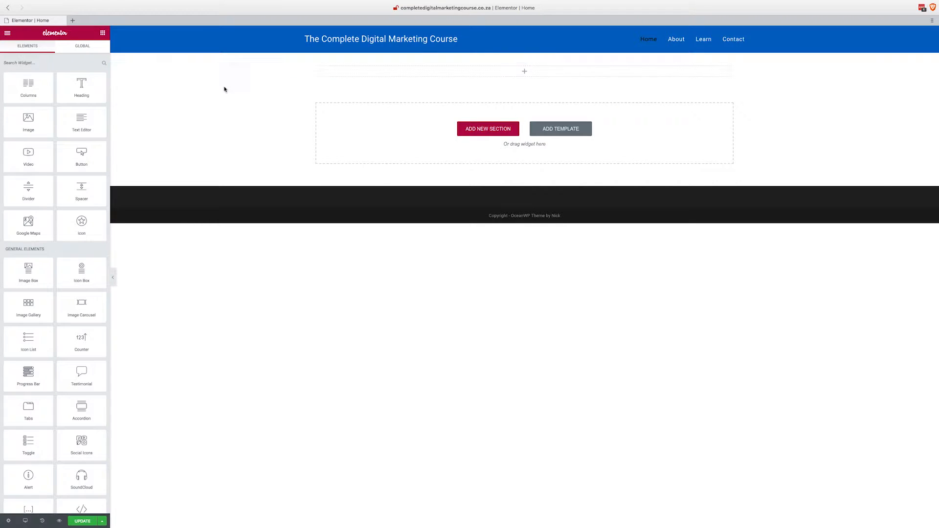
{"action": "left_click_drag", "start_coordinate": [84, 90], "coordinate": [509, 73]}
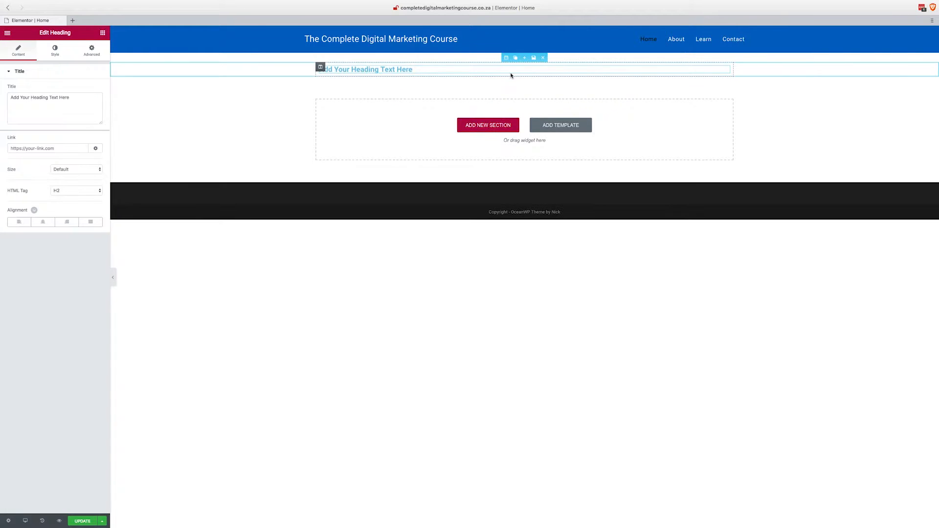
Replace the heading's placeholder title with "Learn Wordpress".
{"action": "triple_click", "coordinate": [76, 100]}
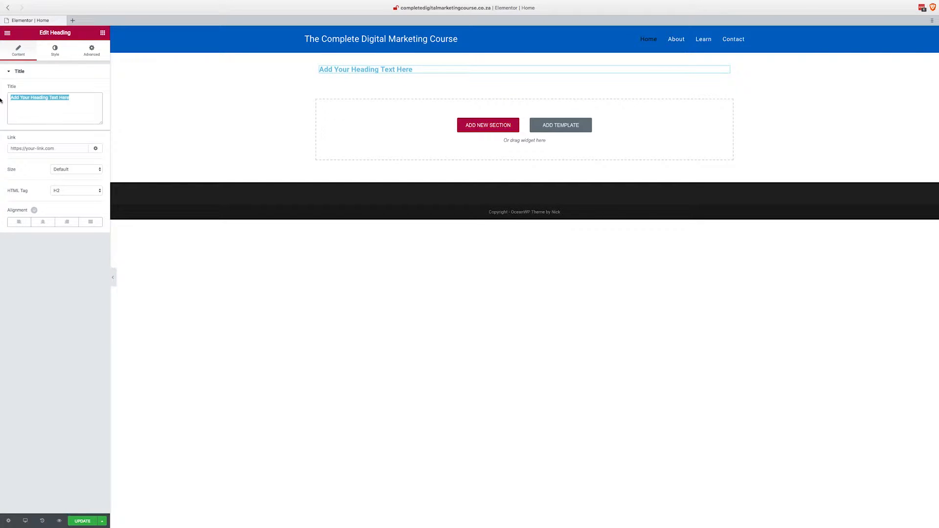
{"action": "mouse_move", "coordinate": [0, 100]}
{"action": "type", "text": "Learn"}
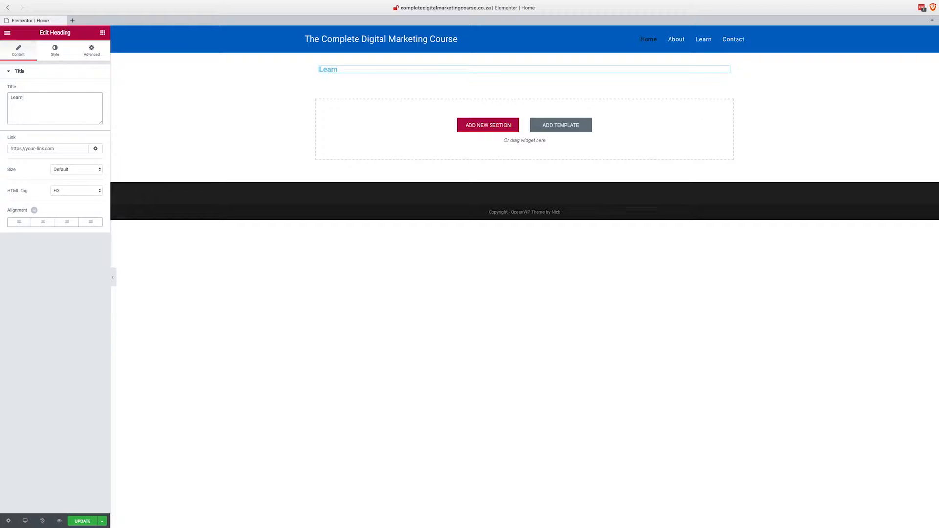
{"action": "type", "text": " Wordpress"}
Link the heading to /learn and align it to the center.
{"action": "left_click", "coordinate": [62, 148]}
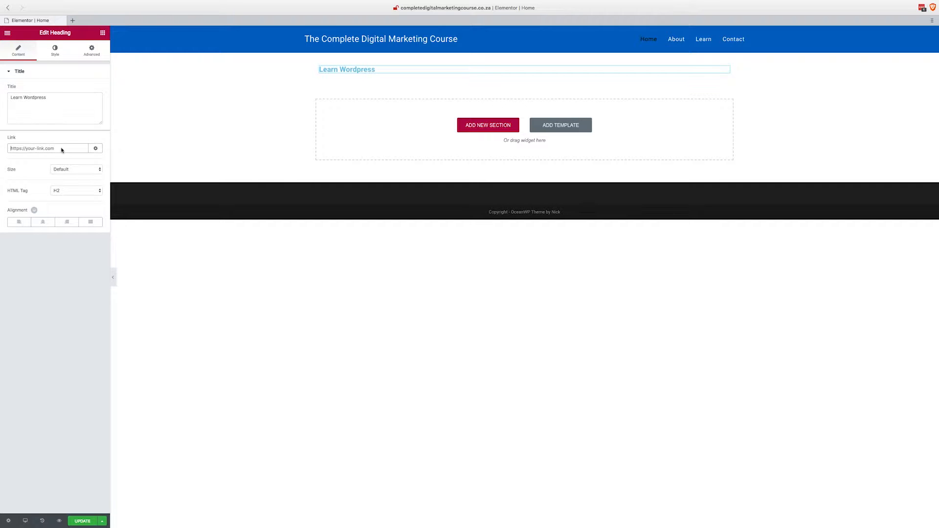
{"action": "type", "text": "/learn"}
{"action": "left_click", "coordinate": [43, 222]}
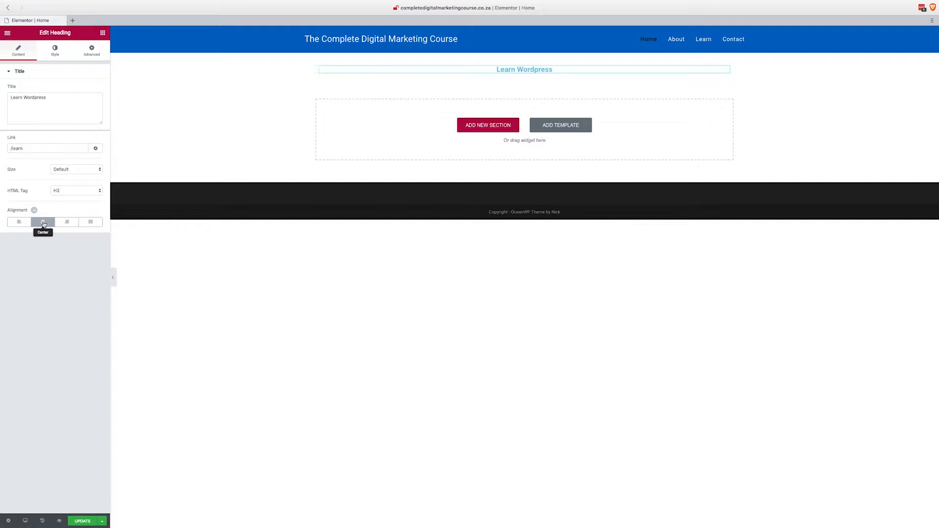
Try a blue text color for the heading and settle on black.
{"action": "left_click", "coordinate": [54, 51]}
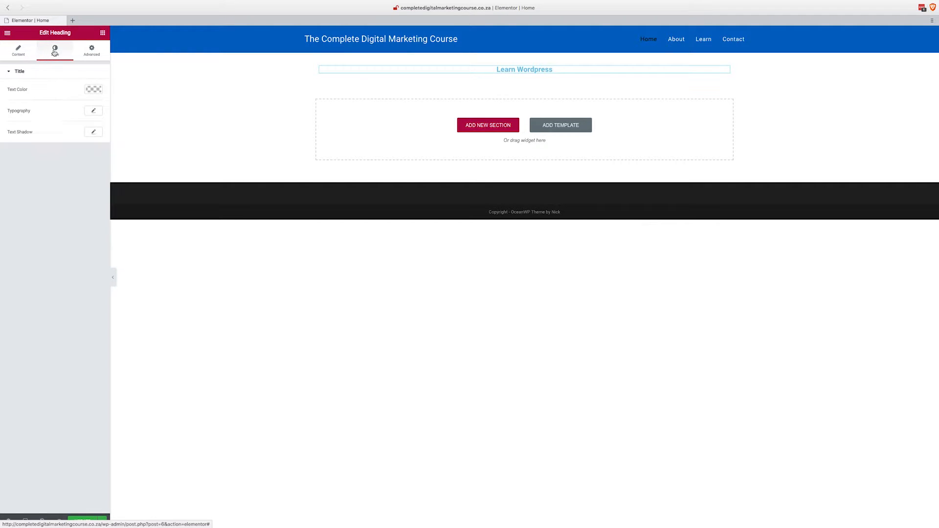
{"action": "left_click", "coordinate": [93, 89]}
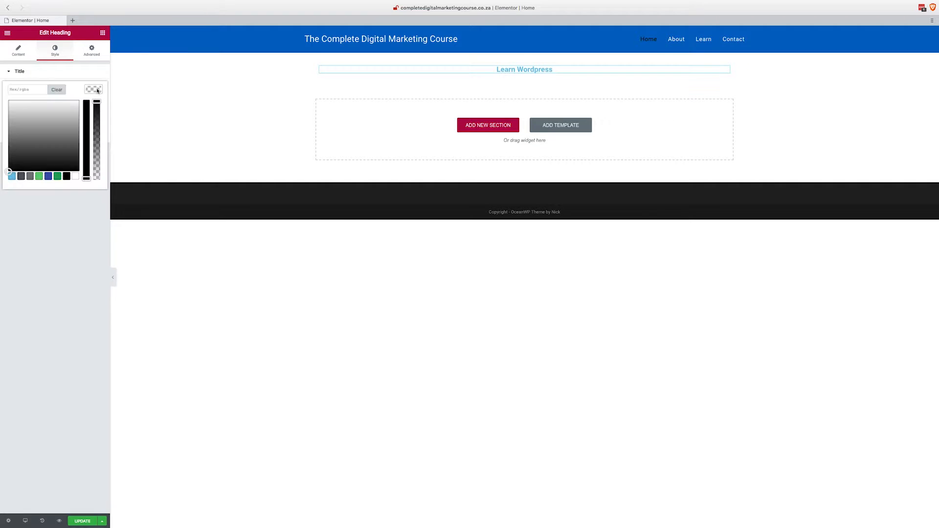
{"action": "left_click", "coordinate": [66, 176]}
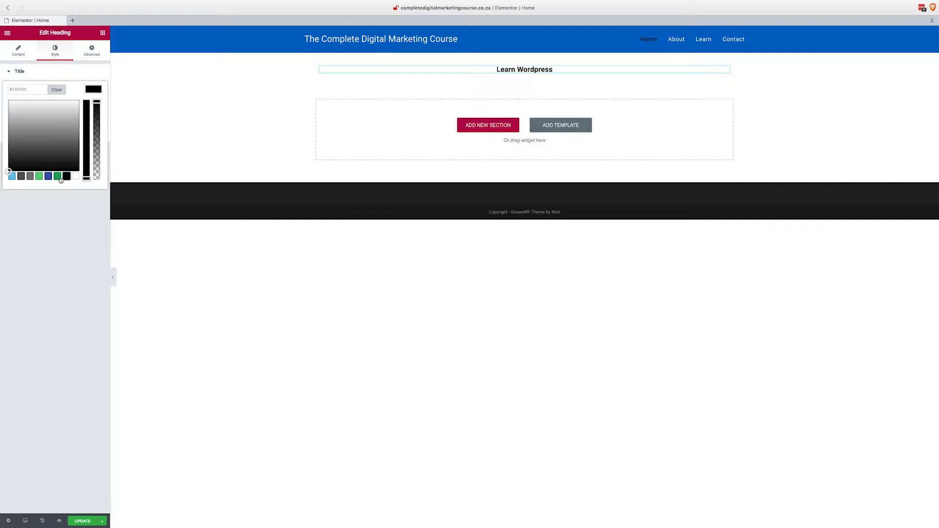
{"action": "left_click", "coordinate": [50, 178]}
{"action": "left_click_drag", "start_coordinate": [54, 122], "coordinate": [27, 122]}
{"action": "left_click", "coordinate": [66, 177]}
{"action": "left_click", "coordinate": [94, 89]}
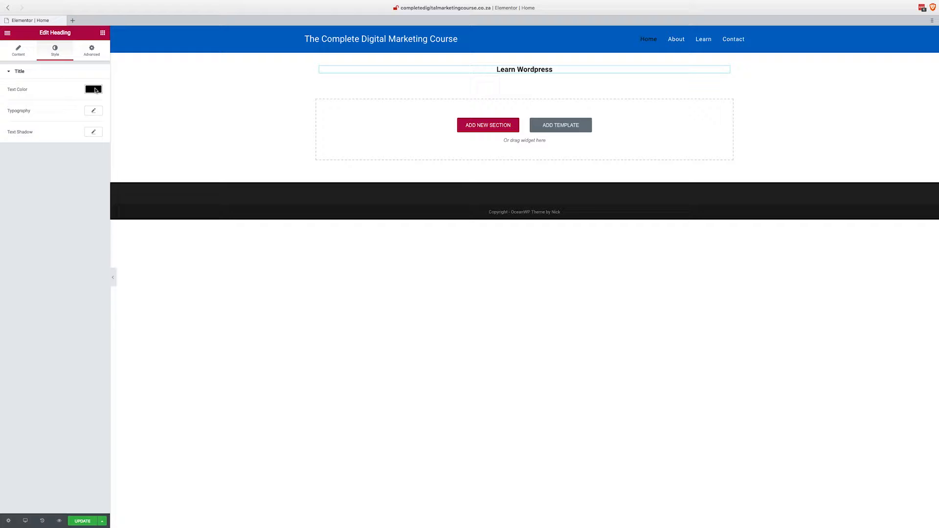
Set the heading's font family to Roboto and enlarge its size to about 59 px.
{"action": "left_click", "coordinate": [94, 113]}
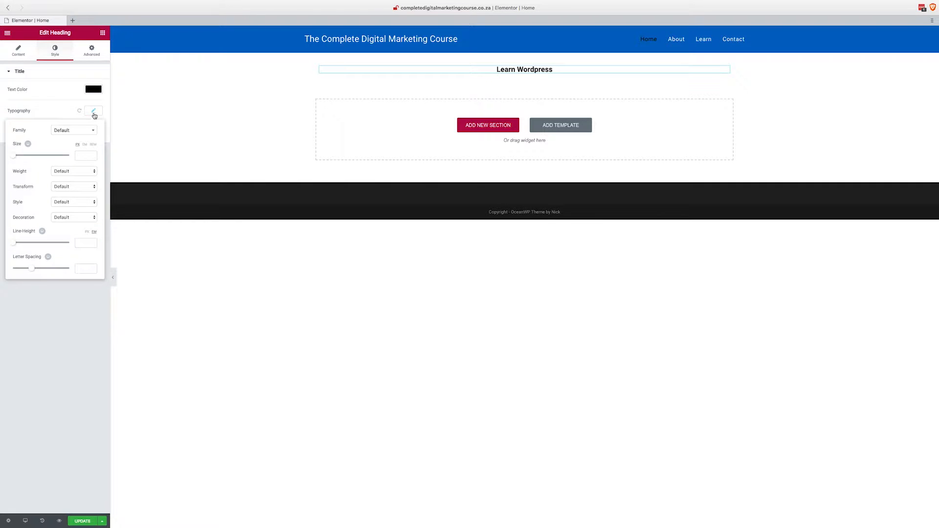
{"action": "left_click", "coordinate": [69, 131]}
{"action": "type", "text": "roboto"}
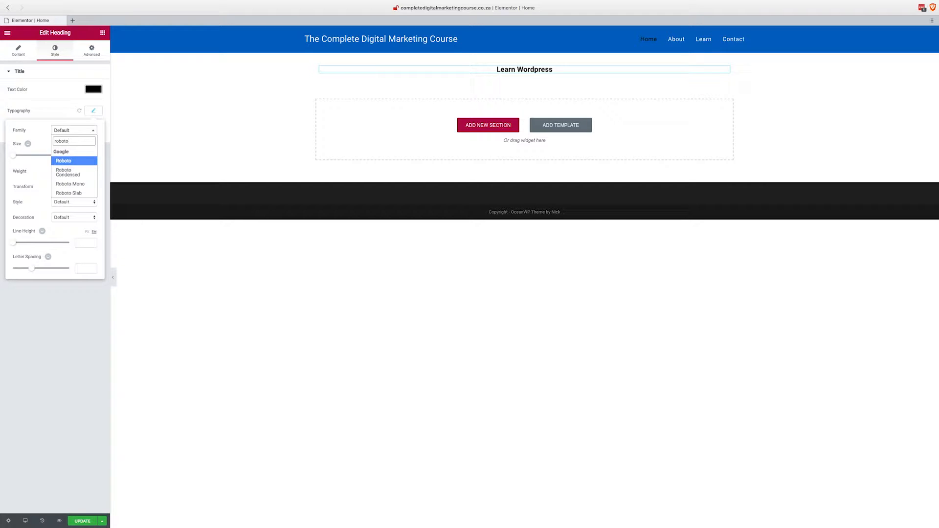
{"action": "left_click", "coordinate": [64, 163]}
{"action": "left_click_drag", "start_coordinate": [16, 156], "coordinate": [32, 158]}
Try the font weights 100 and 900 on the heading.
{"action": "left_click", "coordinate": [62, 171]}
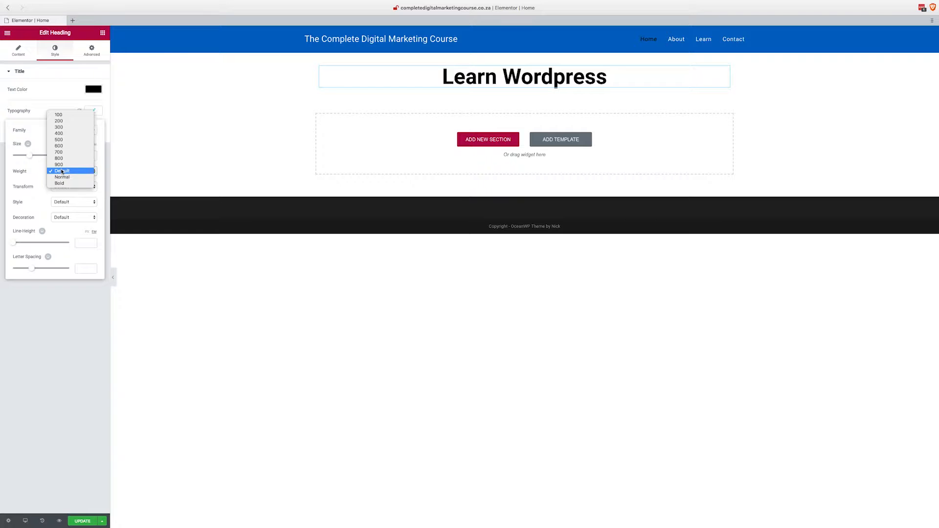
{"action": "left_click", "coordinate": [63, 116]}
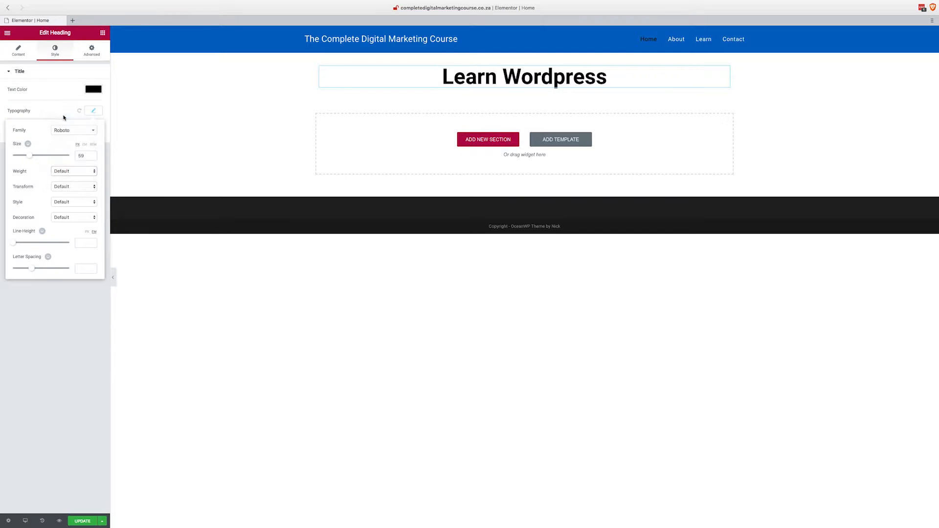
{"action": "left_click", "coordinate": [68, 171]}
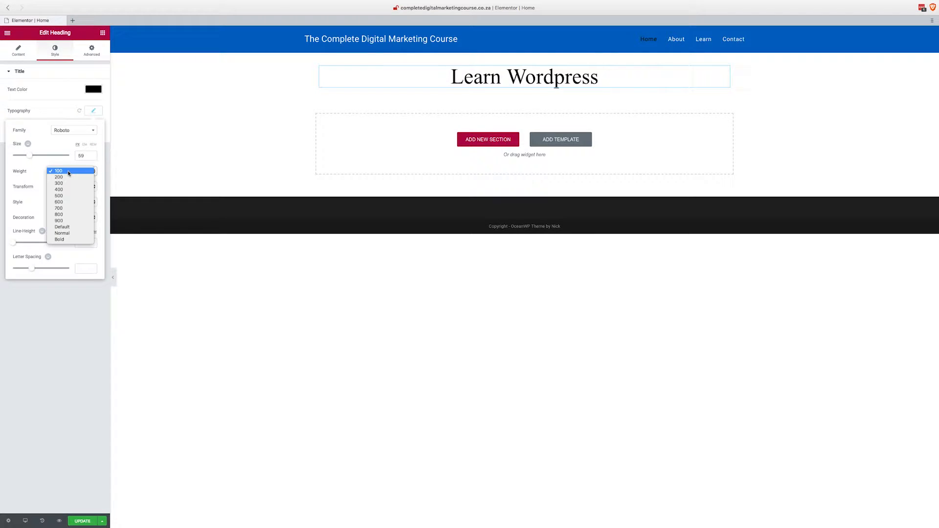
{"action": "left_click", "coordinate": [69, 221]}
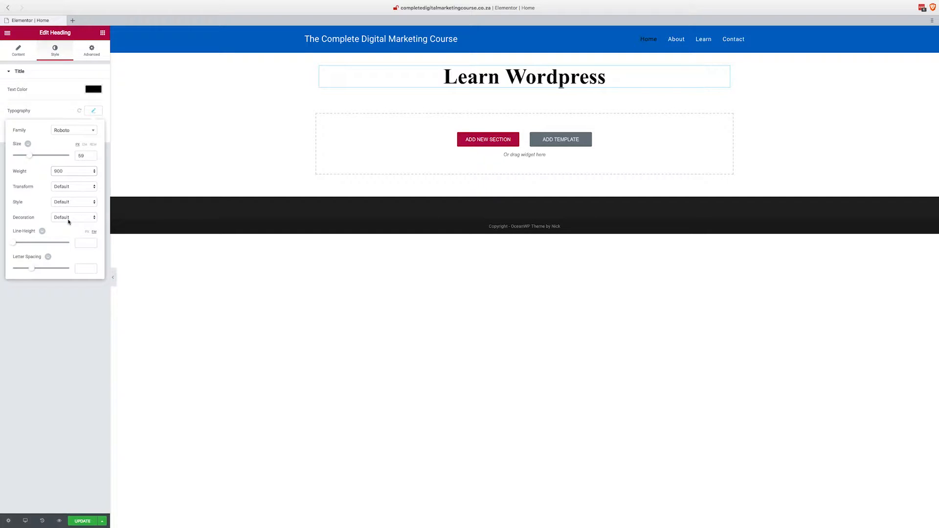
Set the heading's font weight to 500 and its letter spacing to 1.7.
{"action": "left_click", "coordinate": [74, 172]}
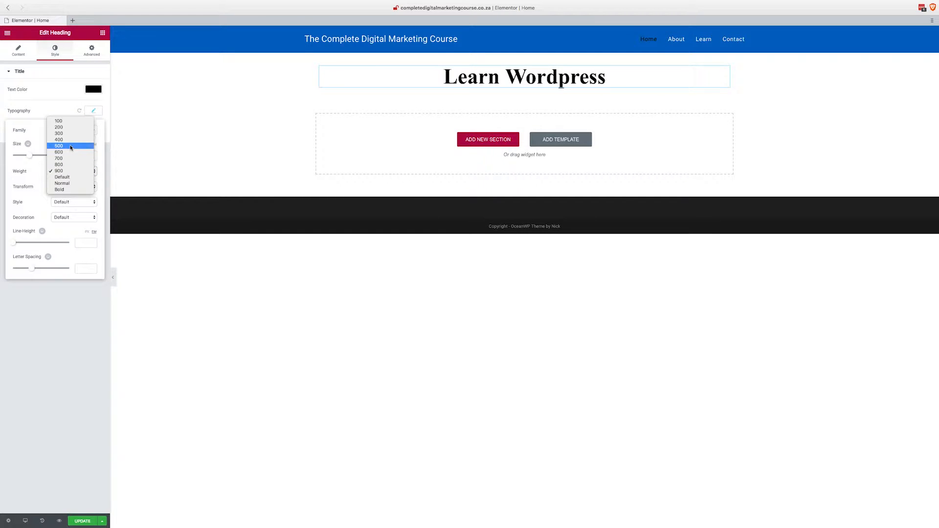
{"action": "left_click", "coordinate": [71, 147]}
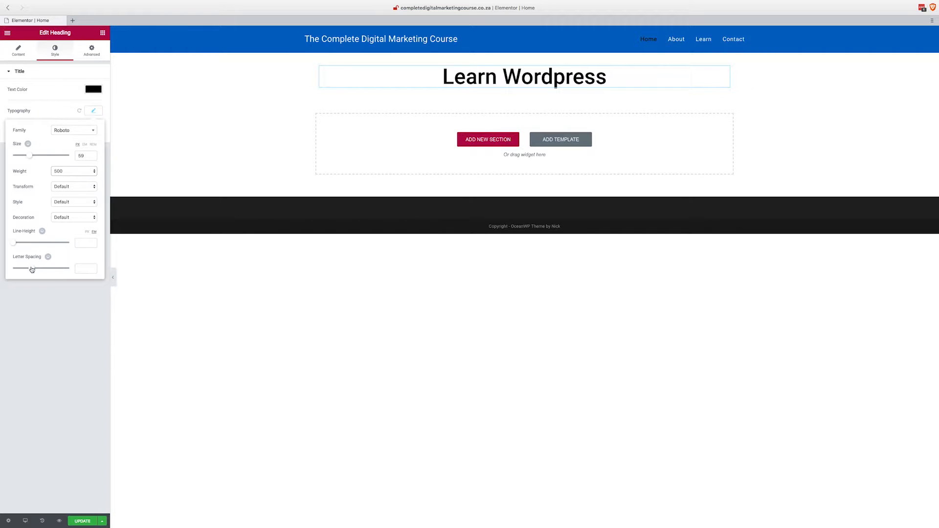
{"action": "mouse_move", "coordinate": [31, 268]}
{"action": "left_mouse_down"}
{"action": "mouse_move", "coordinate": [15, 273]}
{"action": "mouse_move", "coordinate": [70, 269]}
{"action": "mouse_move", "coordinate": [38, 270]}
{"action": "left_mouse_up"}
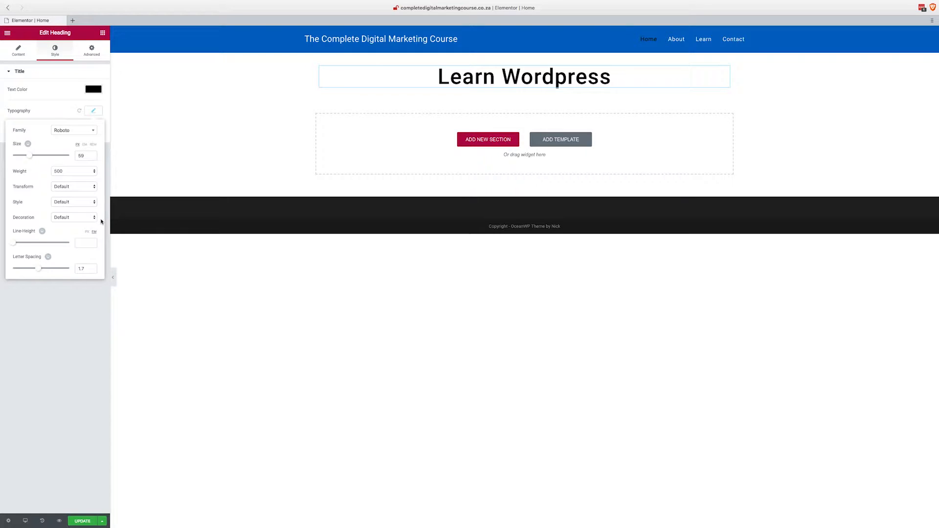
Try a linked margin of 10 on all four sides of the heading.
{"action": "left_click", "coordinate": [97, 54]}
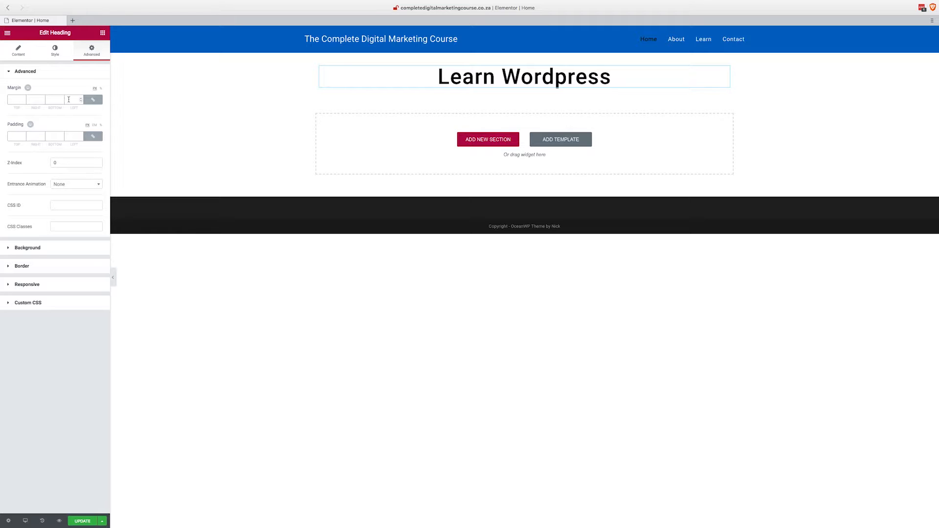
{"action": "left_click", "coordinate": [94, 101]}
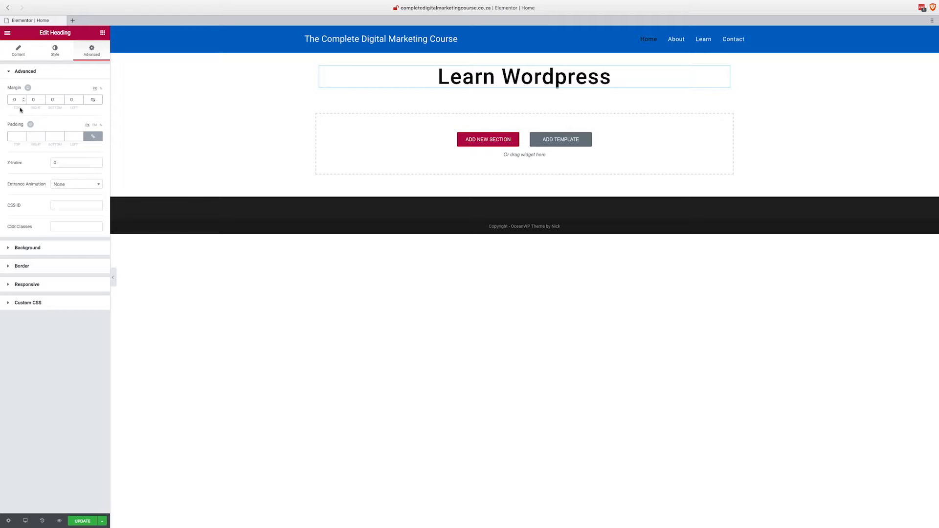
{"action": "left_click", "coordinate": [93, 99]}
{"action": "left_click_drag", "start_coordinate": [18, 101], "coordinate": [6, 103]}
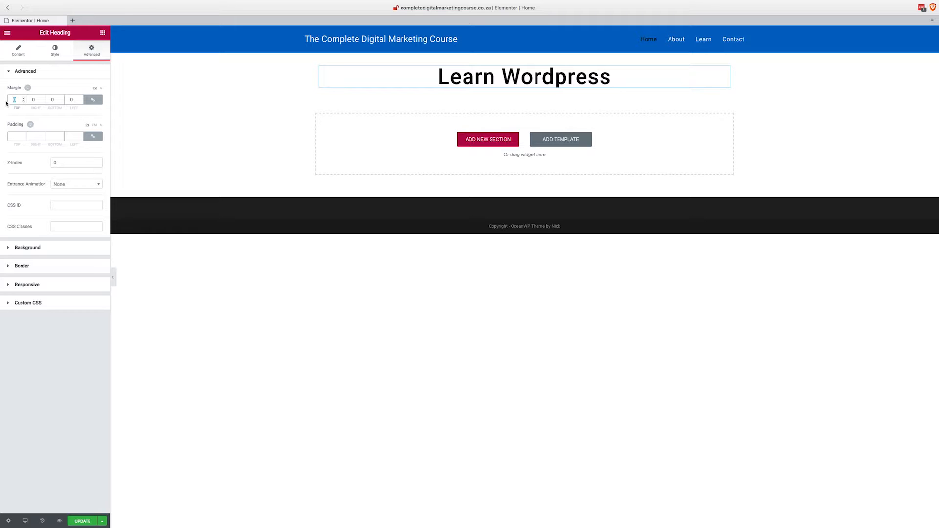
{"action": "type", "text": "10"}
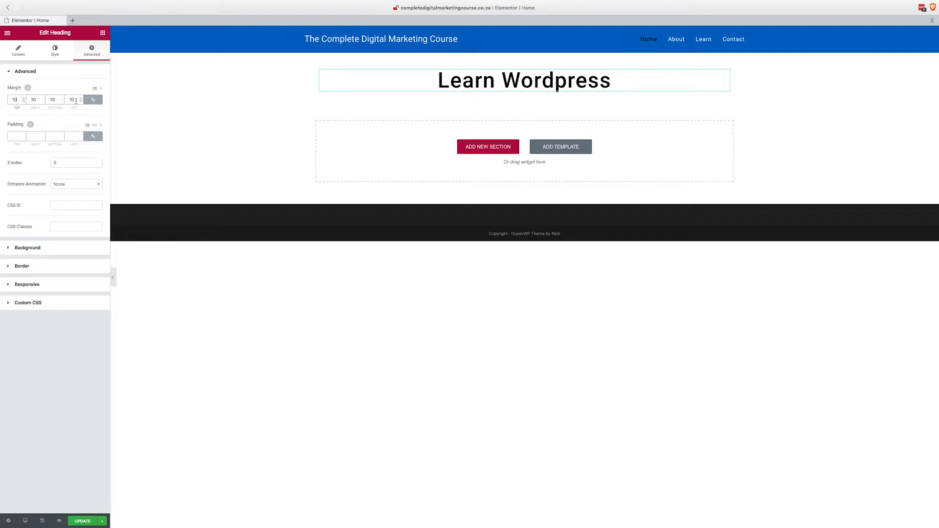
Unlink the heading's margin values and set them to top 150, right 0, bottom 50 and left 0.
{"action": "left_click", "coordinate": [93, 100]}
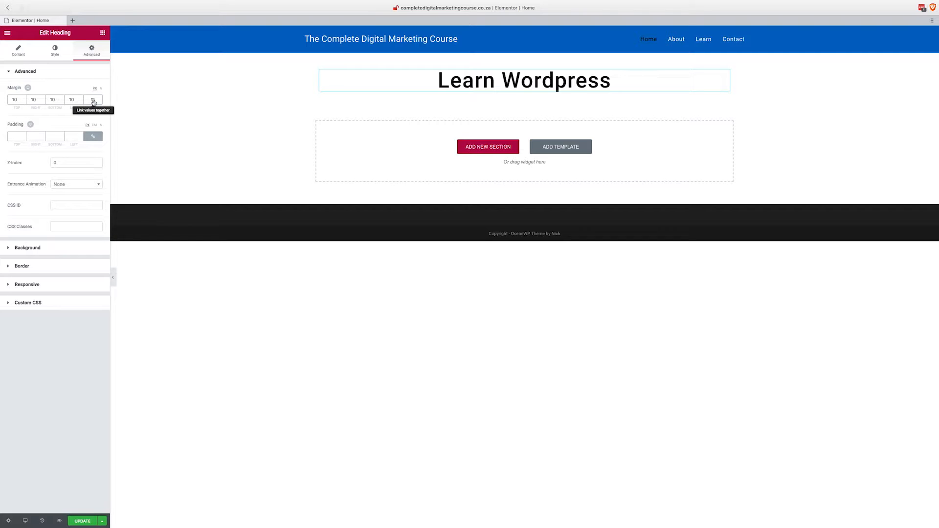
{"action": "left_click_drag", "start_coordinate": [18, 101], "coordinate": [8, 101]}
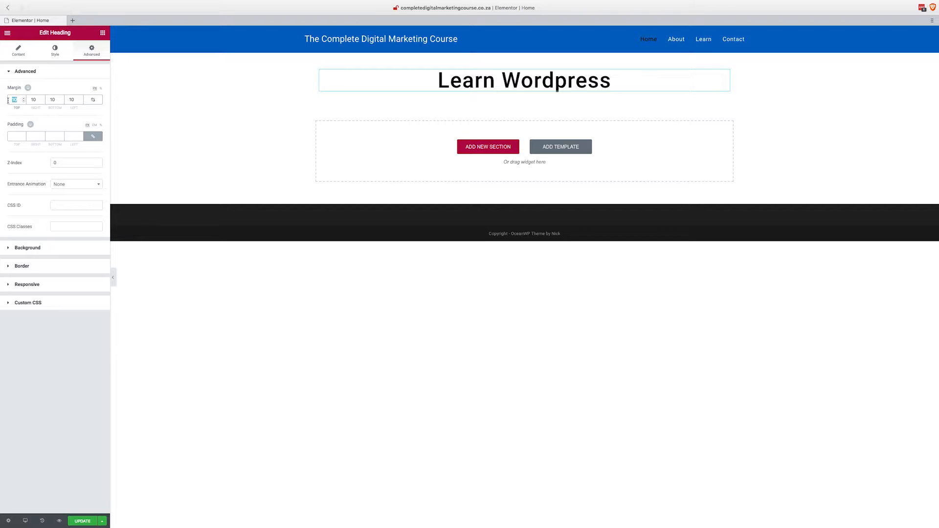
{"action": "type", "text": "150"}
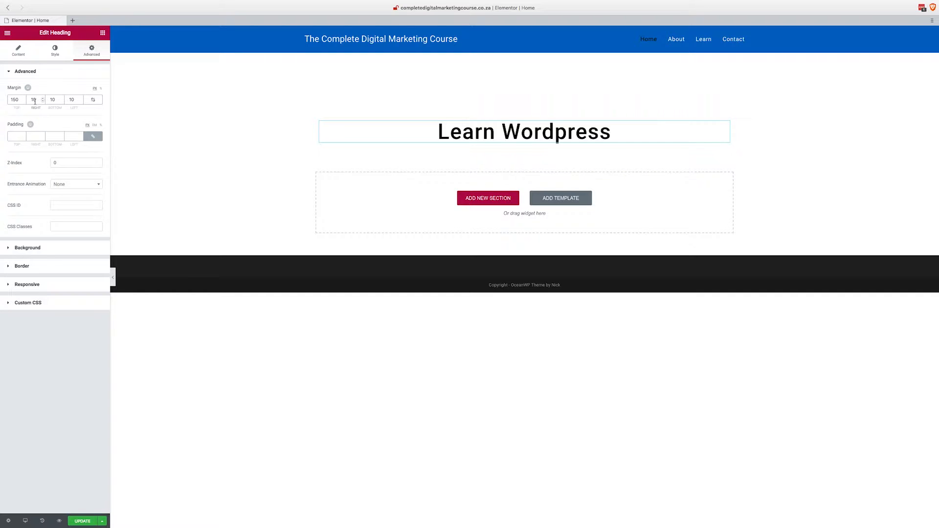
{"action": "key", "text": "BackSpace"}
{"action": "key", "text": "BackSpace"}
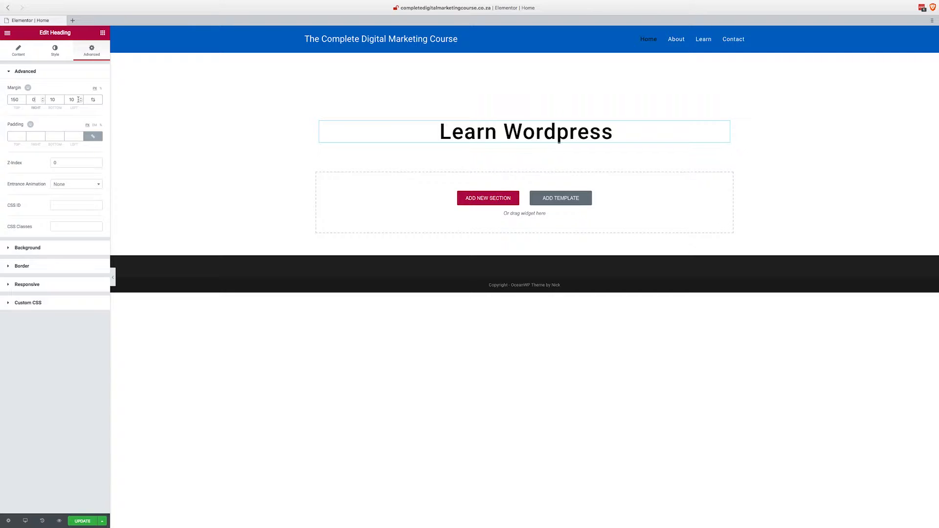
{"action": "key", "text": "BackSpace"}
{"action": "key", "text": "BackSpace"}
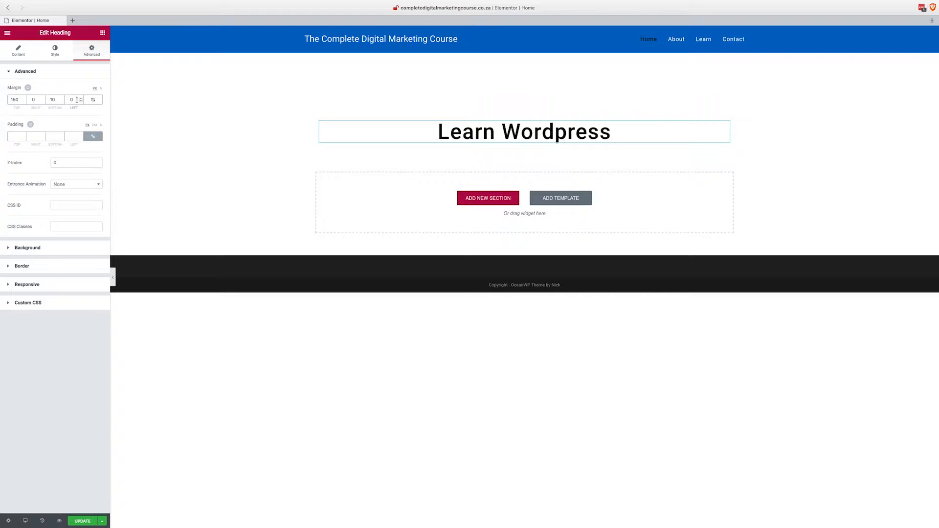
{"action": "left_click", "coordinate": [50, 100]}
{"action": "key", "text": "BackSpace"}
{"action": "key", "text": "BackSpace"}
{"action": "type", "text": "50"}
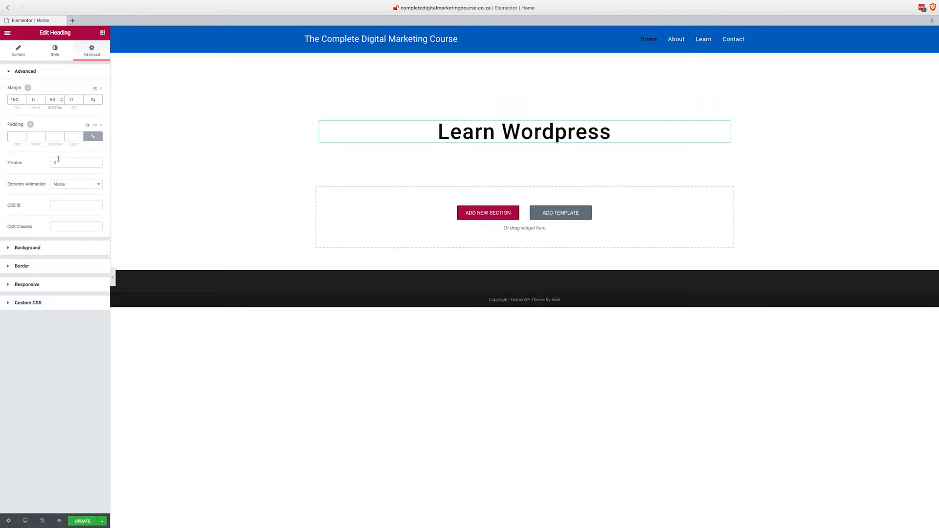
Try the entrance animations Fade In and Fade In Down on the heading.
{"action": "left_click", "coordinate": [84, 185]}
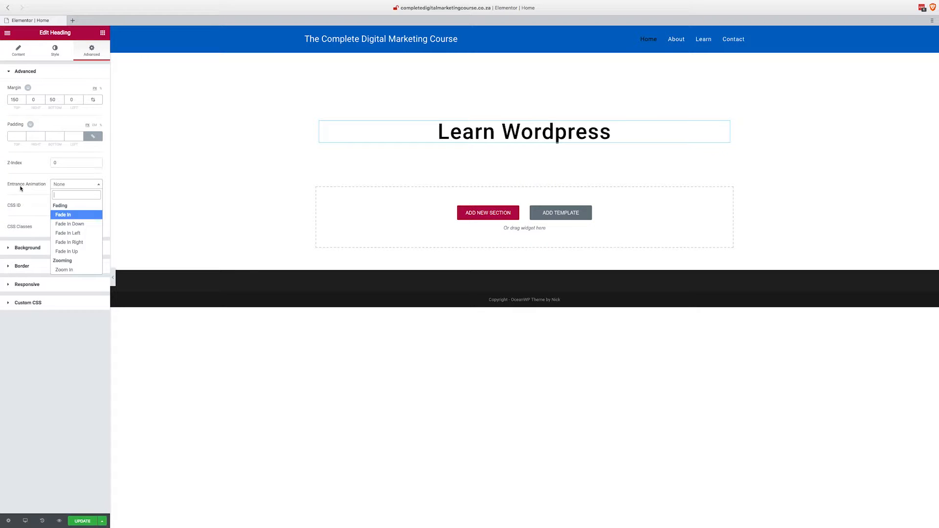
{"action": "left_click", "coordinate": [71, 215]}
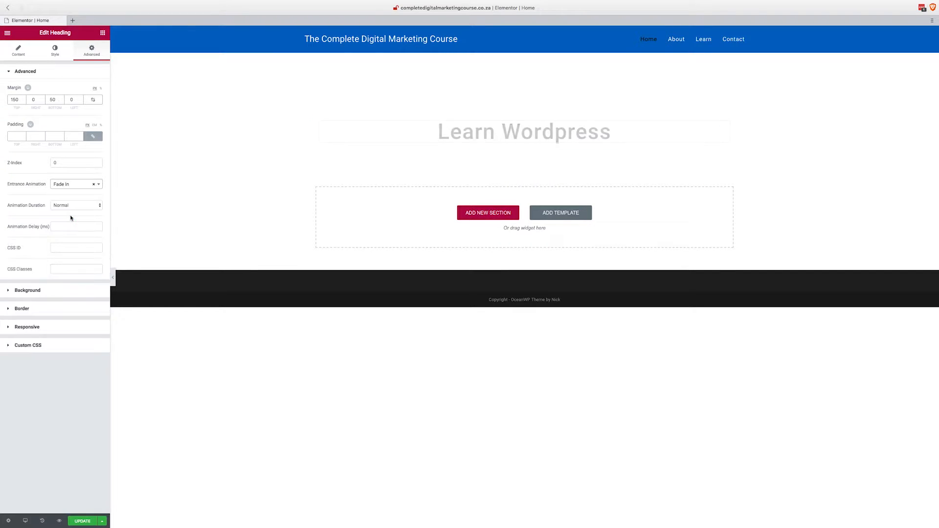
{"action": "left_click", "coordinate": [89, 188]}
{"action": "left_click", "coordinate": [85, 225]}
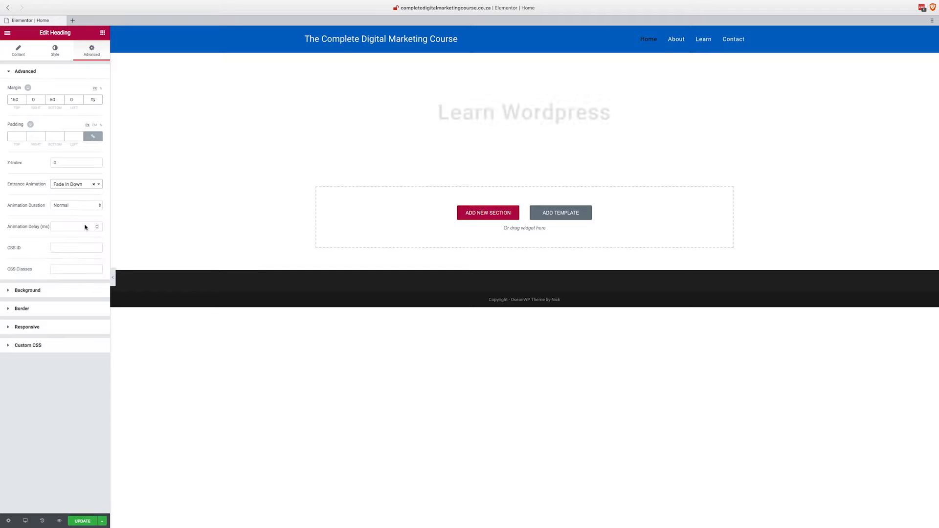
Set the heading's entrance animation to Zoom In Left.
{"action": "left_click", "coordinate": [82, 185]}
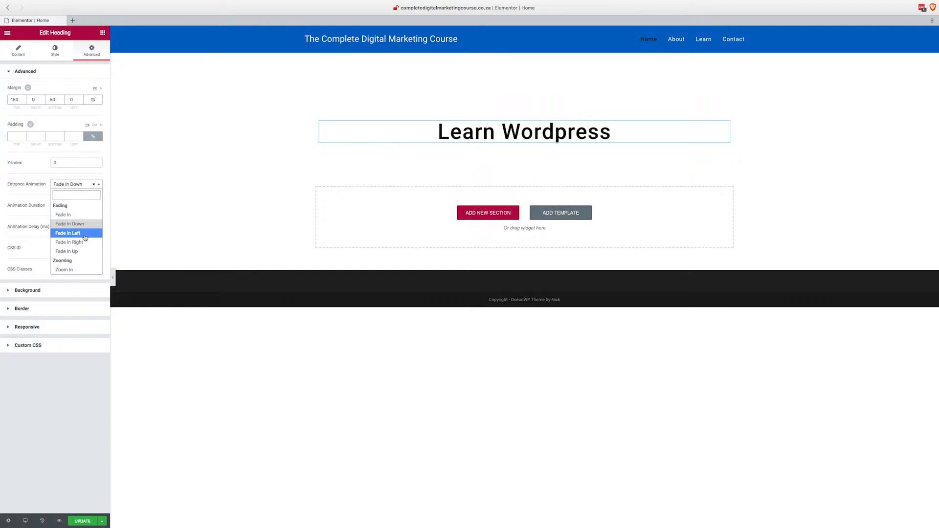
{"action": "scroll", "coordinate": [81, 228], "scroll_direction": "down", "scroll_amount": 3}
{"action": "left_click", "coordinate": [81, 226]}
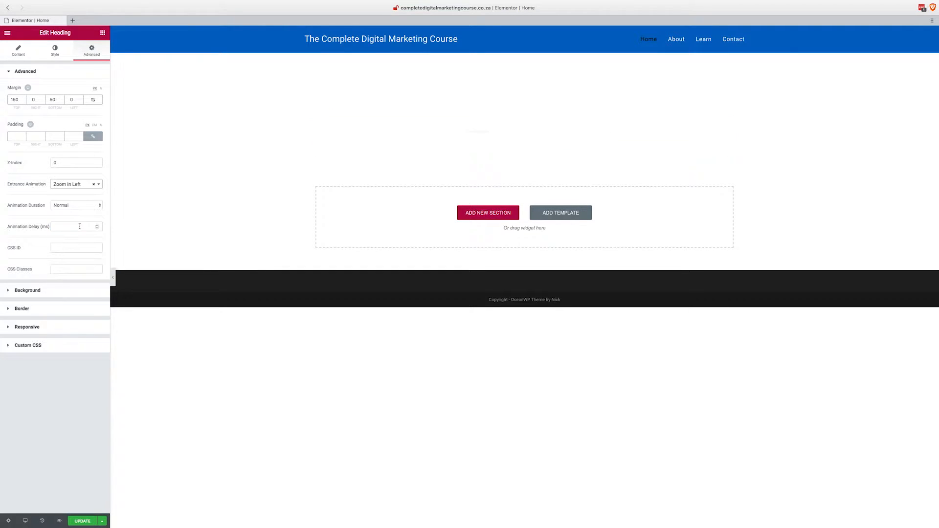
Try the Bounce In Down entrance animation on the "Learn Wordpress" heading, and set it to Fade In Down instead.
{"action": "left_click", "coordinate": [85, 185]}
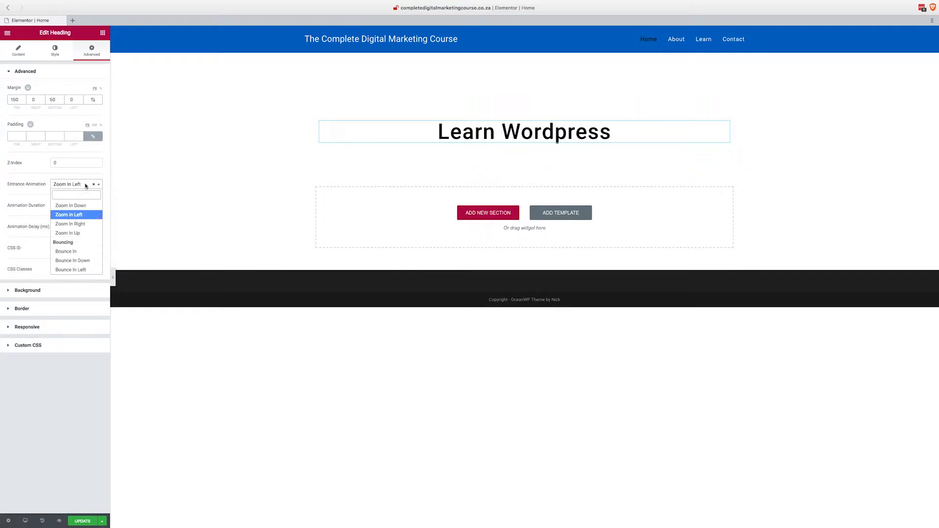
{"action": "left_click", "coordinate": [88, 260]}
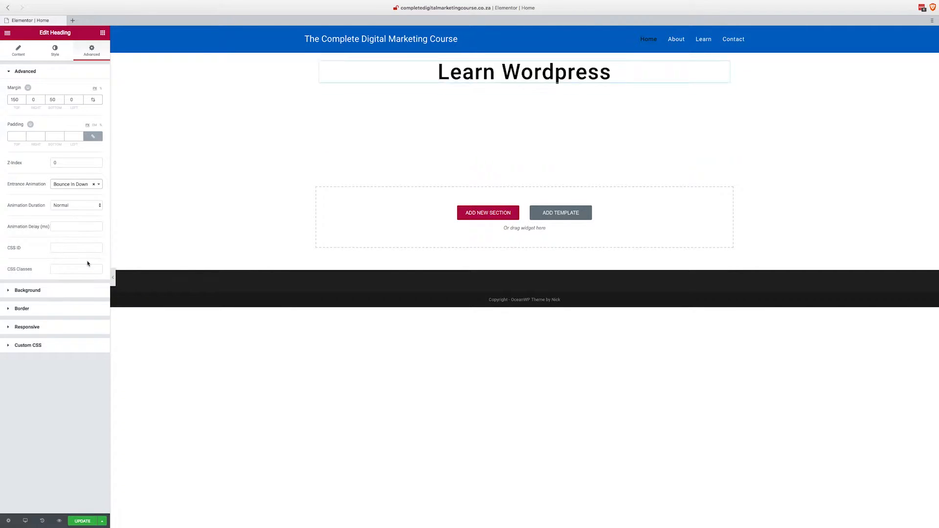
{"action": "left_click", "coordinate": [86, 185]}
{"action": "scroll", "coordinate": [83, 222], "scroll_direction": "up", "scroll_amount": 5}
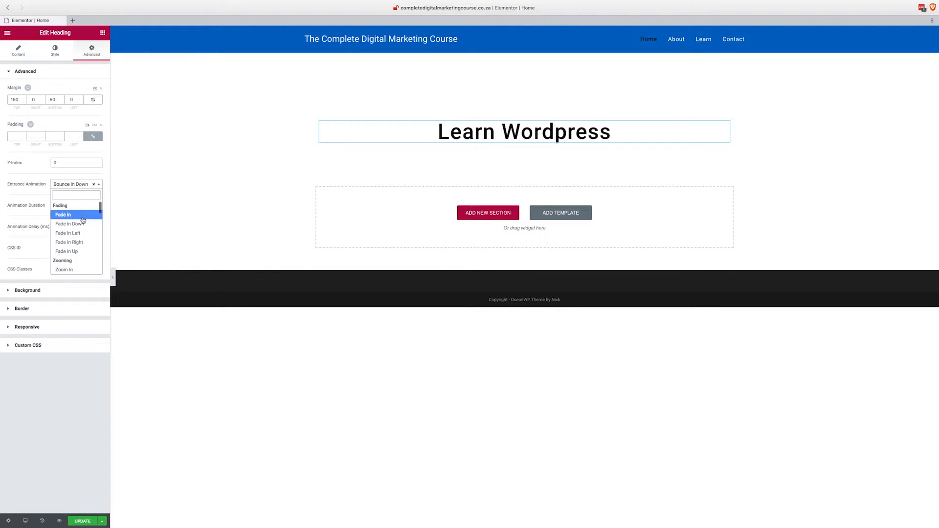
{"action": "left_click", "coordinate": [82, 223]}
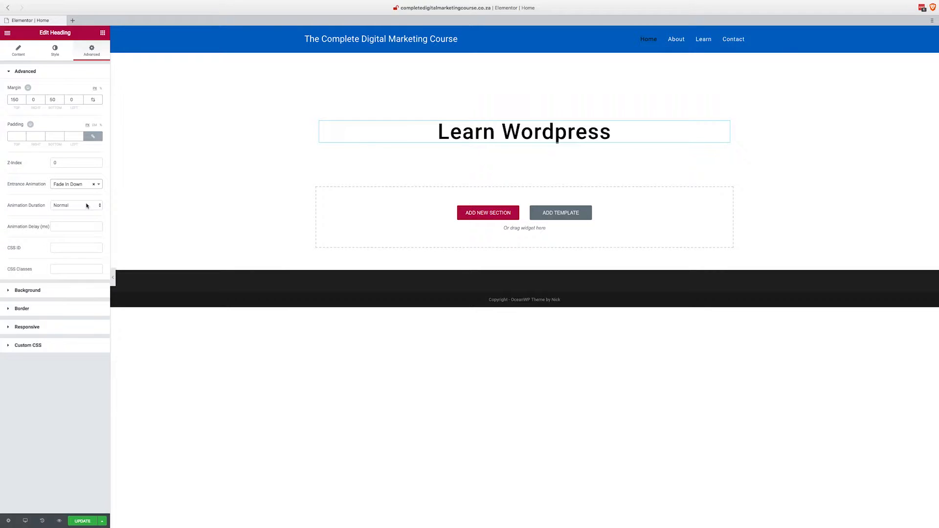
Add a second heading directly below "Learn Wordpress", title it "Simple Steps Big Results" and centre it.
{"action": "left_click", "coordinate": [103, 33]}
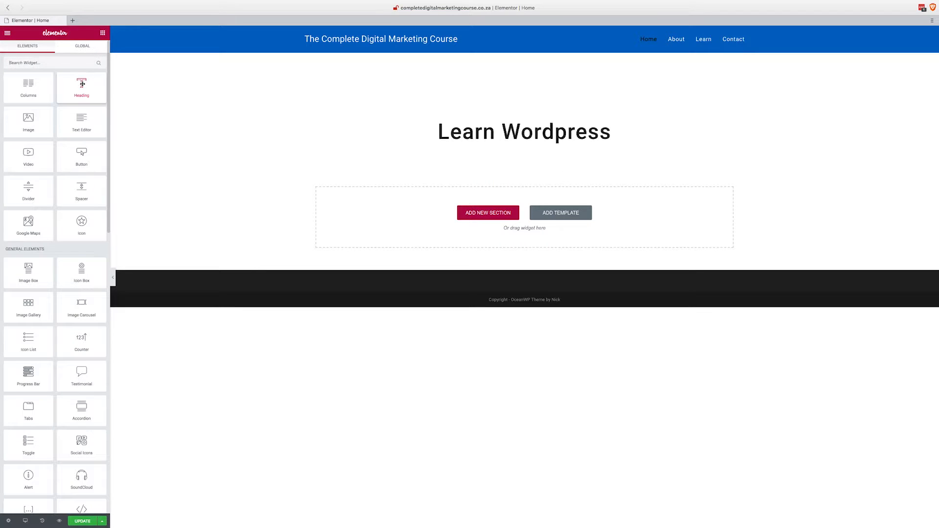
{"action": "left_click_drag", "start_coordinate": [82, 84], "coordinate": [512, 157]}
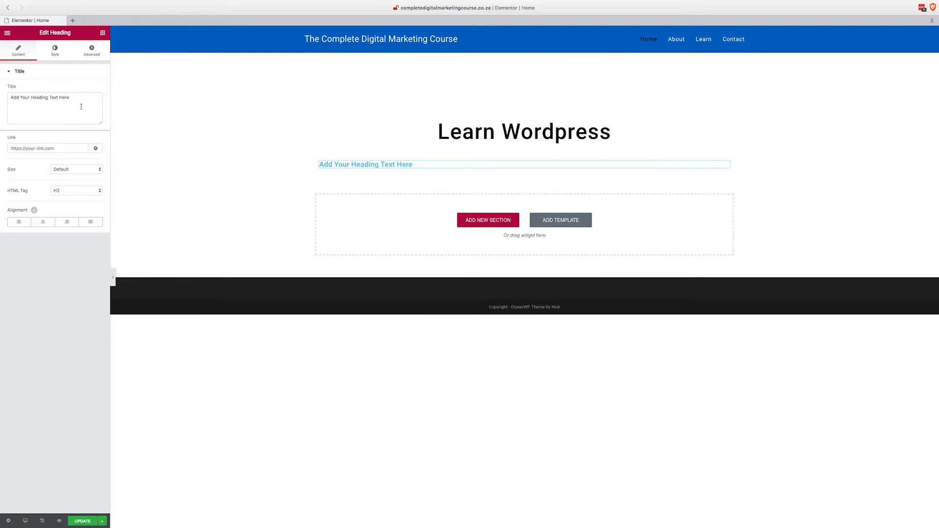
{"action": "left_click_drag", "start_coordinate": [72, 97], "coordinate": [1, 98]}
{"action": "mouse_move", "coordinate": [1, 98]}
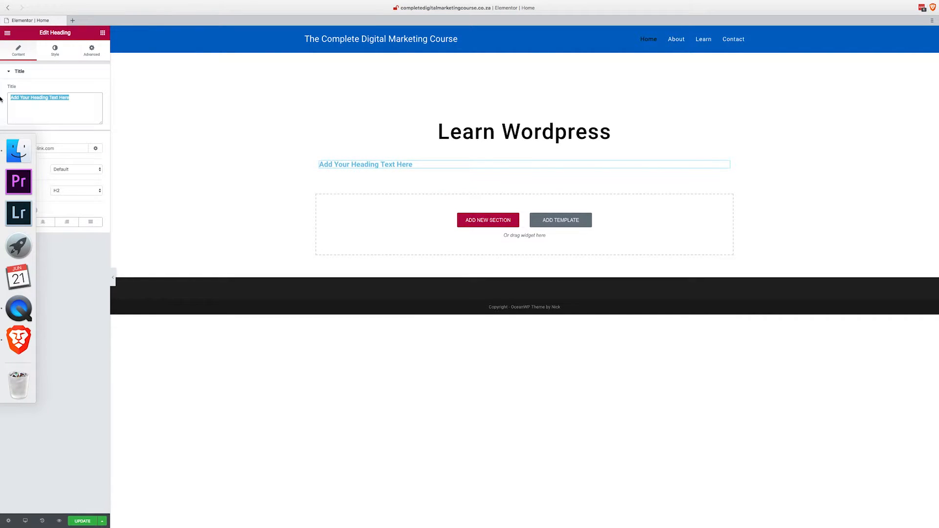
{"action": "type", "text": "Simple "}
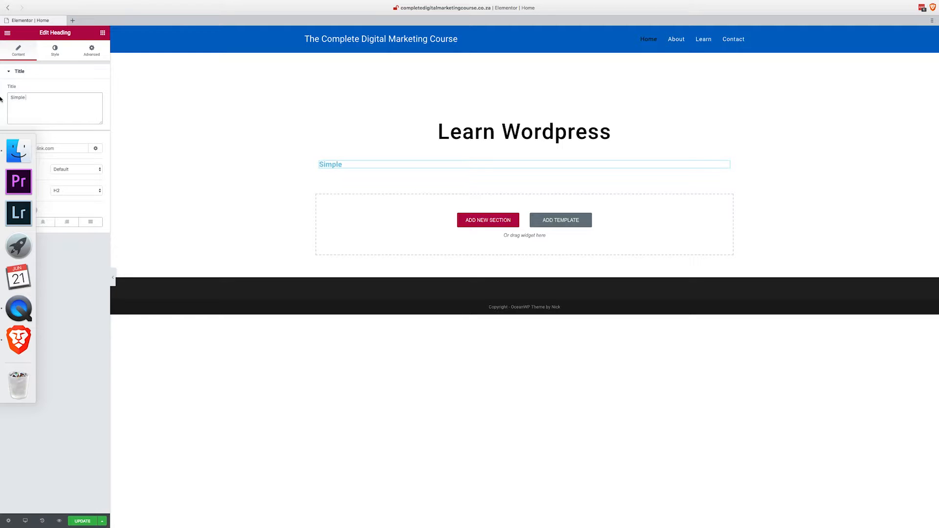
{"action": "type", "text": "Steps"}
{"action": "type", "text": "Big Results"}
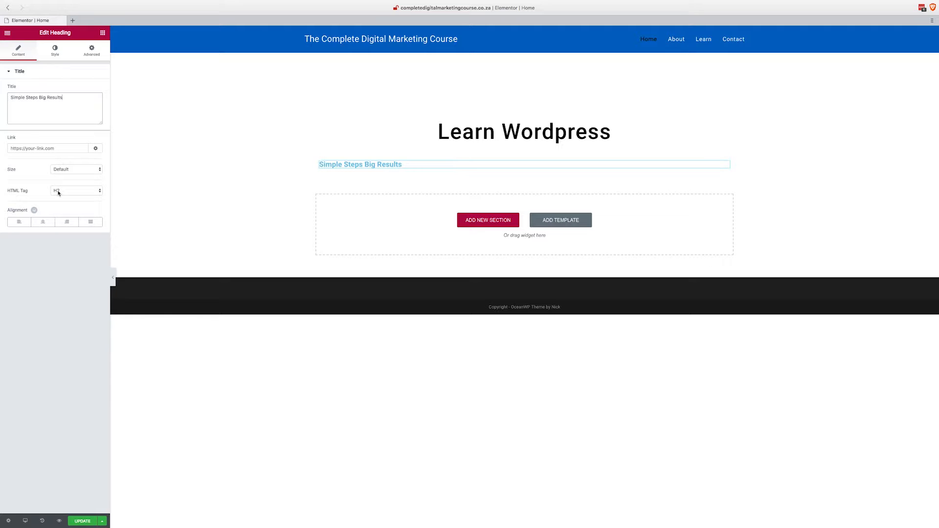
{"action": "left_click", "coordinate": [43, 224]}
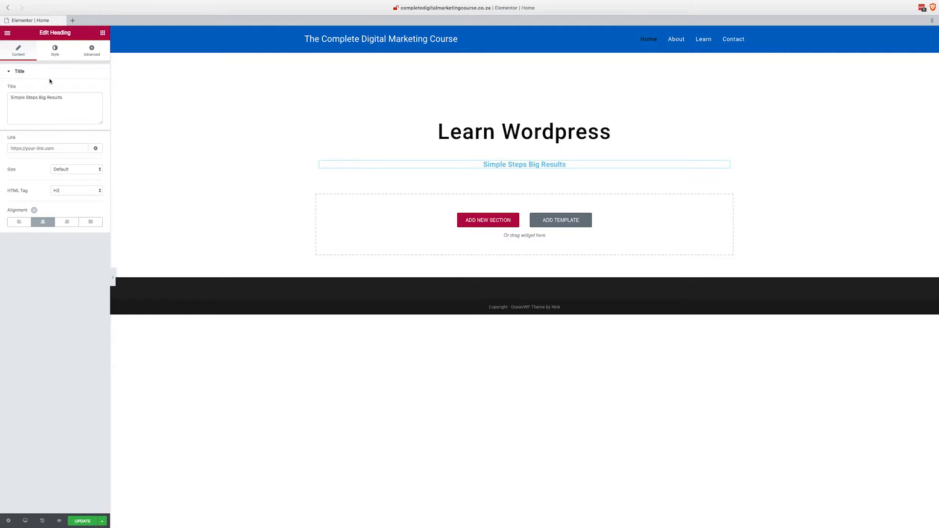
Set the text color of the "Simple Steps Big Results" heading to white (#ffffff).
{"action": "left_click", "coordinate": [55, 51]}
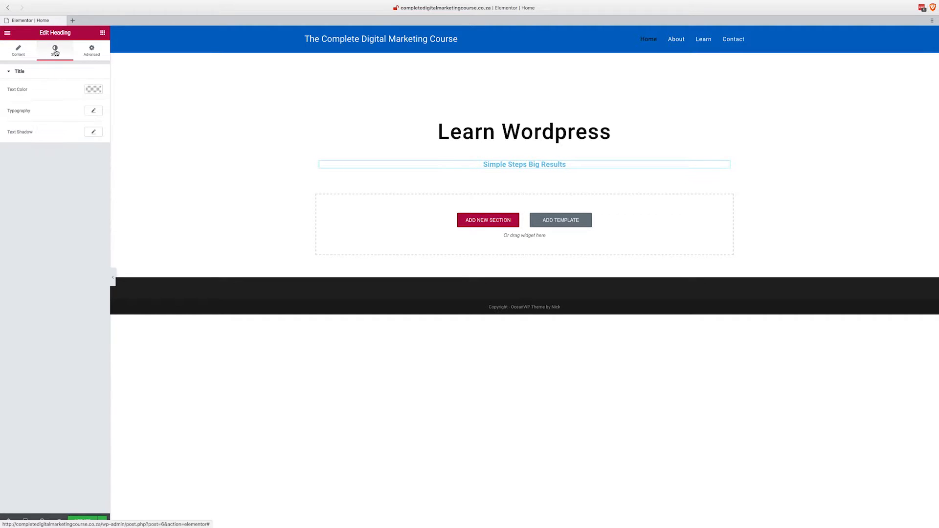
{"action": "left_click", "coordinate": [93, 90]}
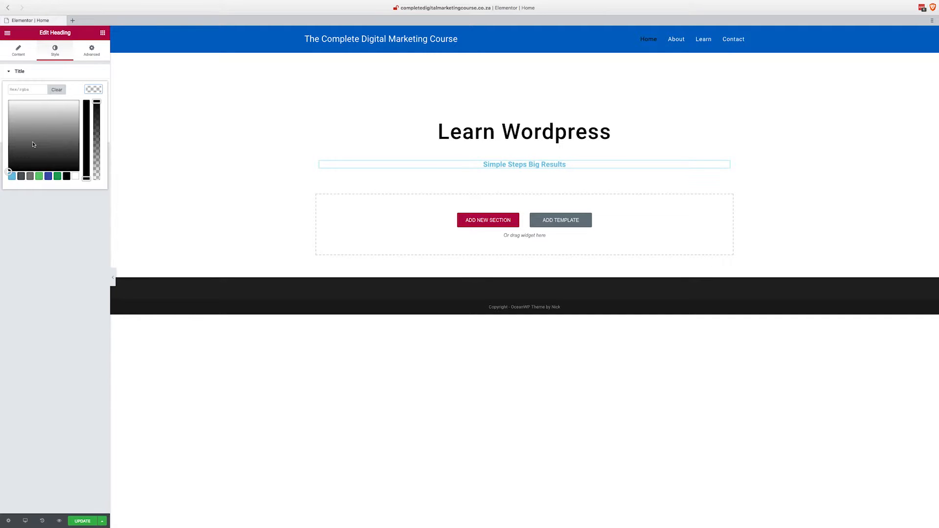
{"action": "left_click_drag", "start_coordinate": [34, 143], "coordinate": [6, 97]}
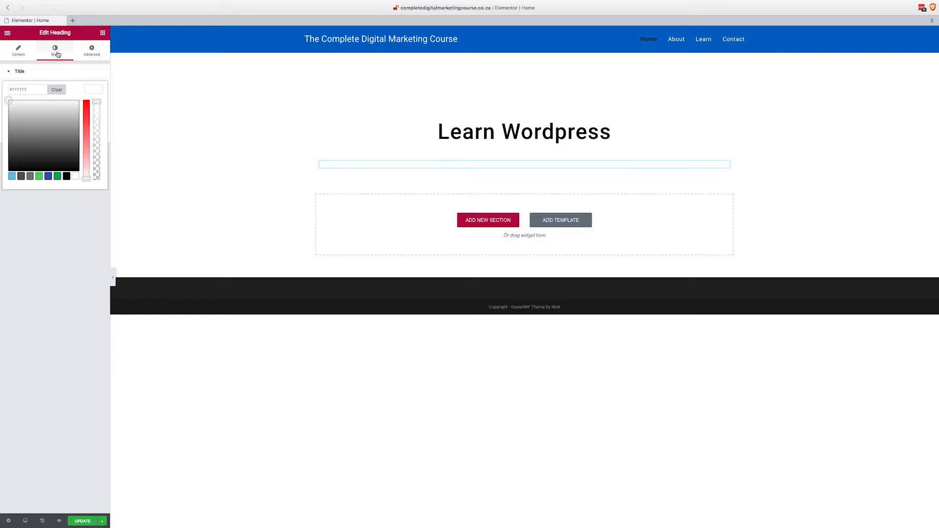
{"action": "left_click", "coordinate": [94, 90]}
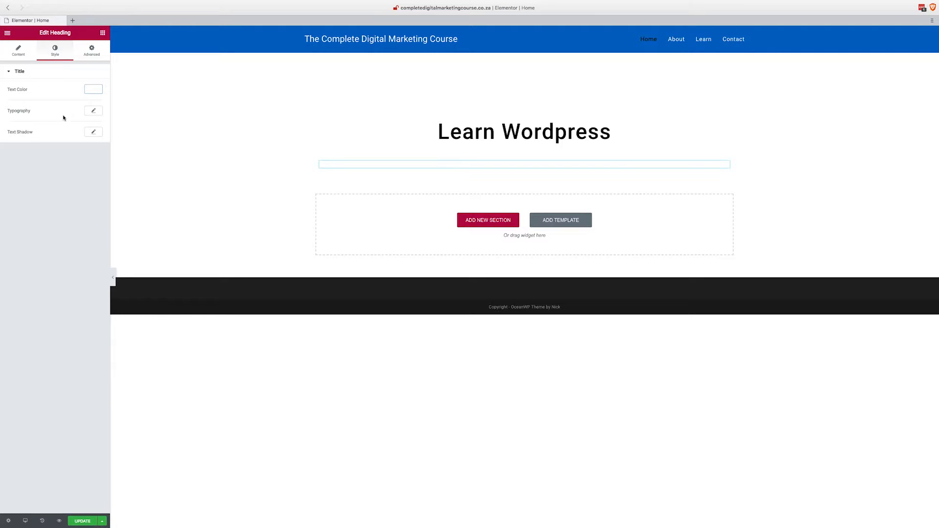
Set the font size of the "Simple Steps Big Results" heading to 28 and its text color to near-black.
{"action": "left_click", "coordinate": [94, 111]}
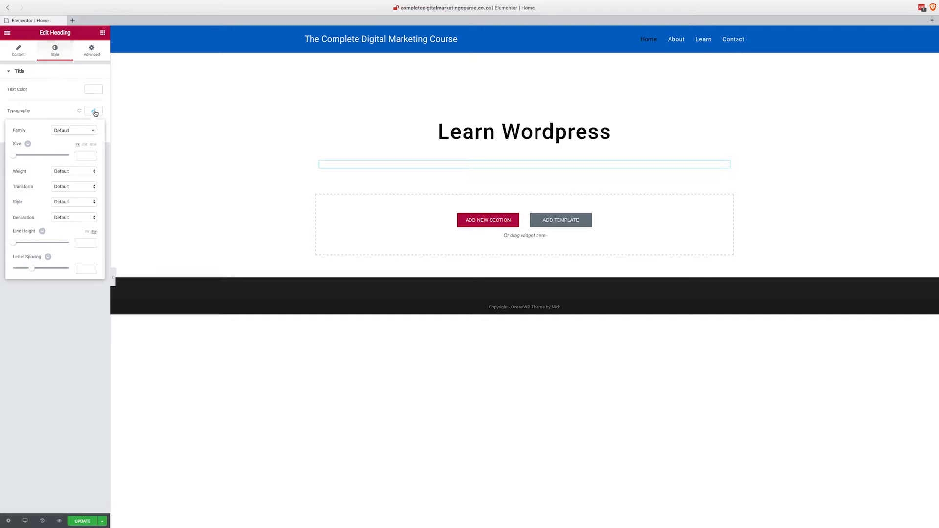
{"action": "left_click_drag", "start_coordinate": [13, 156], "coordinate": [21, 156]}
{"action": "left_click", "coordinate": [94, 90]}
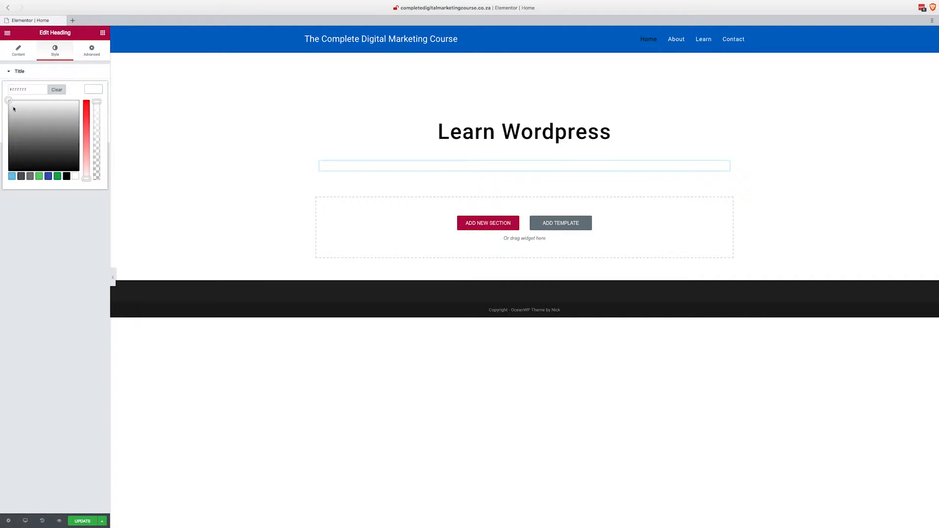
{"action": "left_click_drag", "start_coordinate": [14, 109], "coordinate": [7, 170]}
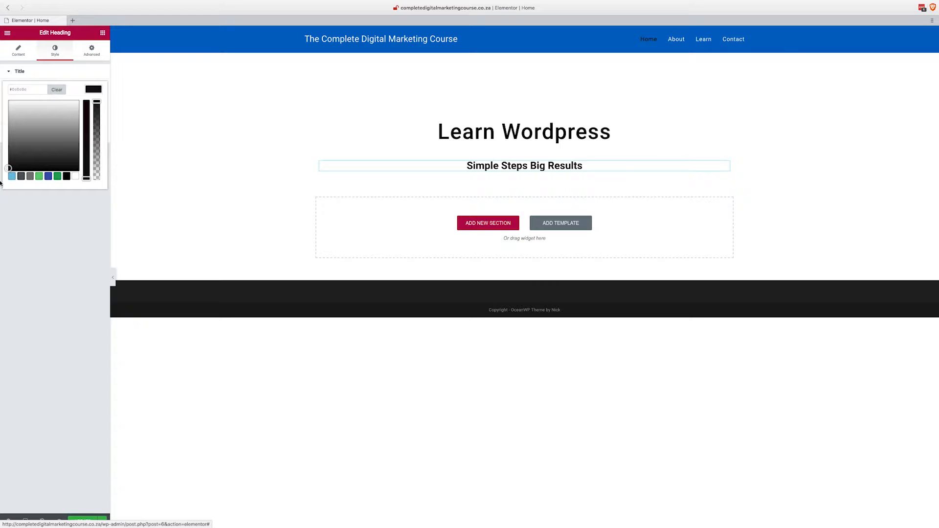
{"action": "left_click", "coordinate": [91, 89]}
Set the font weight of the "Simple Steps Big Results" heading to 300 and its letter spacing to 1.1.
{"action": "left_click", "coordinate": [94, 111]}
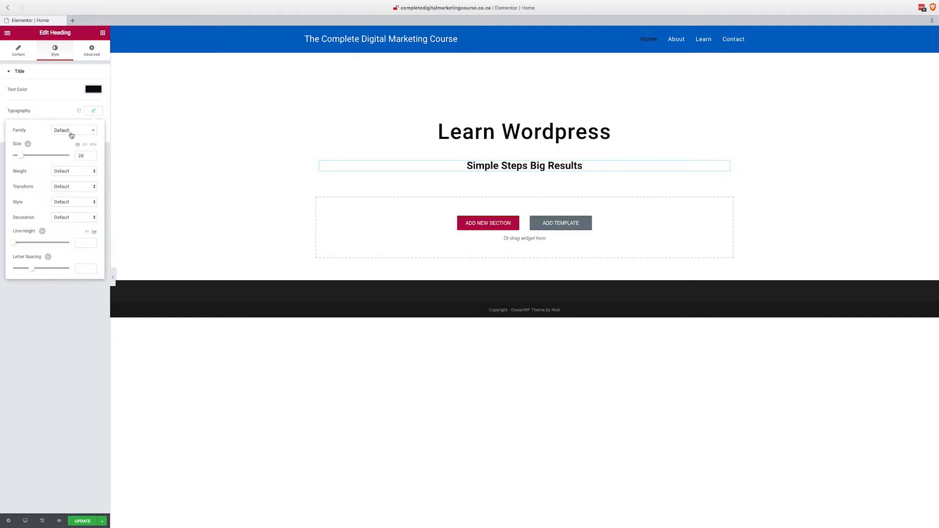
{"action": "left_click_drag", "start_coordinate": [20, 156], "coordinate": [22, 157]}
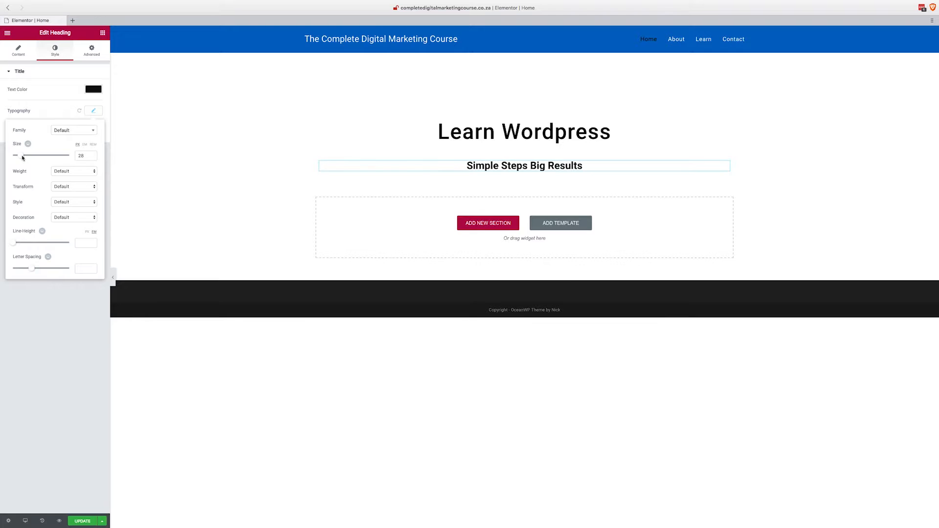
{"action": "left_click", "coordinate": [86, 172]}
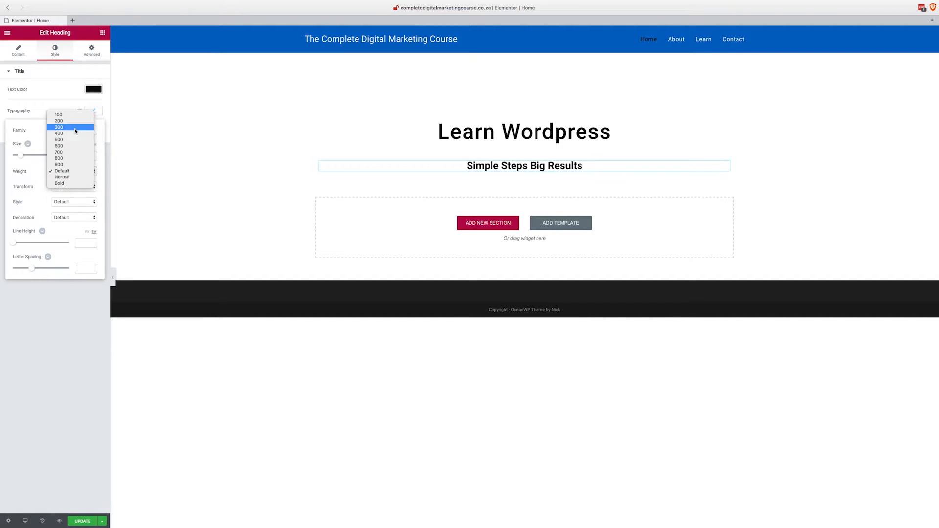
{"action": "left_click", "coordinate": [75, 128]}
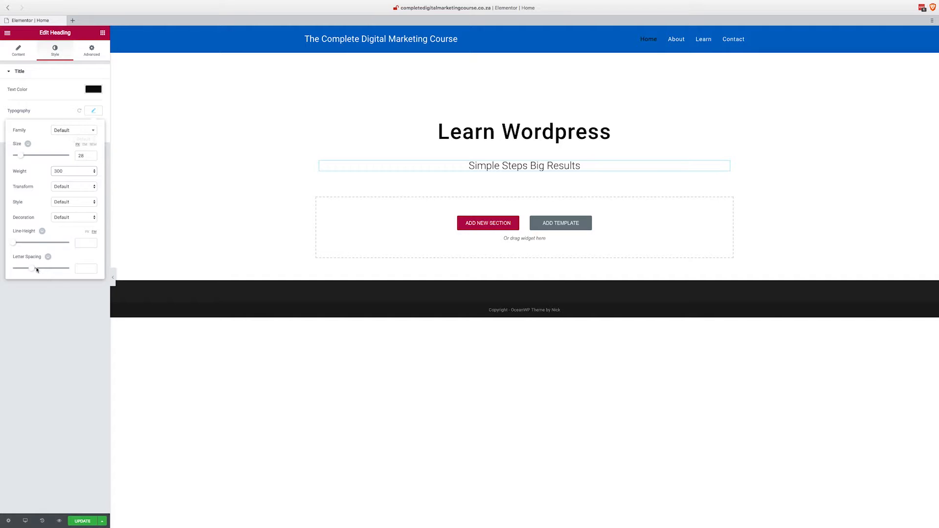
{"action": "left_click_drag", "start_coordinate": [32, 268], "coordinate": [38, 269]}
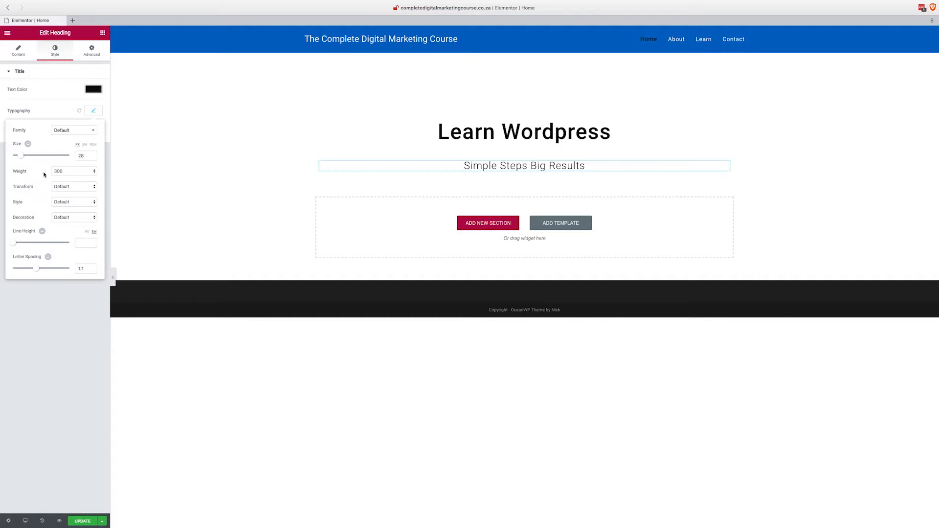
Change the text color of the "Simple Steps Big Results" heading back to white (#ffffff).
{"action": "left_click", "coordinate": [97, 89]}
{"action": "left_click", "coordinate": [75, 177]}
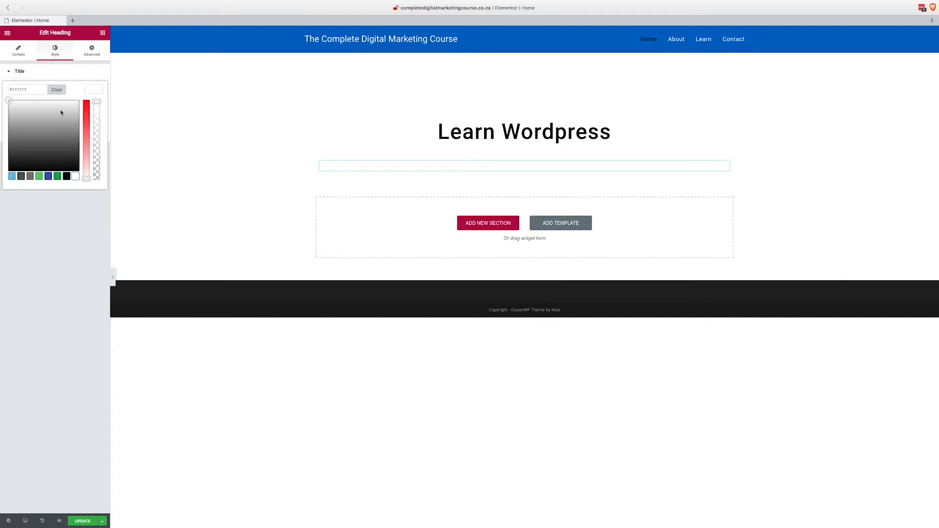
Add a centred button below the "Simple Steps Big Results" heading and change its text to "Start here".
{"action": "left_click", "coordinate": [103, 32]}
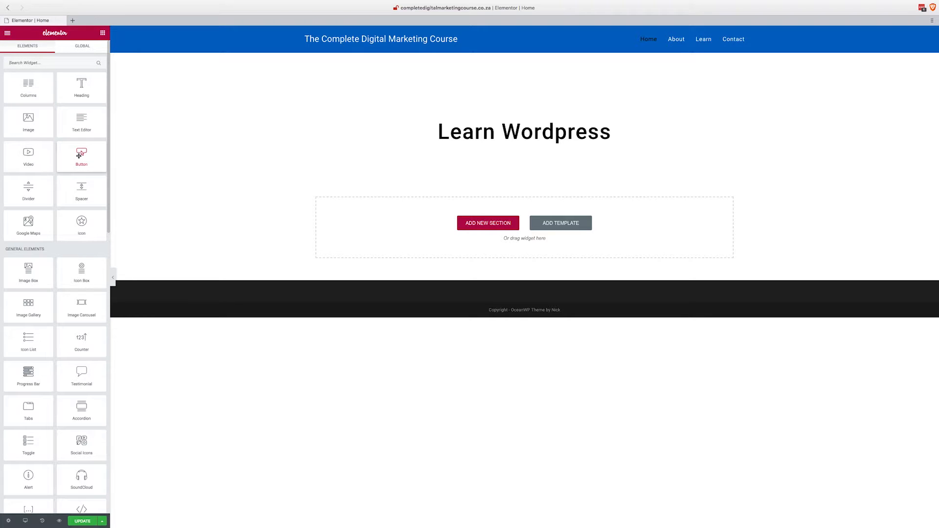
{"action": "left_click_drag", "start_coordinate": [79, 155], "coordinate": [514, 172]}
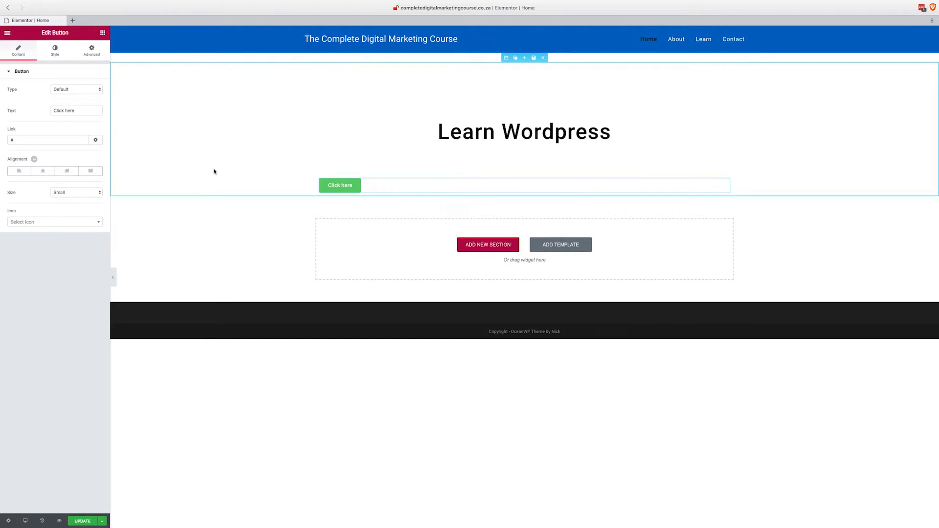
{"action": "left_click", "coordinate": [44, 173]}
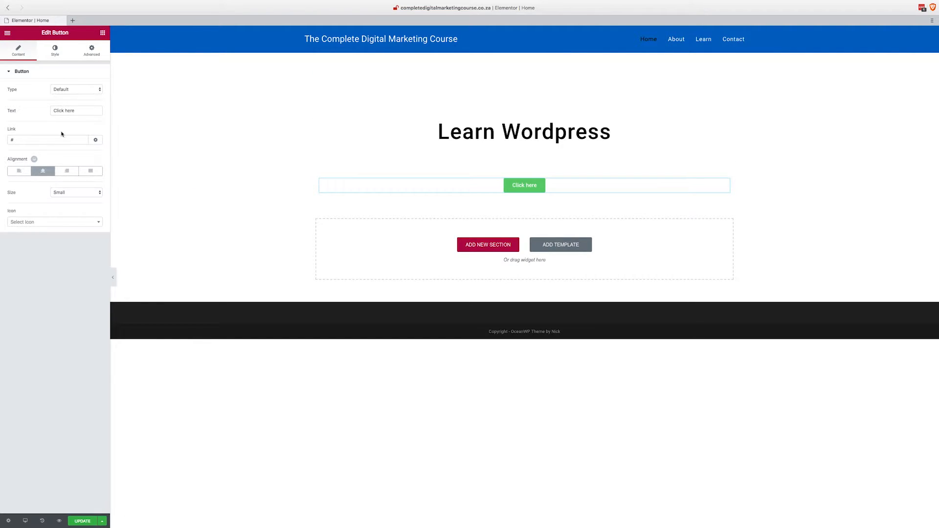
{"action": "left_click_drag", "start_coordinate": [65, 111], "coordinate": [38, 113]}
{"action": "type", "text": "Start"}
Set the "Start here" button's normal text color to white (#ffffff).
{"action": "left_click", "coordinate": [56, 53]}
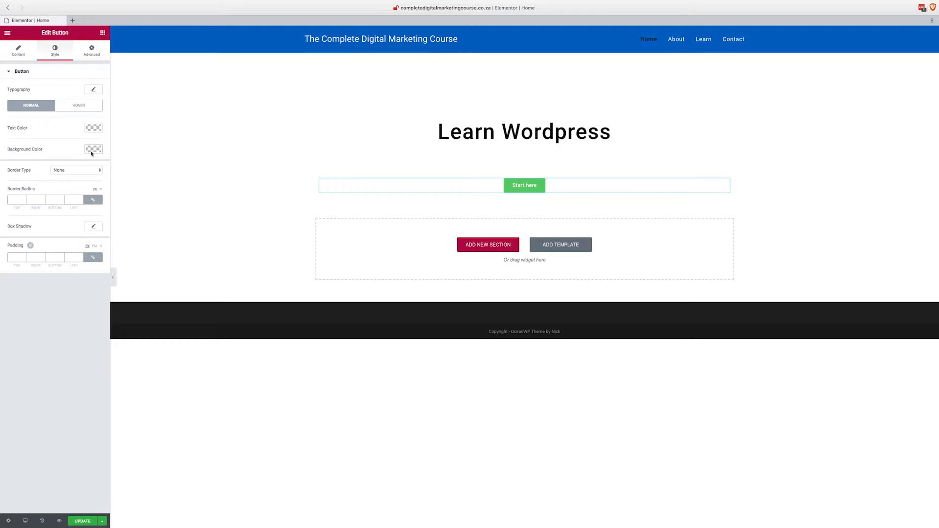
{"action": "left_click", "coordinate": [96, 128]}
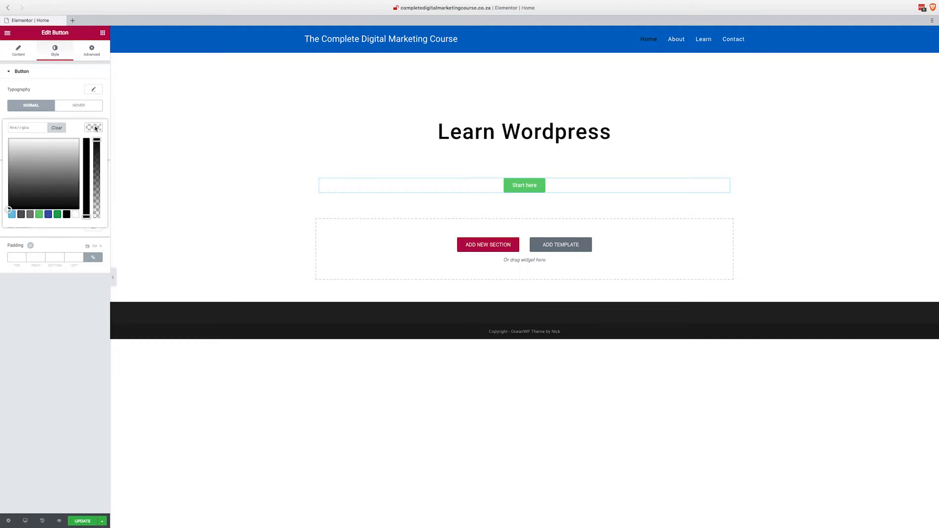
{"action": "left_click_drag", "start_coordinate": [27, 200], "coordinate": [6, 133]}
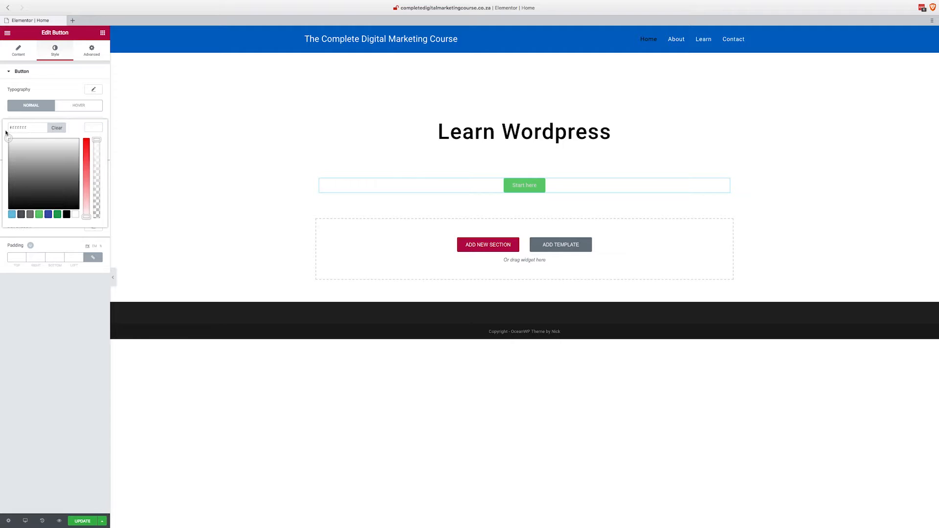
{"action": "left_click", "coordinate": [75, 215]}
{"action": "left_click", "coordinate": [94, 129]}
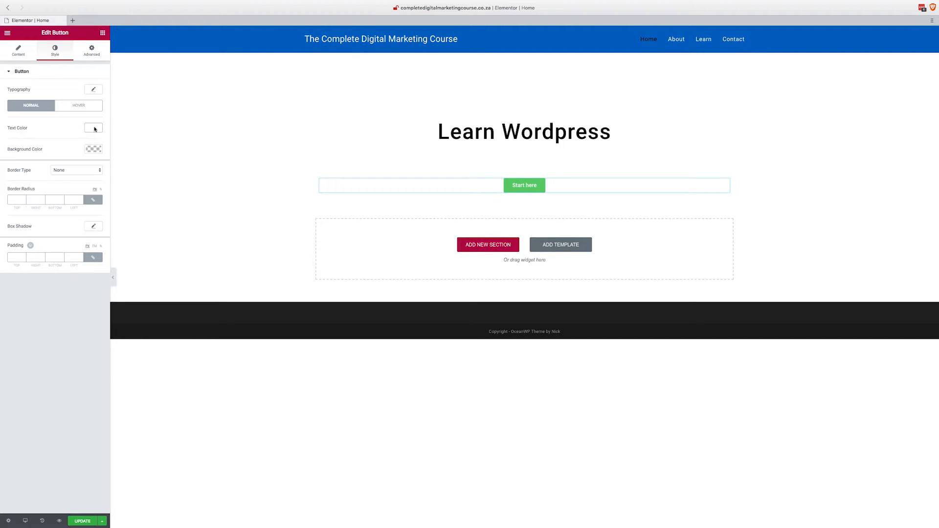
Set the "Start here" button's normal background color to a light green, starting from the green preset.
{"action": "left_click", "coordinate": [94, 149]}
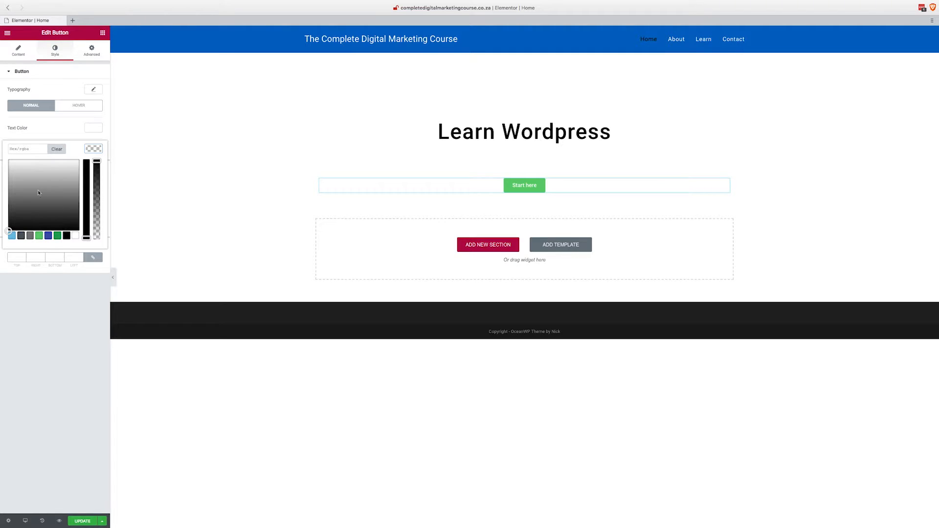
{"action": "left_click", "coordinate": [39, 236]}
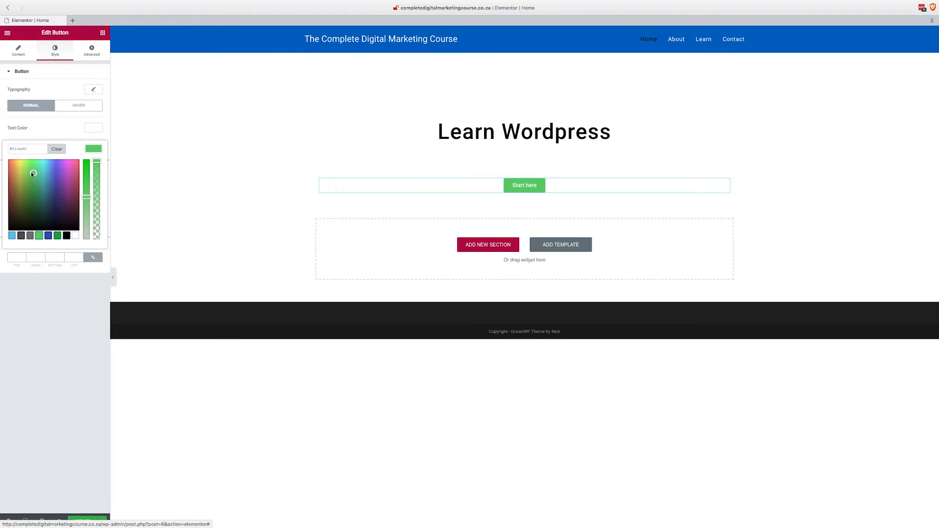
{"action": "mouse_move", "coordinate": [33, 174]}
{"action": "left_mouse_down"}
{"action": "mouse_move", "coordinate": [18, 164]}
{"action": "mouse_move", "coordinate": [32, 164]}
{"action": "left_mouse_up"}
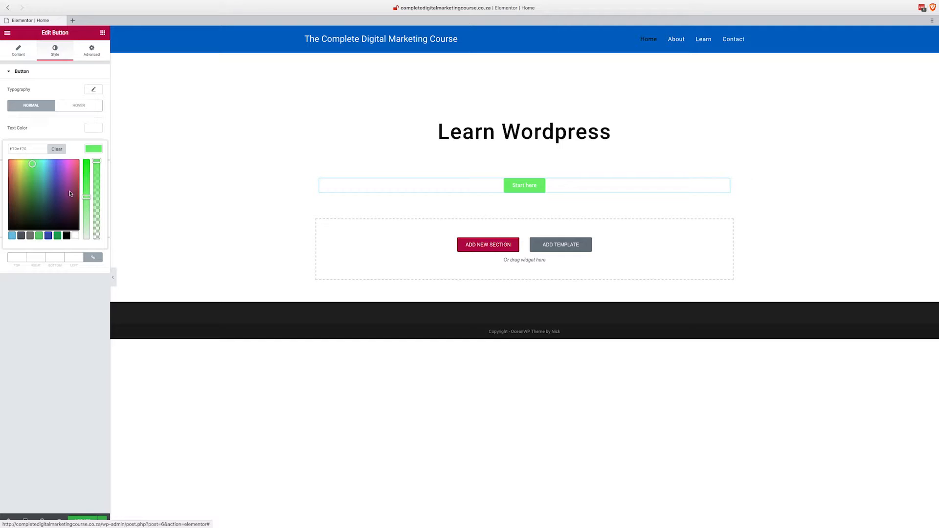
{"action": "left_click", "coordinate": [97, 150]}
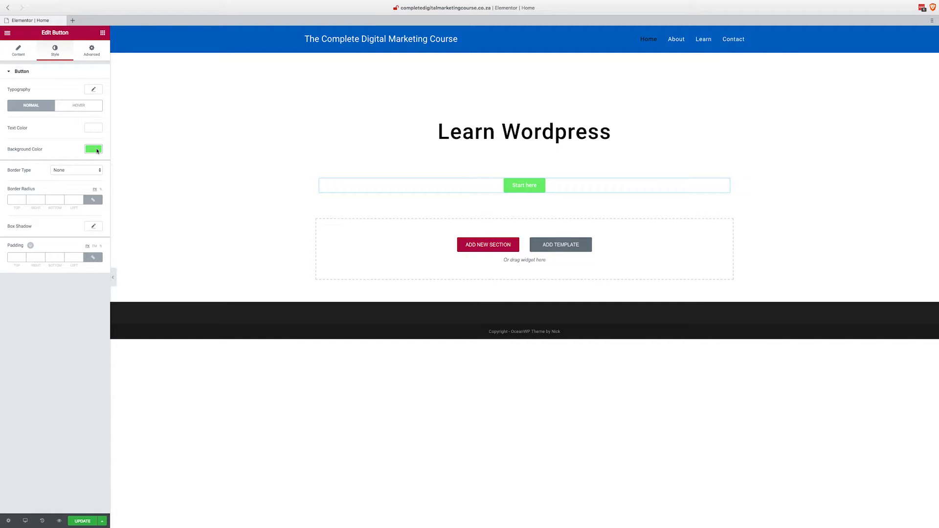
Set a linked border radius of 5 on all four corners of the "Start here" button.
{"action": "left_click", "coordinate": [93, 200]}
{"action": "left_click", "coordinate": [93, 200]}
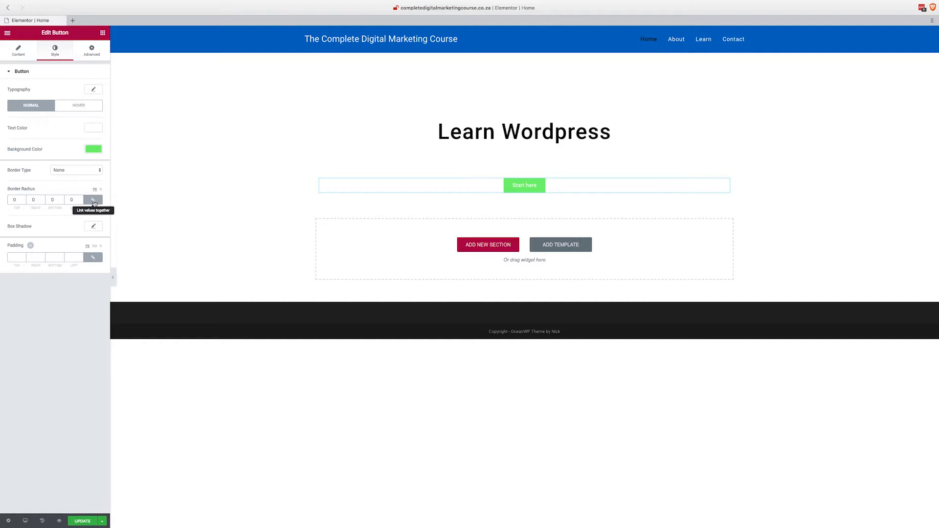
{"action": "double_click", "coordinate": [14, 200]}
Set the "Start here" button's hover background color to the green preset.
{"action": "left_click", "coordinate": [79, 107]}
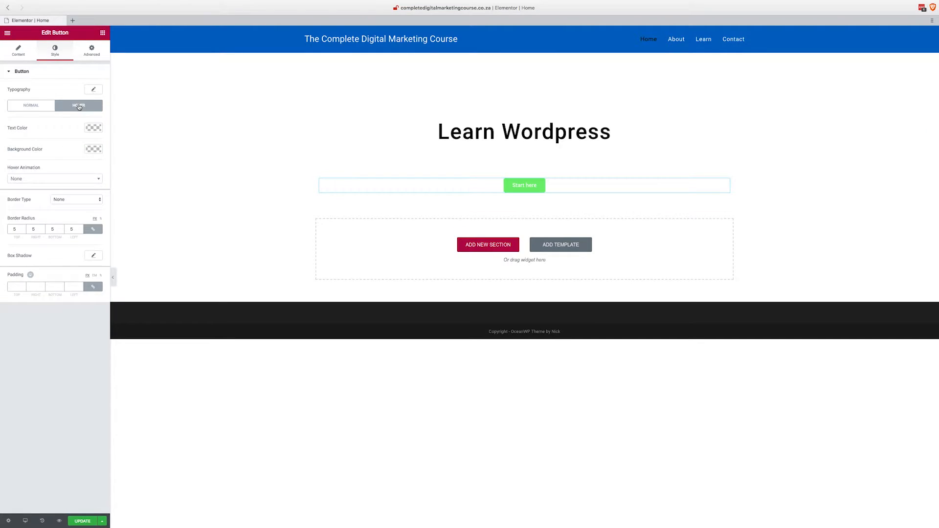
{"action": "left_click", "coordinate": [93, 152]}
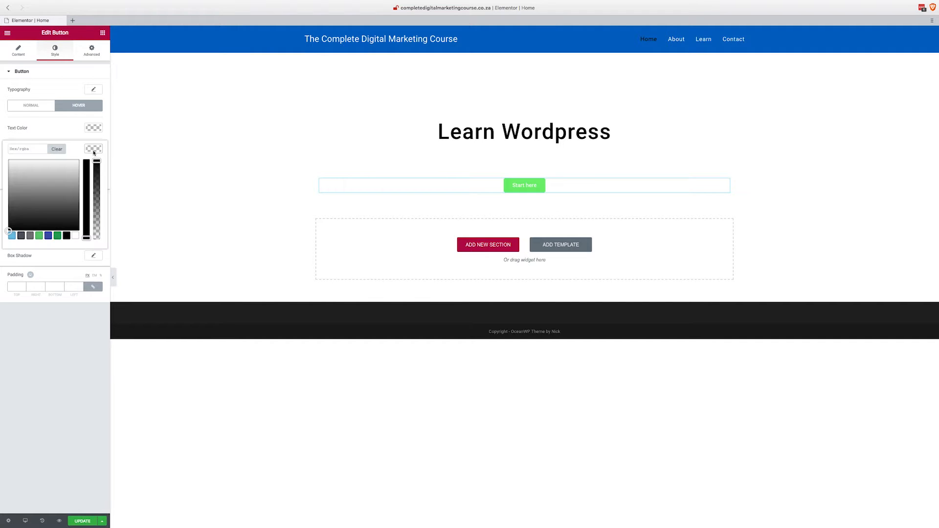
{"action": "left_click", "coordinate": [39, 236]}
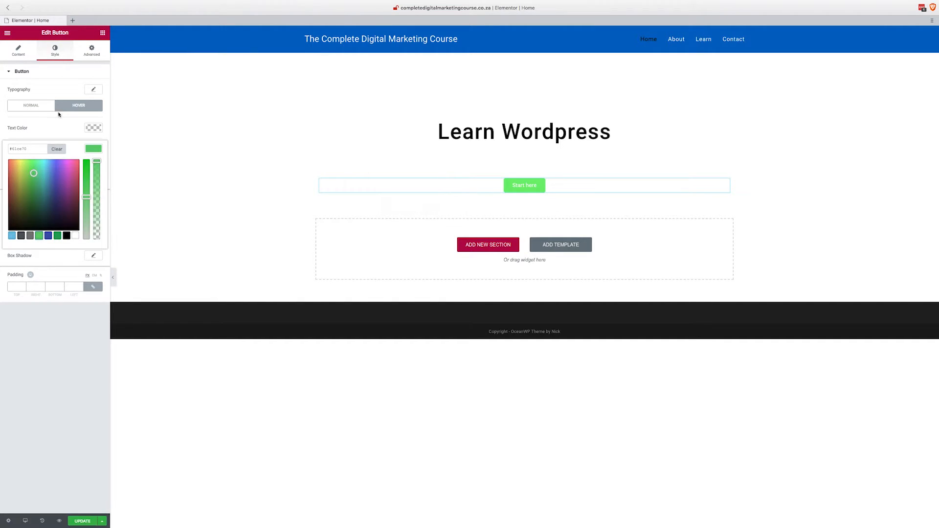
Copy the "Start here" button's normal background color and paste it as the hover background color.
{"action": "left_click", "coordinate": [34, 106]}
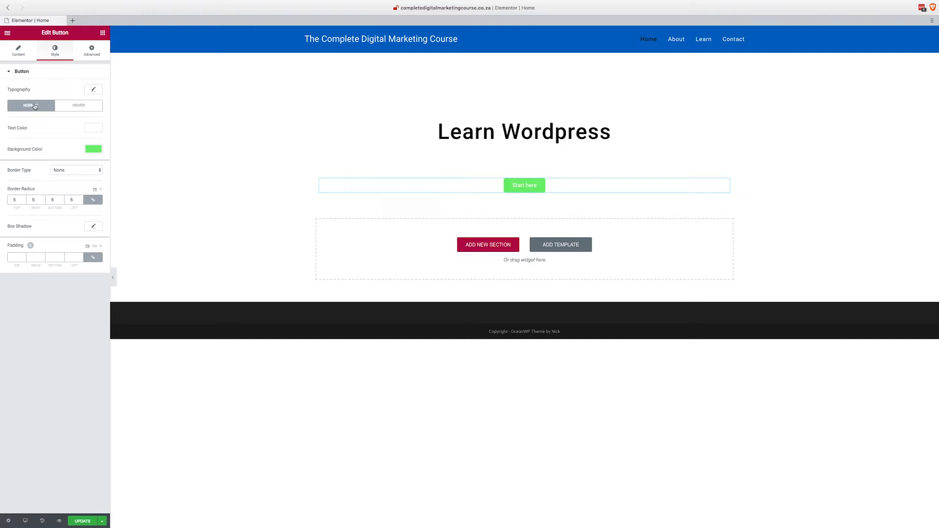
{"action": "left_click", "coordinate": [92, 151]}
{"action": "mouse_move", "coordinate": [0, 149]}
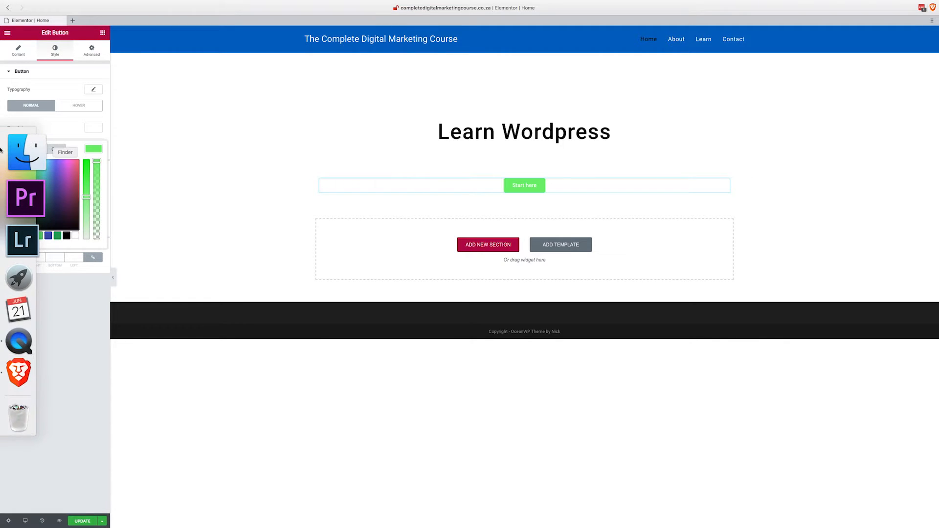
{"action": "left_click", "coordinate": [79, 105]}
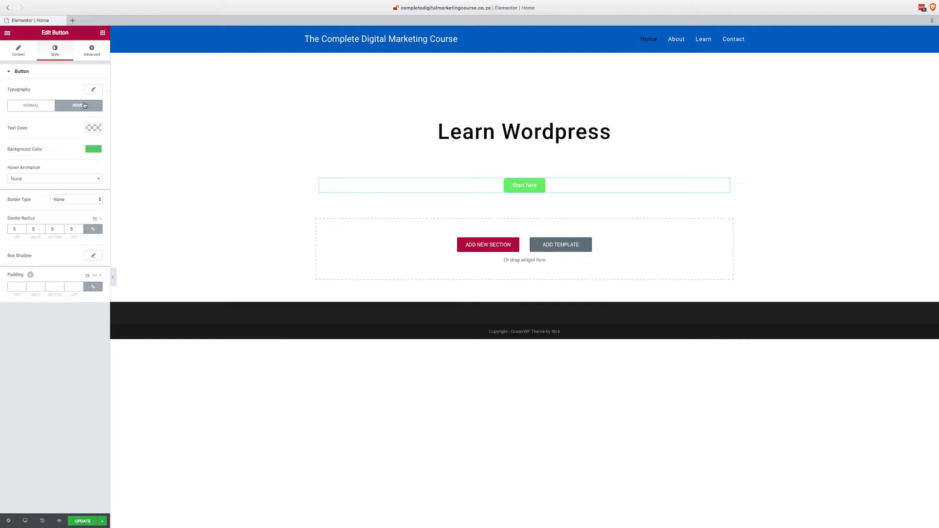
{"action": "left_click", "coordinate": [97, 151]}
{"action": "left_click_drag", "start_coordinate": [38, 151], "coordinate": [6, 152]}
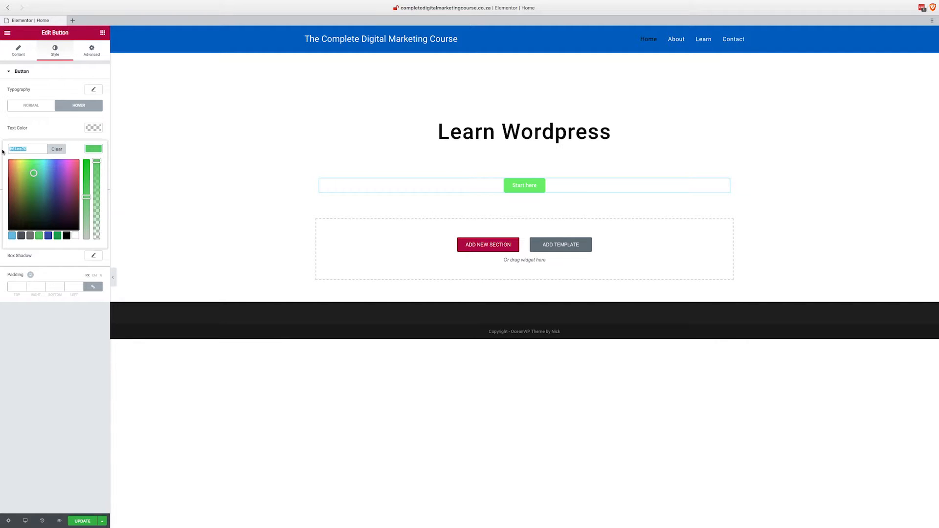
{"action": "type", "text": "#70ef70"}
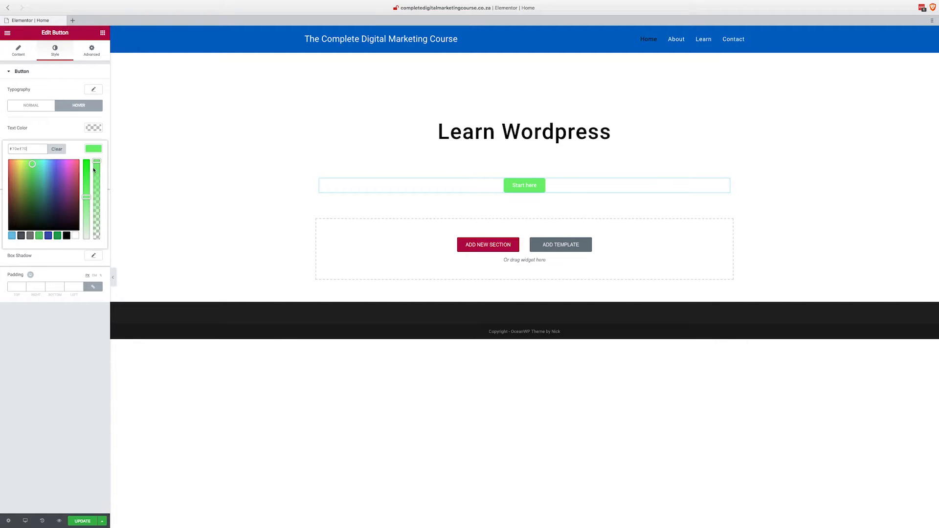
Make the "Start here" button's hover background a paler green and slightly reduce its opacity.
{"action": "left_click_drag", "start_coordinate": [88, 194], "coordinate": [89, 211]}
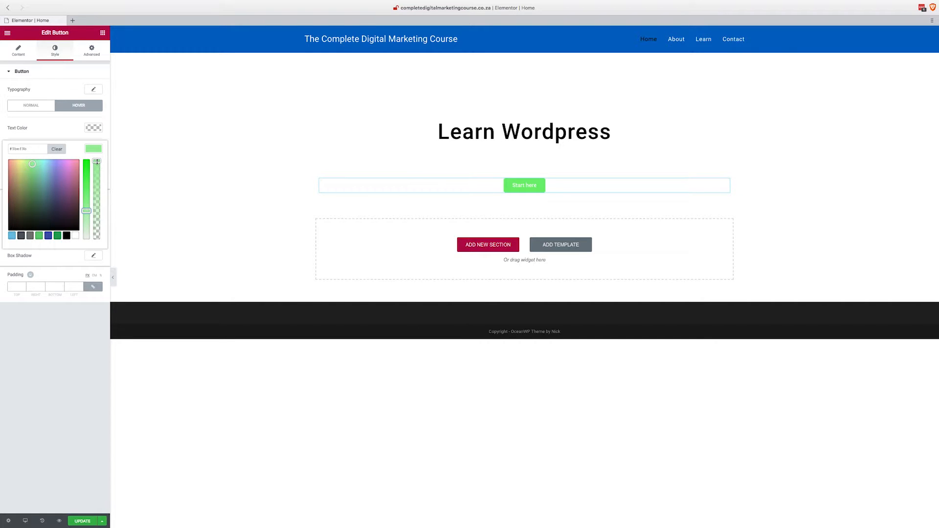
{"action": "left_click_drag", "start_coordinate": [97, 163], "coordinate": [97, 174]}
{"action": "left_click", "coordinate": [97, 151]}
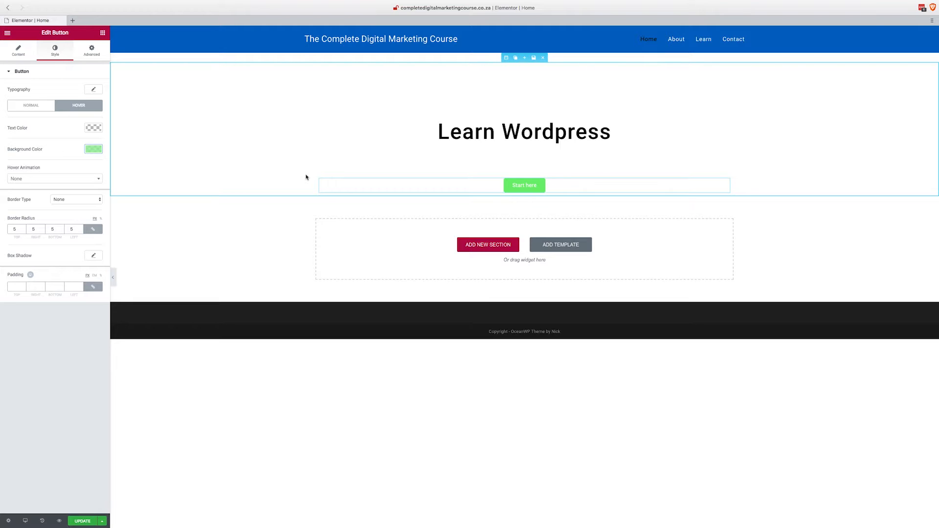
Give the section containing the "Learn Wordpress" heading a Classic background with a near-black color.
{"action": "left_click", "coordinate": [506, 58]}
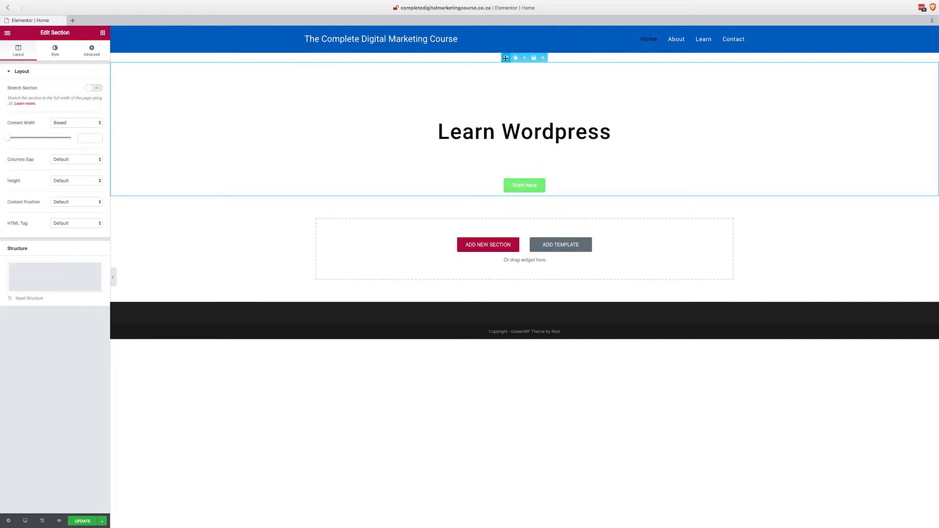
{"action": "left_click", "coordinate": [55, 50]}
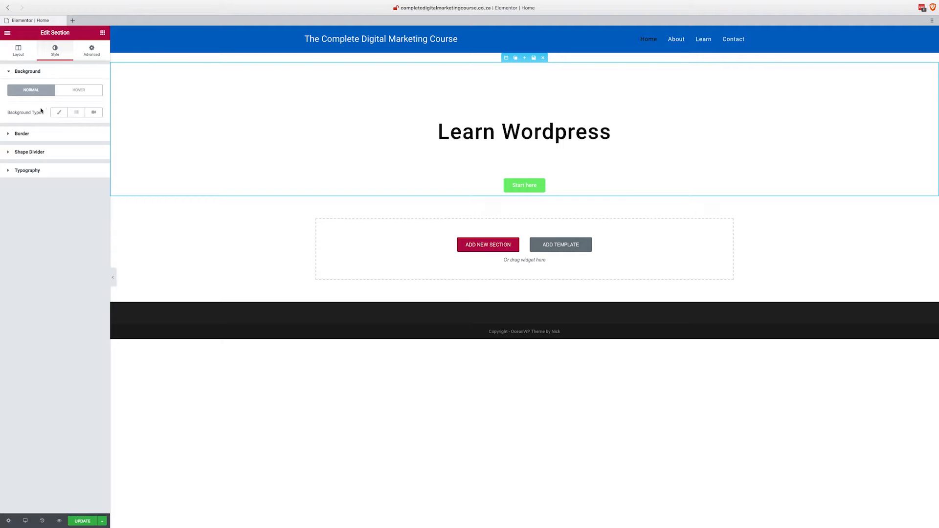
{"action": "left_click", "coordinate": [57, 113]}
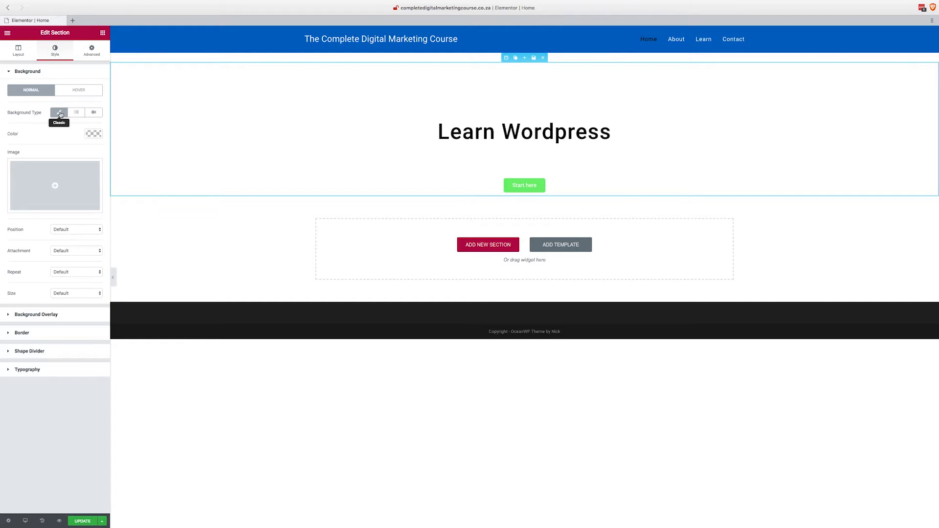
{"action": "left_click", "coordinate": [94, 134]}
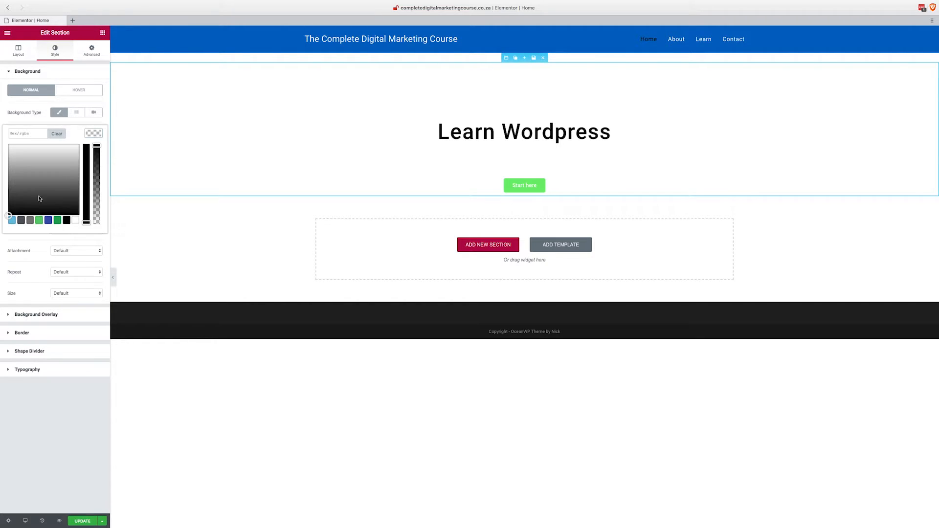
{"action": "left_click", "coordinate": [12, 211]}
{"action": "left_click_drag", "start_coordinate": [11, 214], "coordinate": [7, 213]}
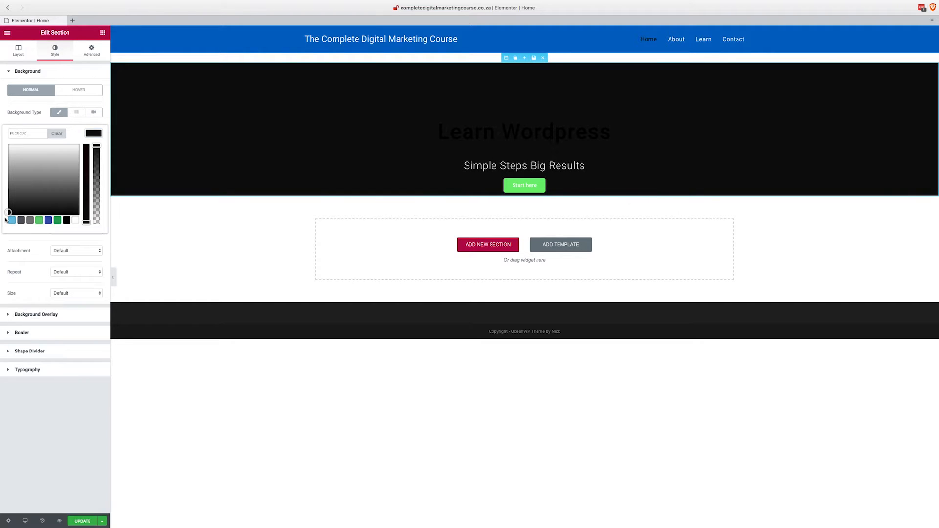
{"action": "left_click", "coordinate": [59, 114]}
{"action": "left_click", "coordinate": [59, 114]}
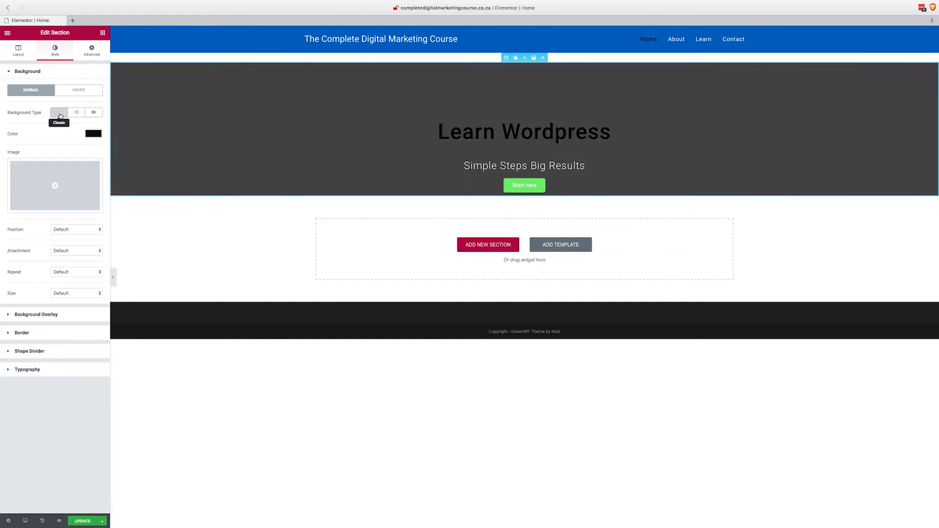
Insert the beach photo Digital-Marketing-Pic.jpg from the media library as the section's background image.
{"action": "left_click", "coordinate": [56, 187]}
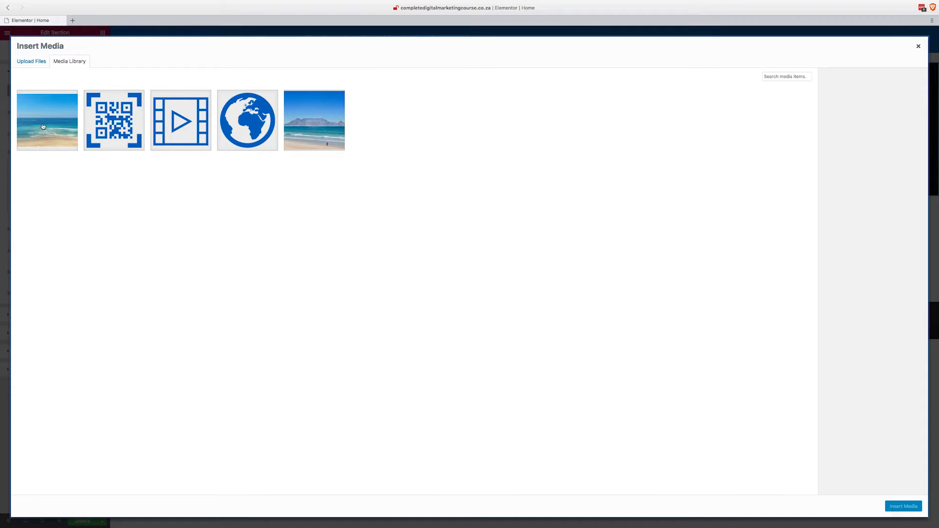
{"action": "left_click", "coordinate": [29, 64]}
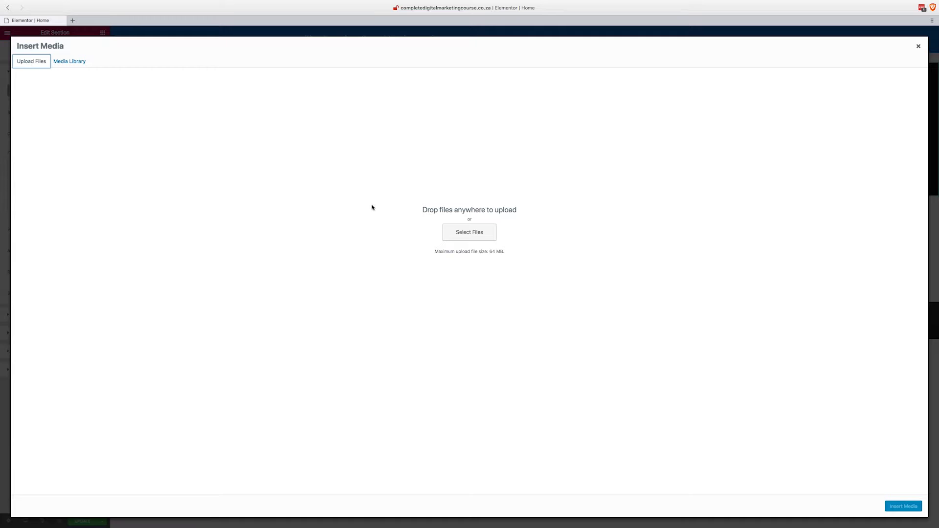
{"action": "left_click", "coordinate": [72, 63]}
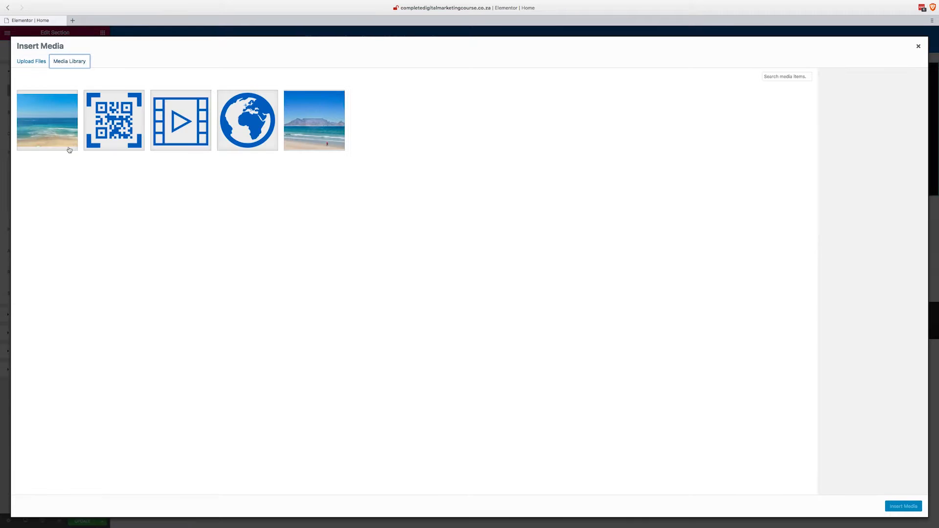
{"action": "left_click", "coordinate": [53, 130]}
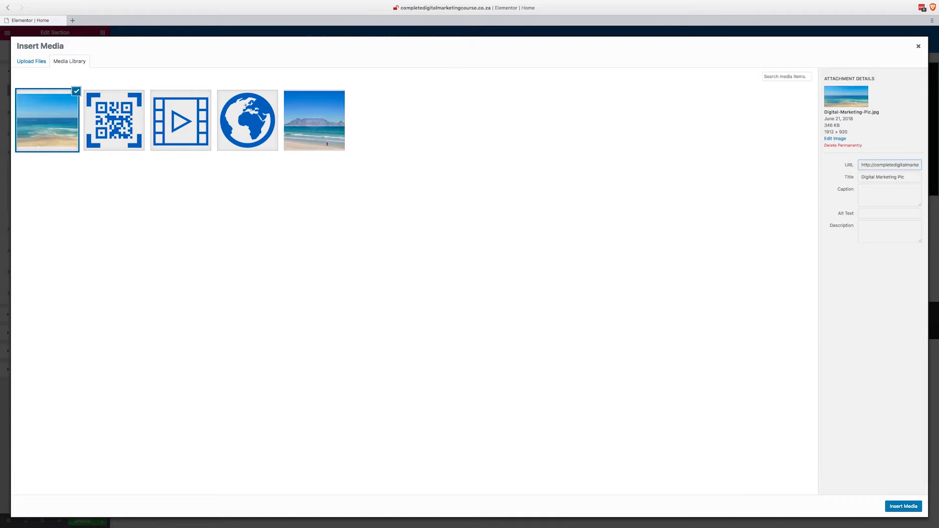
{"action": "left_click", "coordinate": [895, 506]}
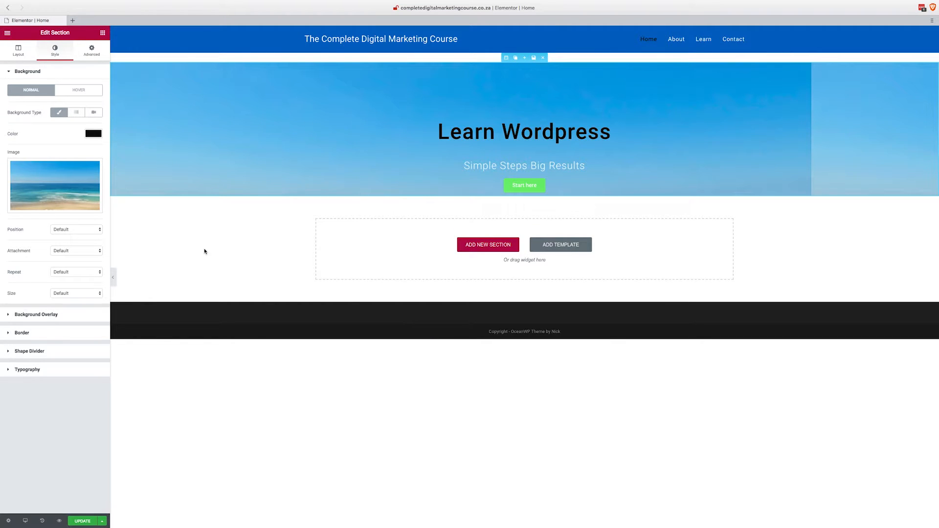
Set the section background image's position to Center Center and its size to Cover.
{"action": "left_click", "coordinate": [84, 229]}
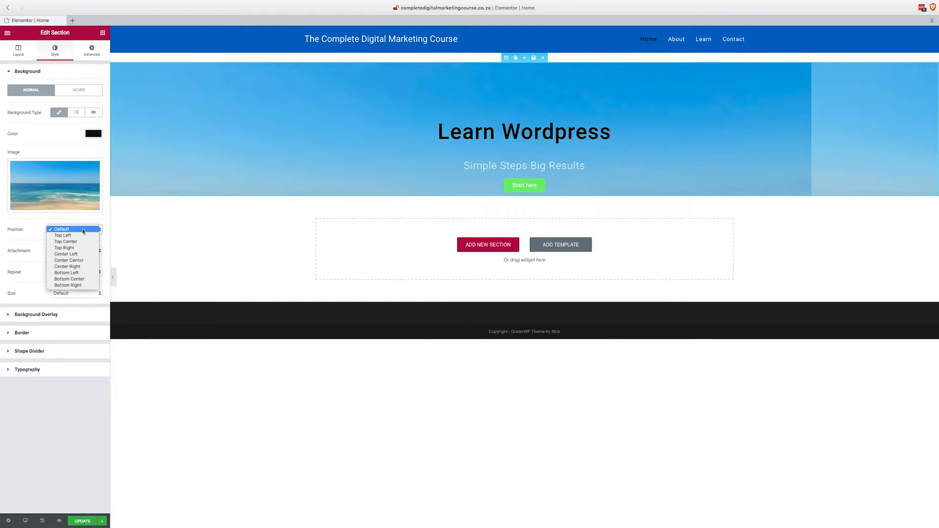
{"action": "left_click", "coordinate": [83, 261]}
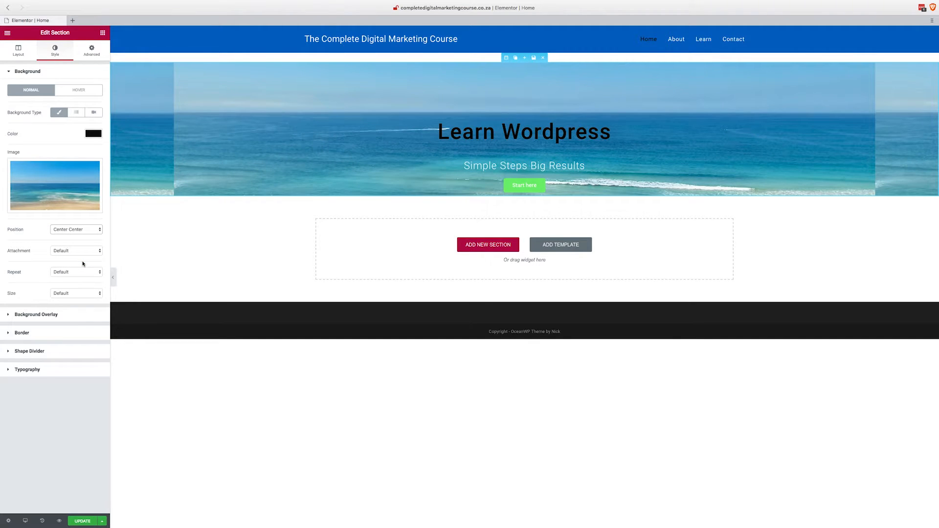
{"action": "left_click", "coordinate": [89, 295]}
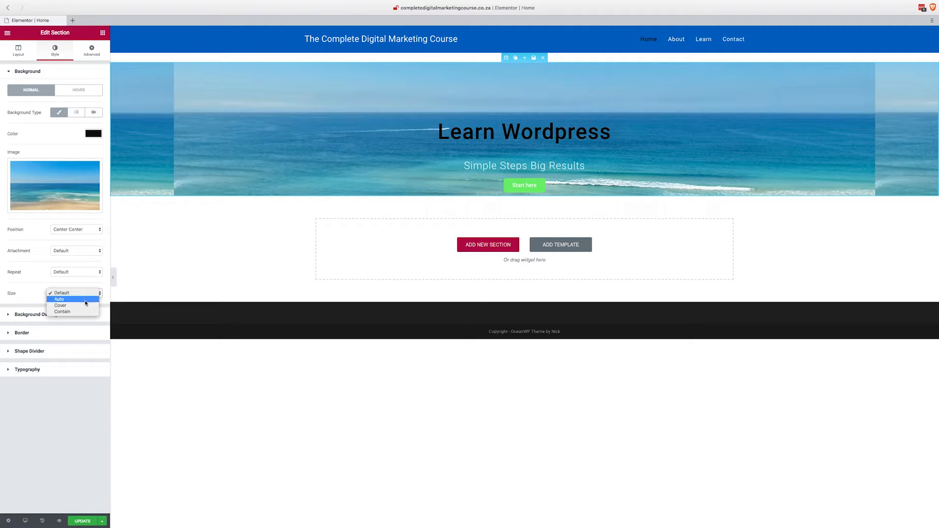
{"action": "left_click", "coordinate": [83, 306]}
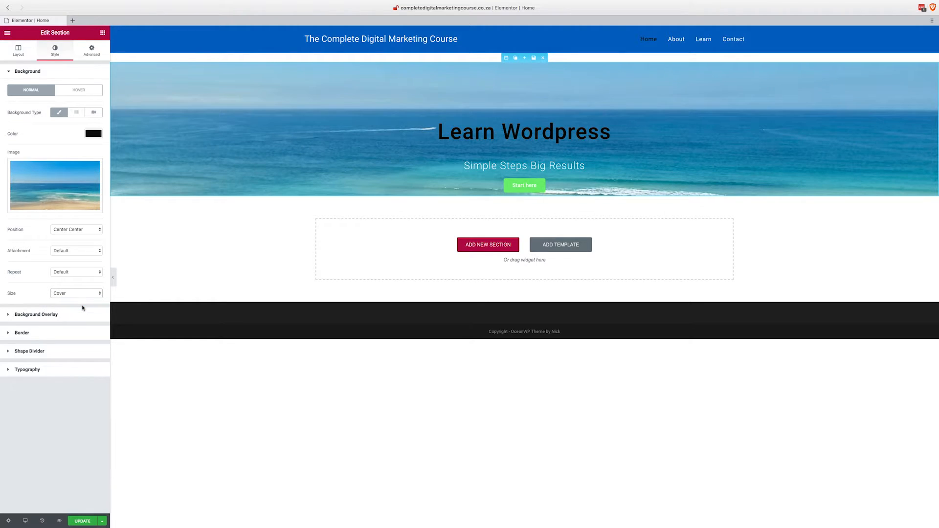
{"action": "left_click", "coordinate": [79, 277]}
Unlink the "Start here" button's margins and set its bottom margin to 200, after trying 150.
{"action": "left_click", "coordinate": [513, 187]}
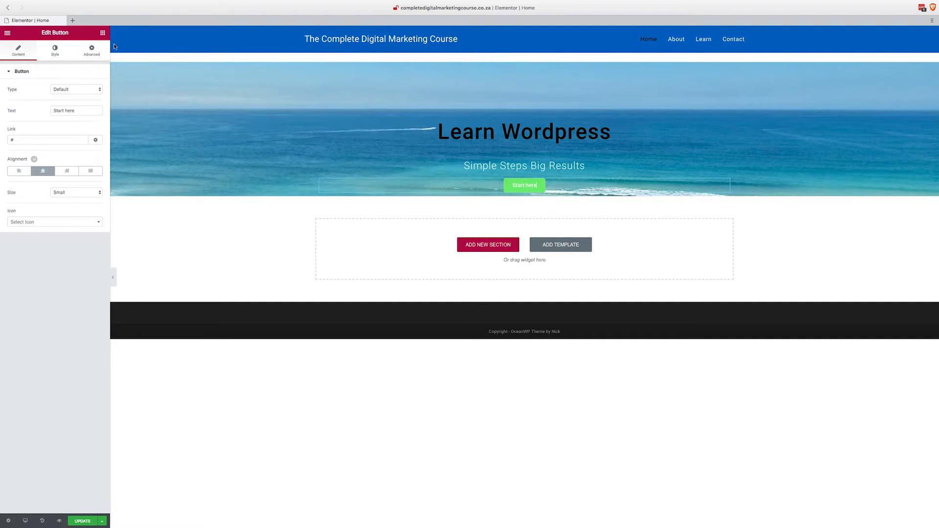
{"action": "left_click", "coordinate": [89, 52]}
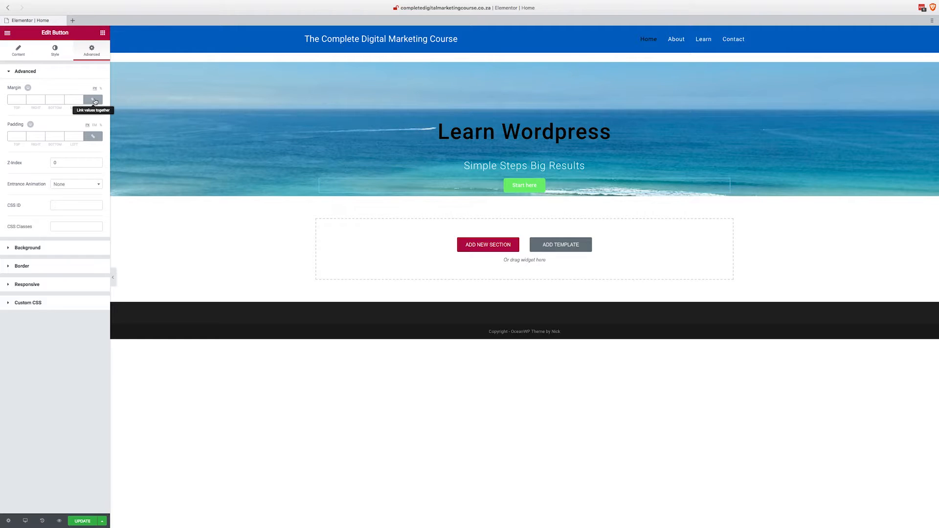
{"action": "left_click", "coordinate": [95, 101]}
{"action": "double_click", "coordinate": [51, 99]}
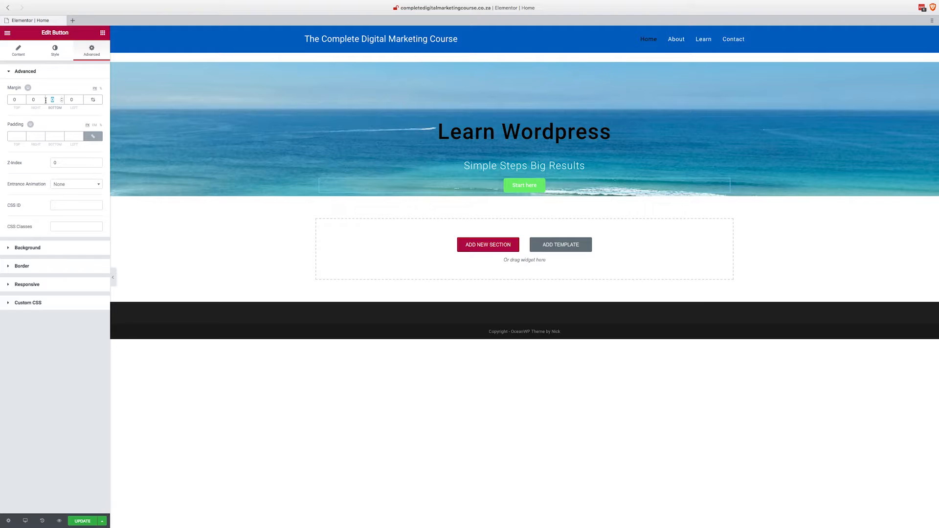
{"action": "type", "text": "150"}
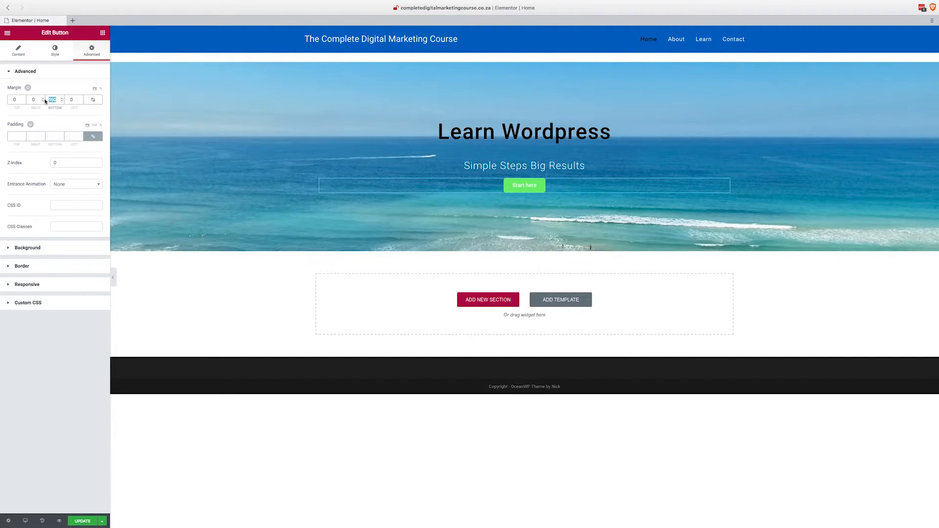
{"action": "type", "text": "200"}
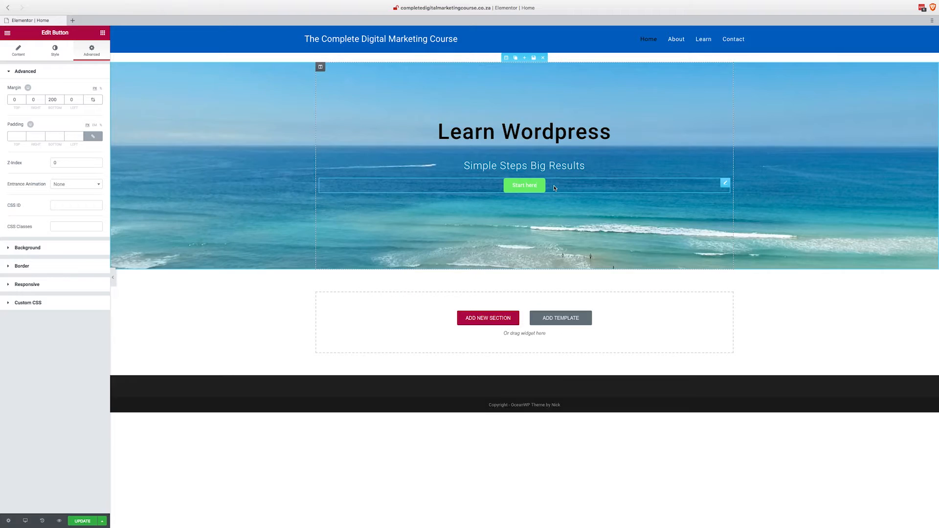
Change the "Start here" button's normal background color to a strong, saturated red.
{"action": "left_click", "coordinate": [50, 51]}
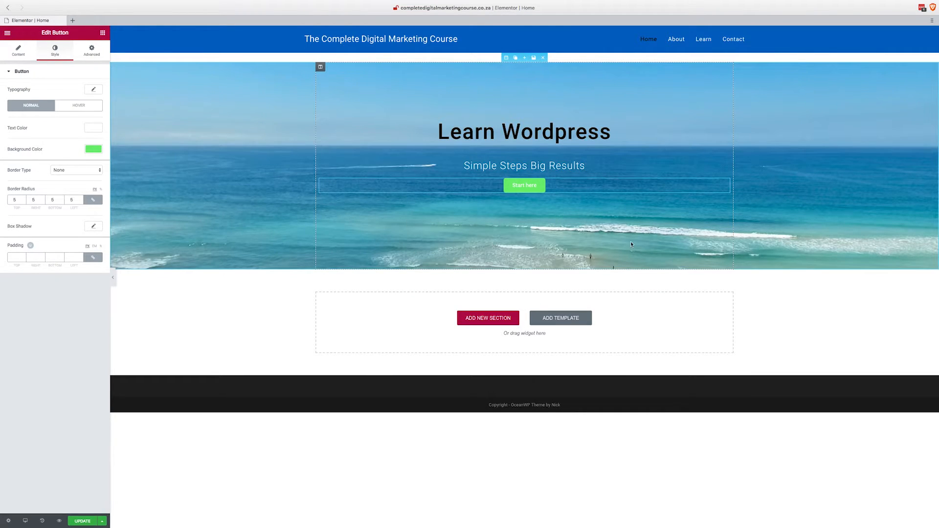
{"action": "left_click", "coordinate": [93, 150]}
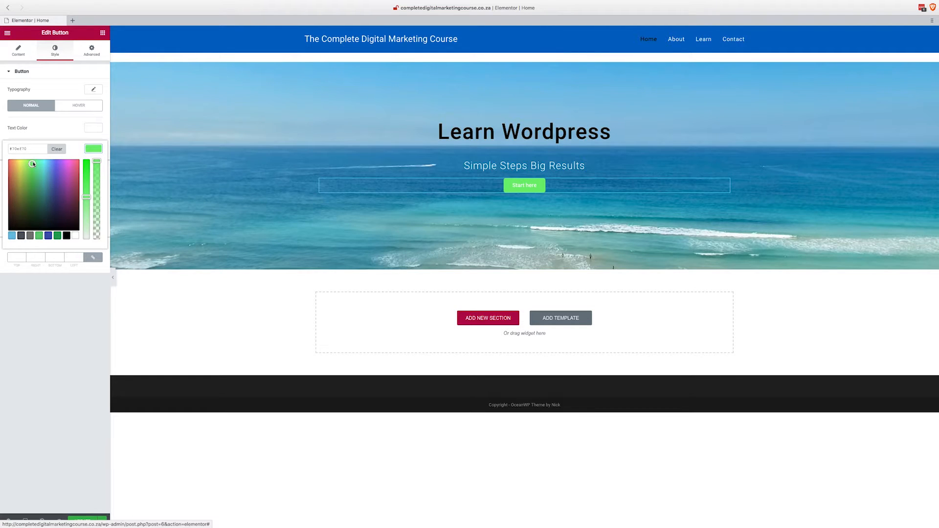
{"action": "left_click", "coordinate": [59, 163]}
{"action": "left_click_drag", "start_coordinate": [59, 166], "coordinate": [10, 166]}
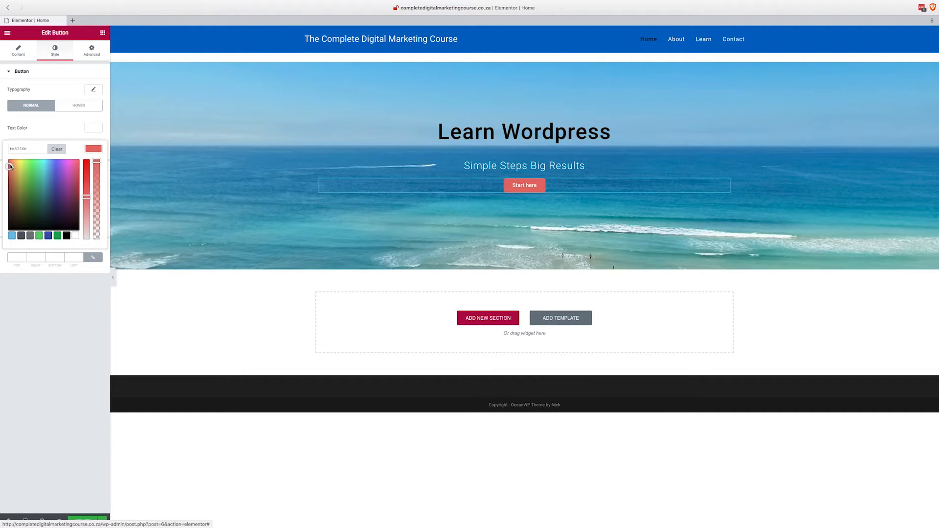
{"action": "left_click_drag", "start_coordinate": [86, 197], "coordinate": [86, 179]}
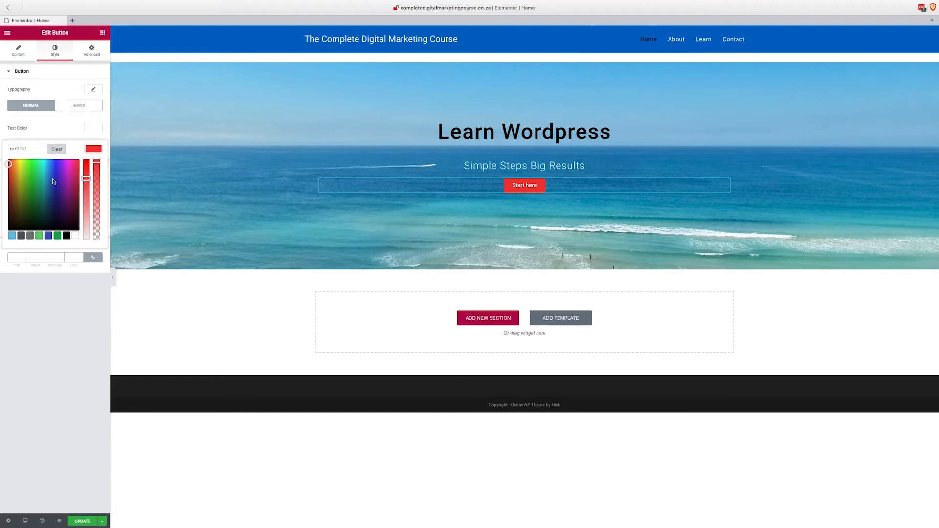
{"action": "mouse_move", "coordinate": [762, 2]}
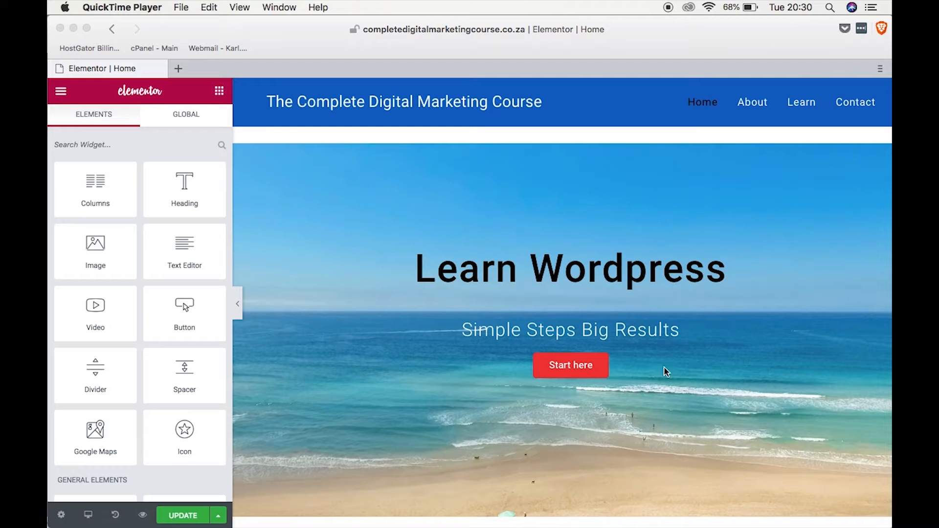
Add a new section with three equal columns below the beach hero section.
{"action": "scroll", "coordinate": [662, 324], "scroll_direction": "down", "scroll_amount": 5}
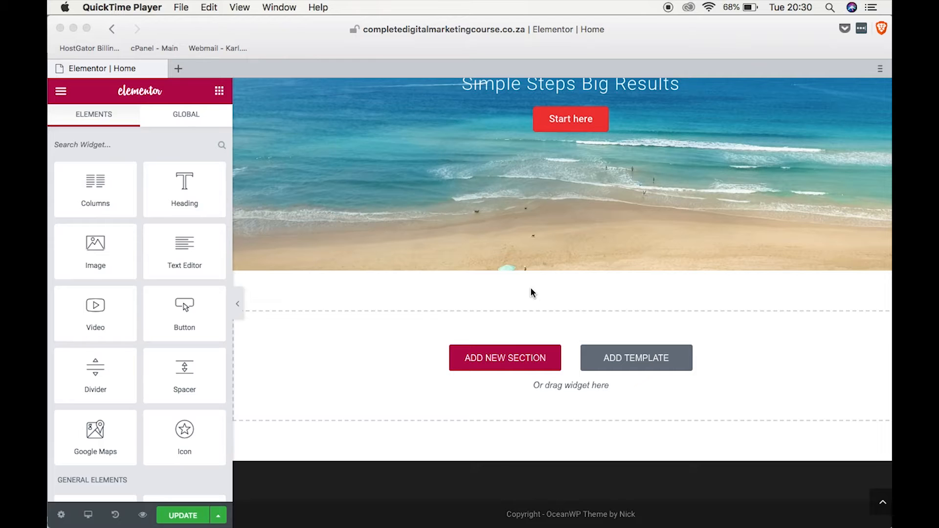
{"action": "left_click", "coordinate": [507, 359]}
{"action": "left_click", "coordinate": [525, 361]}
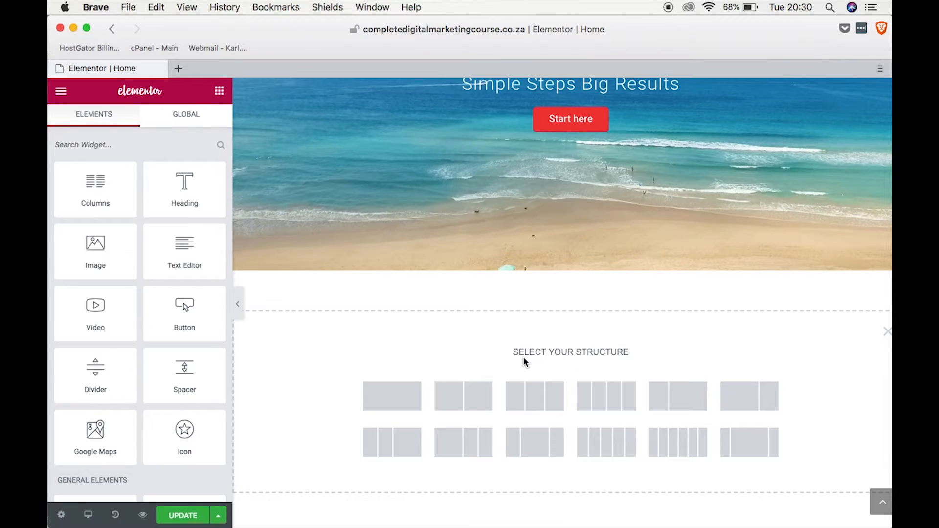
{"action": "left_click", "coordinate": [534, 404]}
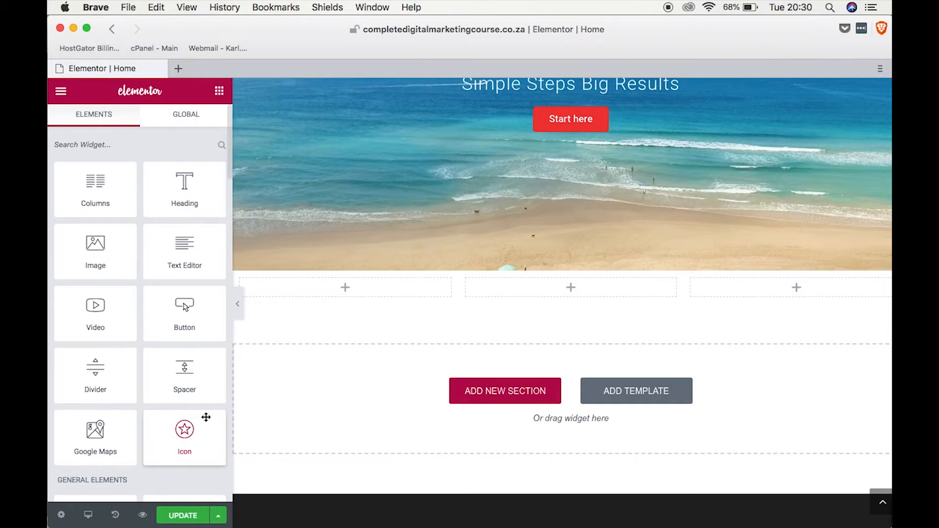
Place an Icon widget in each of the three columns of the new section.
{"action": "left_click_drag", "start_coordinate": [185, 430], "coordinate": [344, 281]}
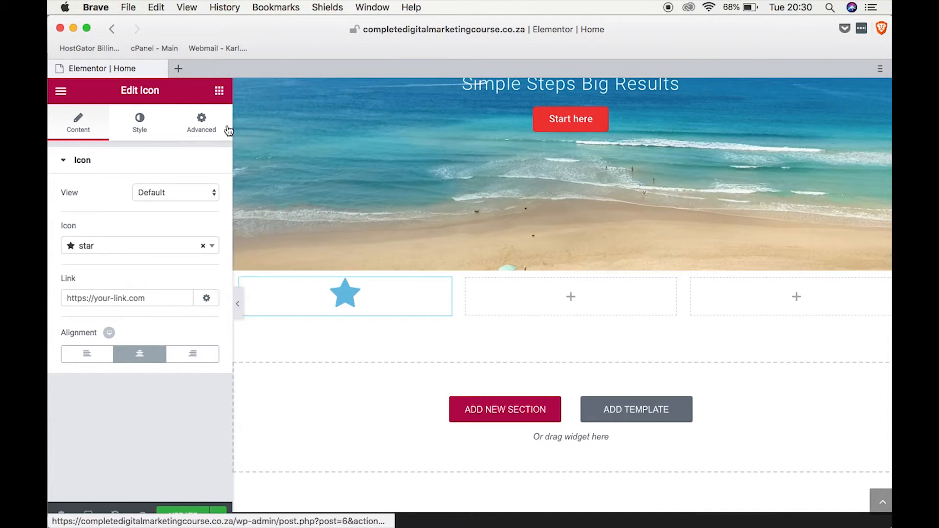
{"action": "left_click", "coordinate": [219, 90]}
{"action": "left_click_drag", "start_coordinate": [203, 413], "coordinate": [560, 298]}
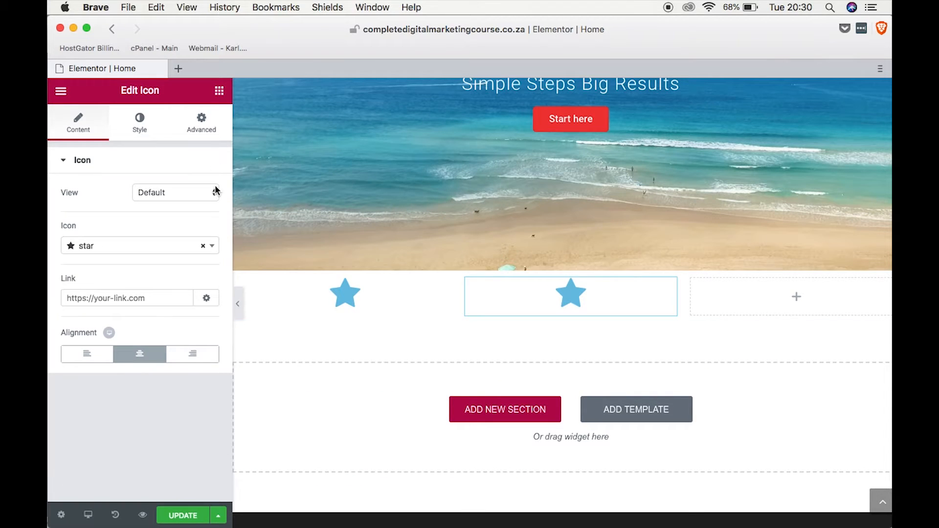
{"action": "left_click", "coordinate": [219, 90]}
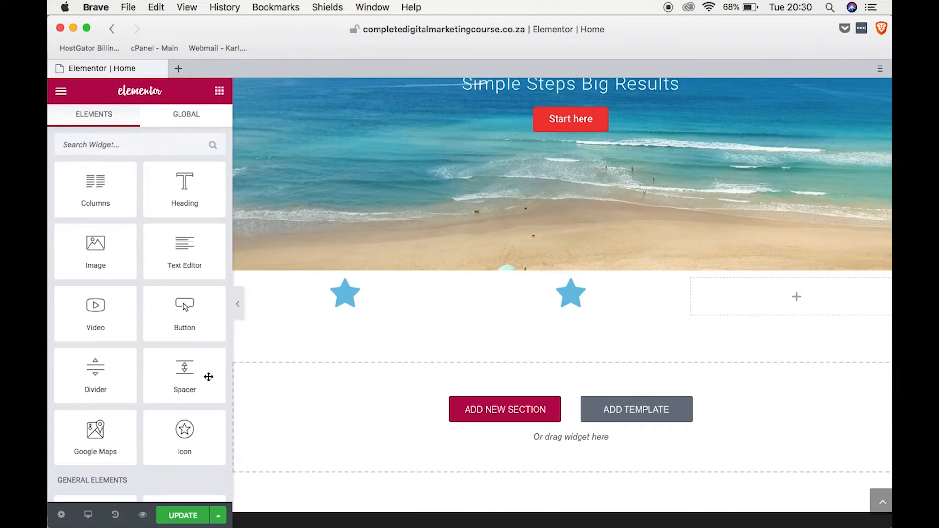
{"action": "left_click_drag", "start_coordinate": [184, 429], "coordinate": [779, 301]}
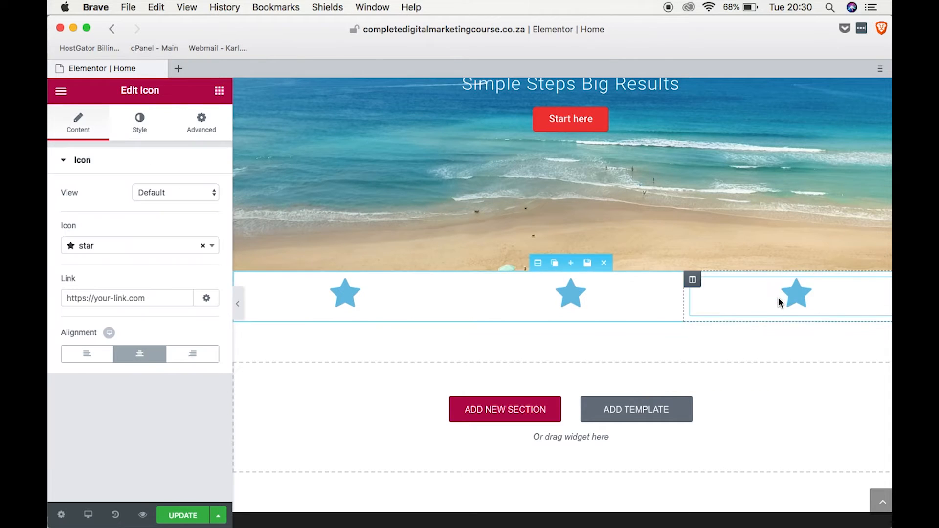
Add a Heading widget beneath the star icon in each of the three columns.
{"action": "left_click", "coordinate": [221, 92]}
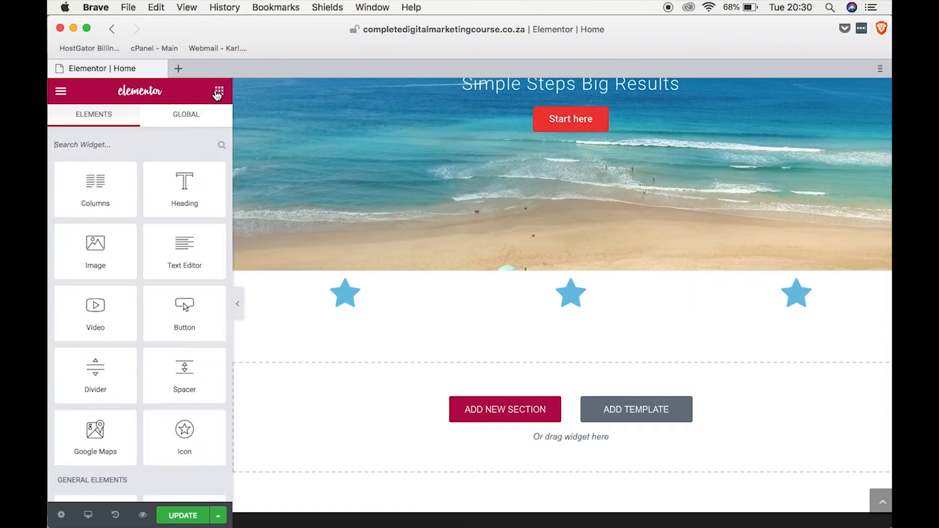
{"action": "left_click_drag", "start_coordinate": [181, 192], "coordinate": [332, 310]}
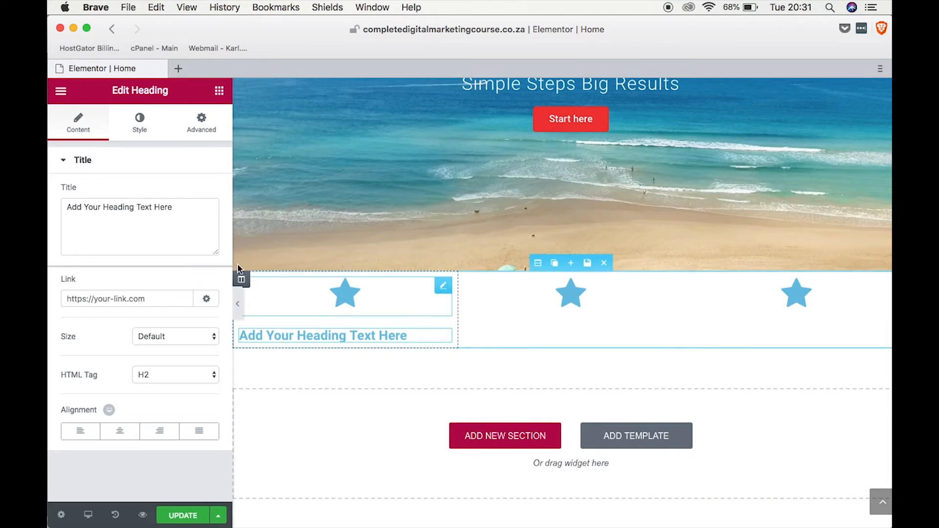
{"action": "left_click", "coordinate": [219, 92]}
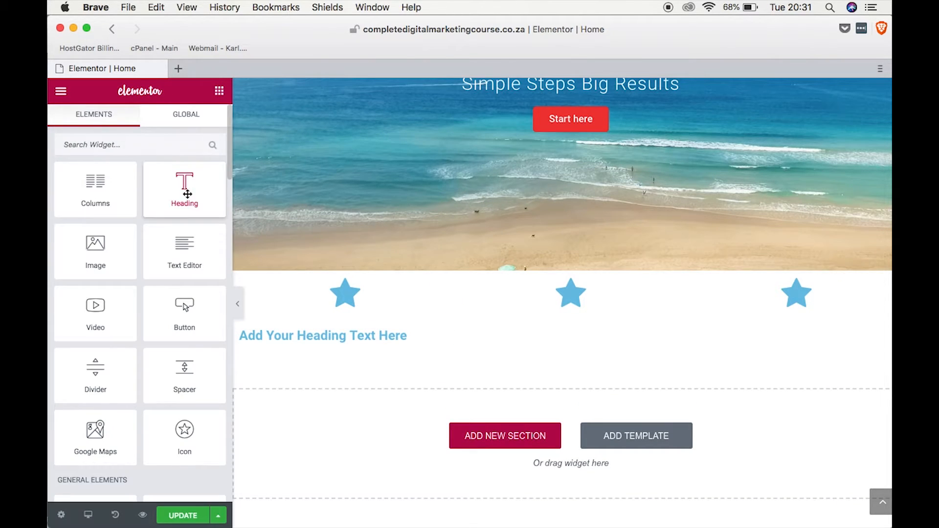
{"action": "left_click_drag", "start_coordinate": [184, 191], "coordinate": [560, 321]}
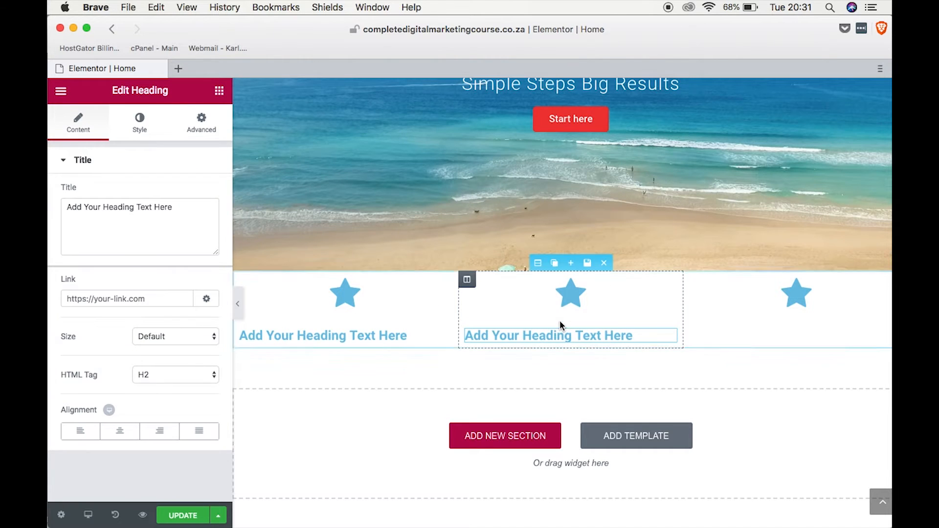
{"action": "left_click", "coordinate": [220, 91]}
{"action": "left_click_drag", "start_coordinate": [184, 188], "coordinate": [801, 318]}
Change the first column's star icon to the wordpress icon.
{"action": "left_click", "coordinate": [348, 291]}
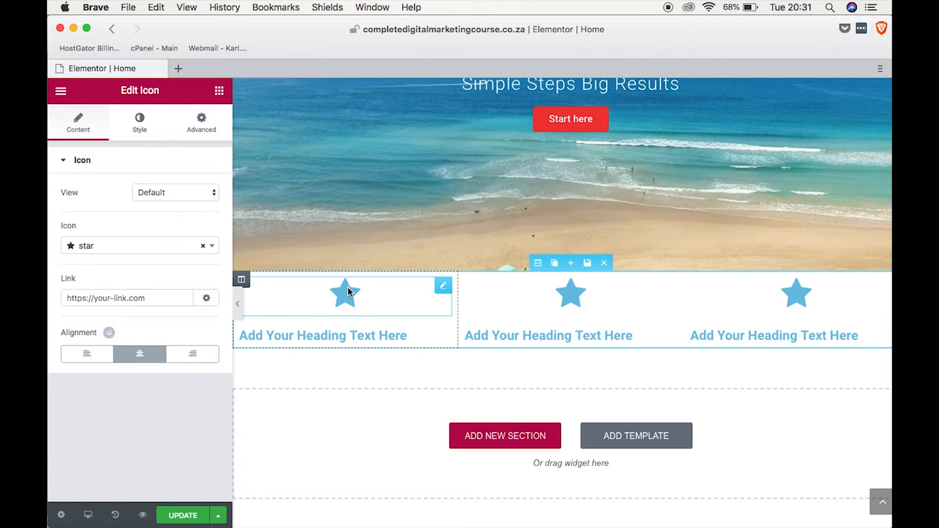
{"action": "left_click", "coordinate": [213, 247]}
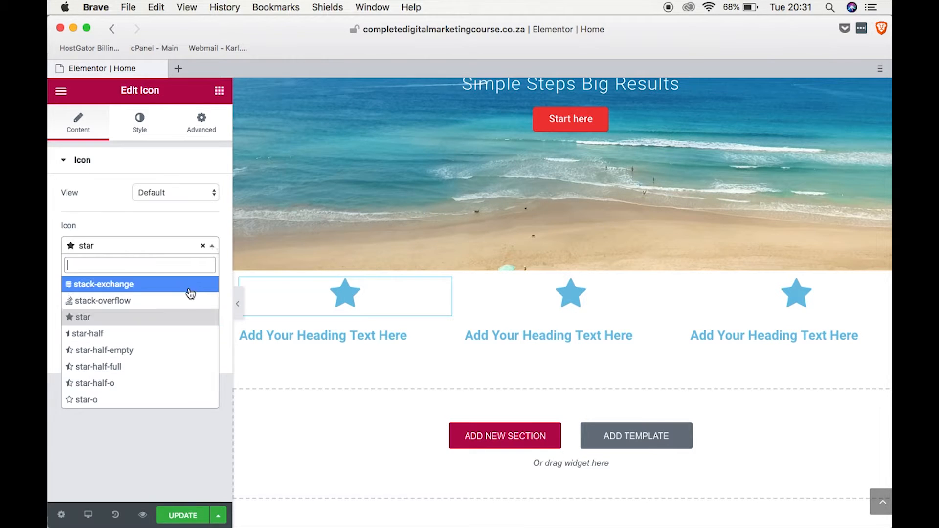
{"action": "type", "text": "word"}
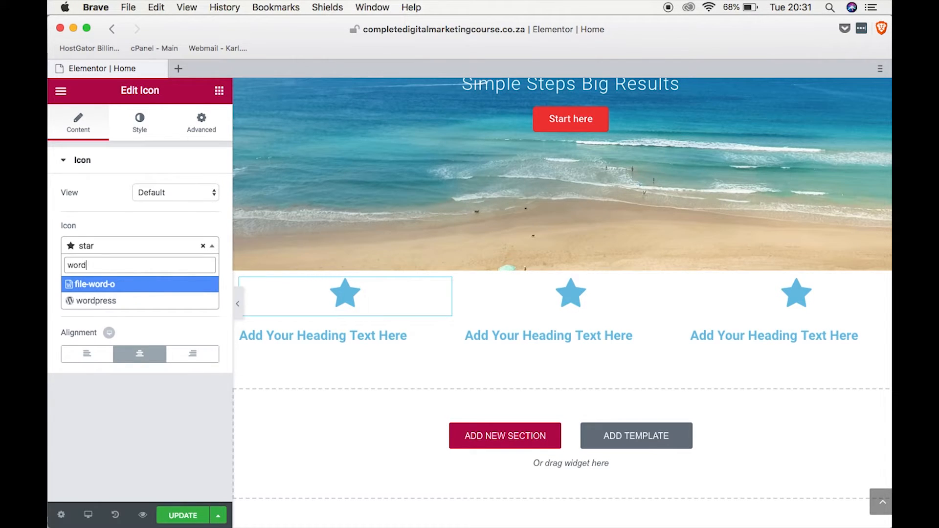
{"action": "left_click", "coordinate": [98, 300]}
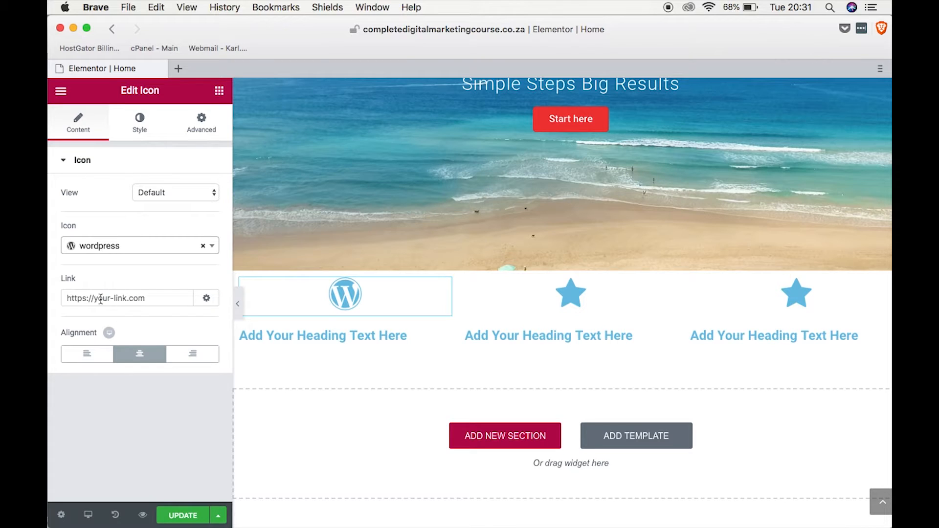
Change the middle column's star icon to the trophy icon.
{"action": "left_click", "coordinate": [573, 303]}
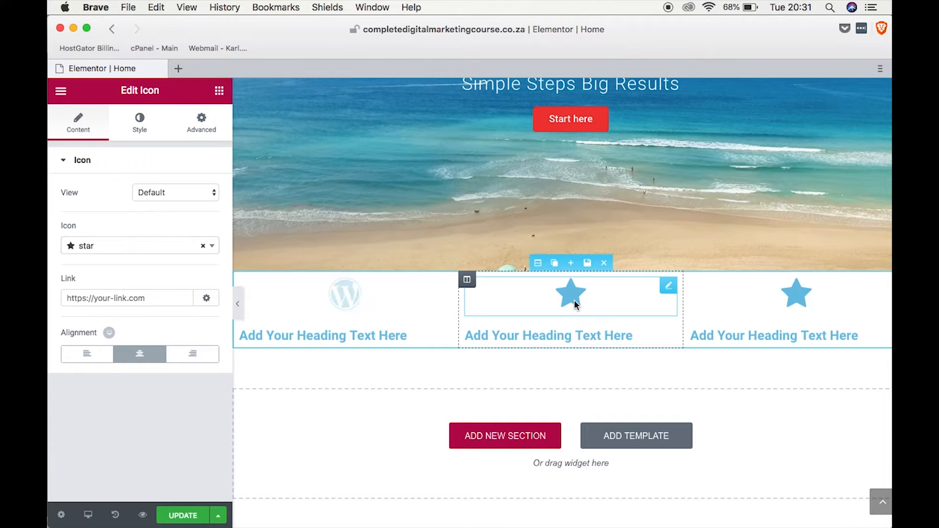
{"action": "left_click", "coordinate": [212, 248]}
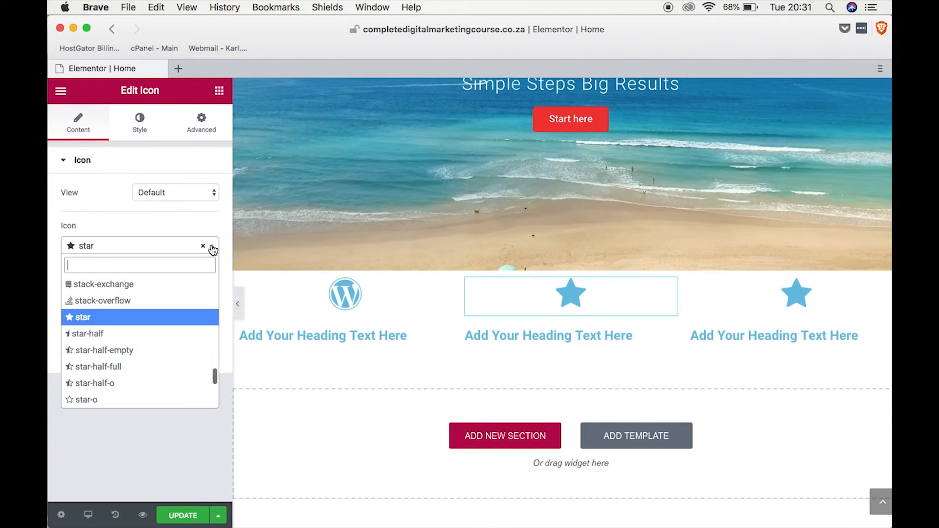
{"action": "type", "text": "tro"}
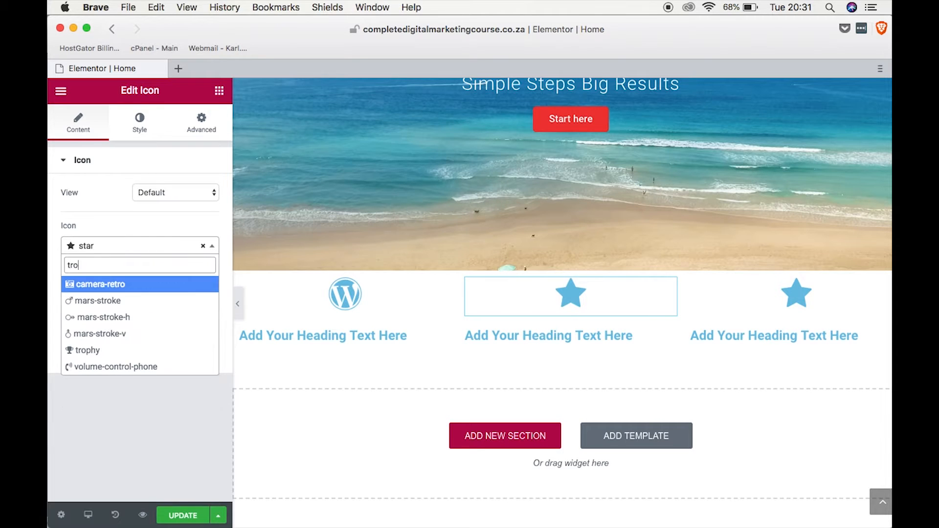
{"action": "left_click", "coordinate": [109, 351]}
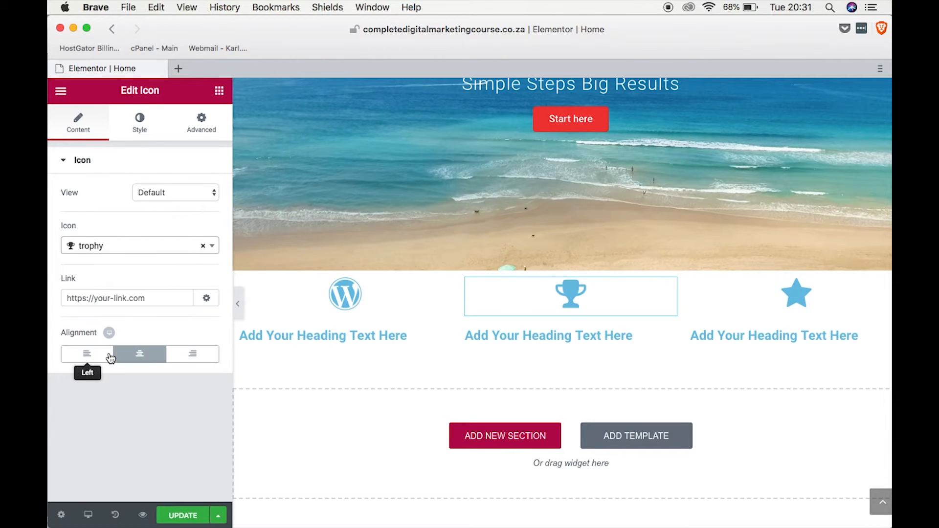
Change the third column's star icon to the wifi icon.
{"action": "left_click", "coordinate": [790, 289]}
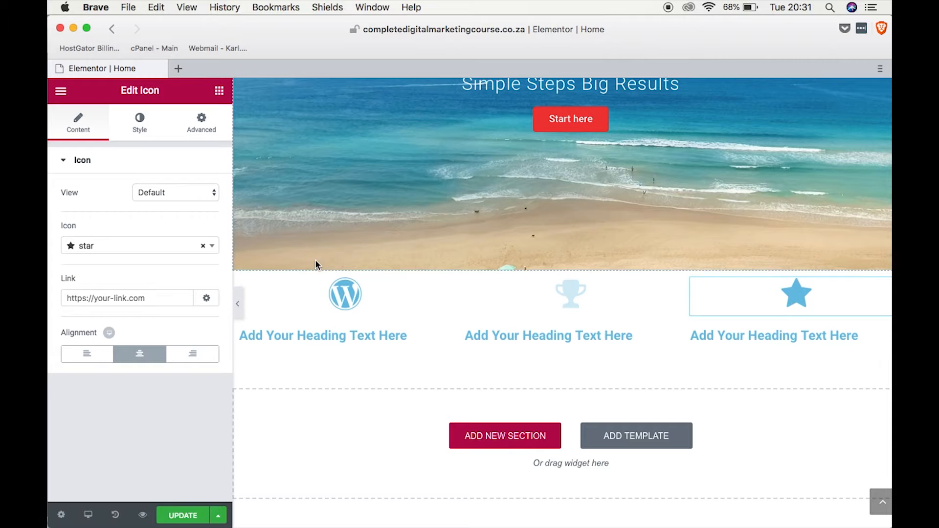
{"action": "left_click", "coordinate": [213, 246]}
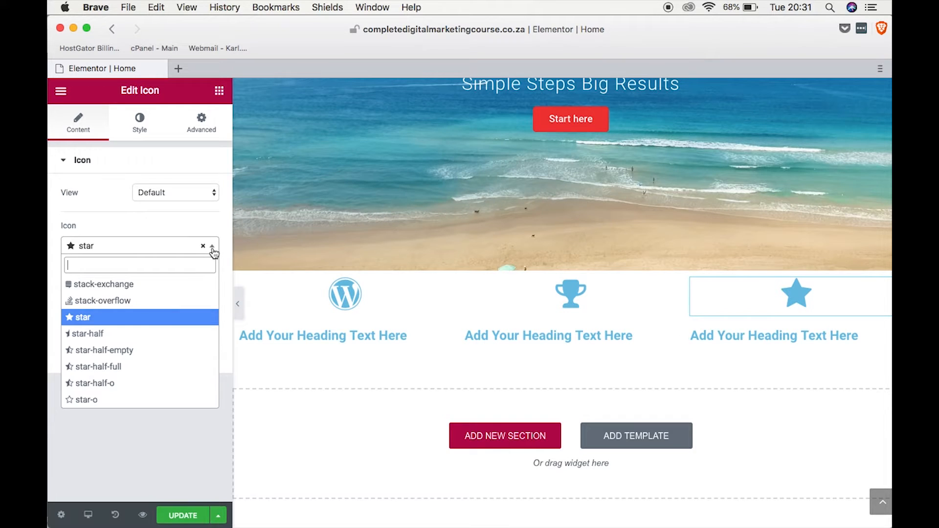
{"action": "type", "text": "wifi"}
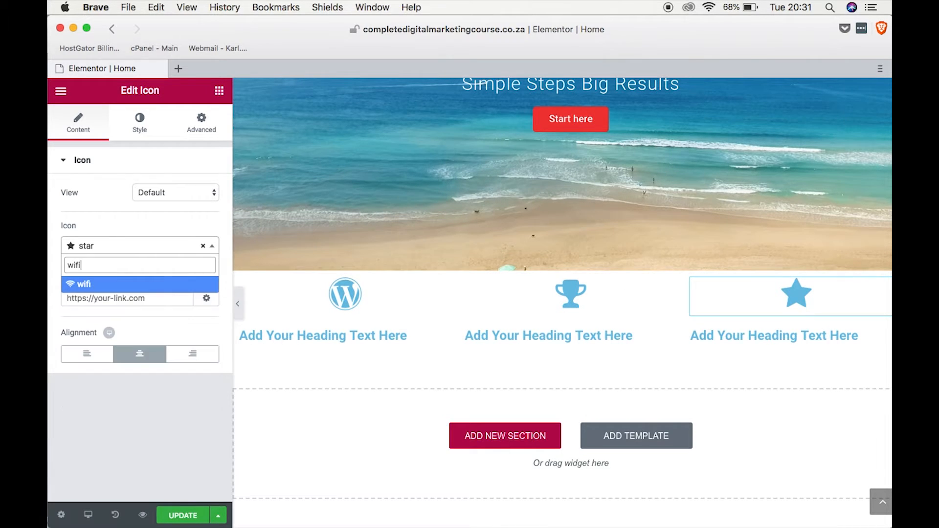
{"action": "left_click", "coordinate": [93, 288]}
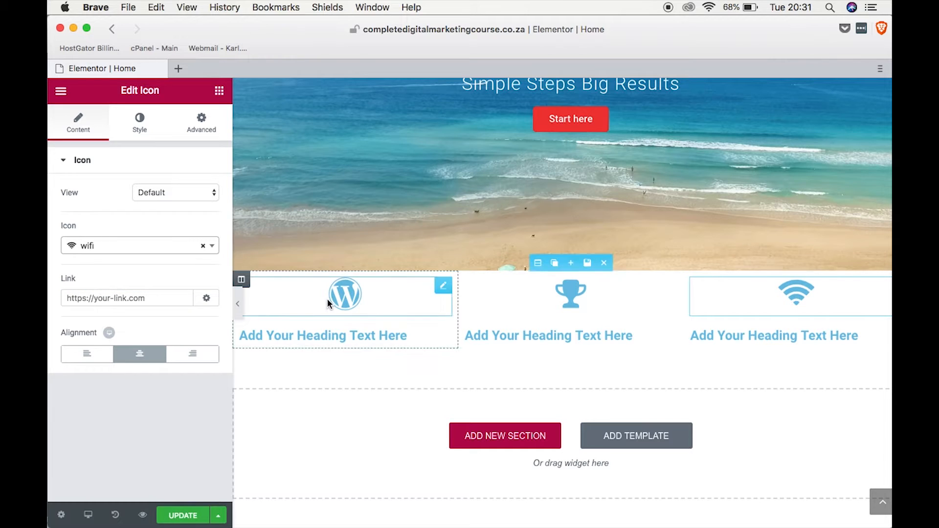
Set the heading under the WordPress icon to "Simple Steps" and align it to the center.
{"action": "left_click_drag", "start_coordinate": [409, 335], "coordinate": [239, 337]}
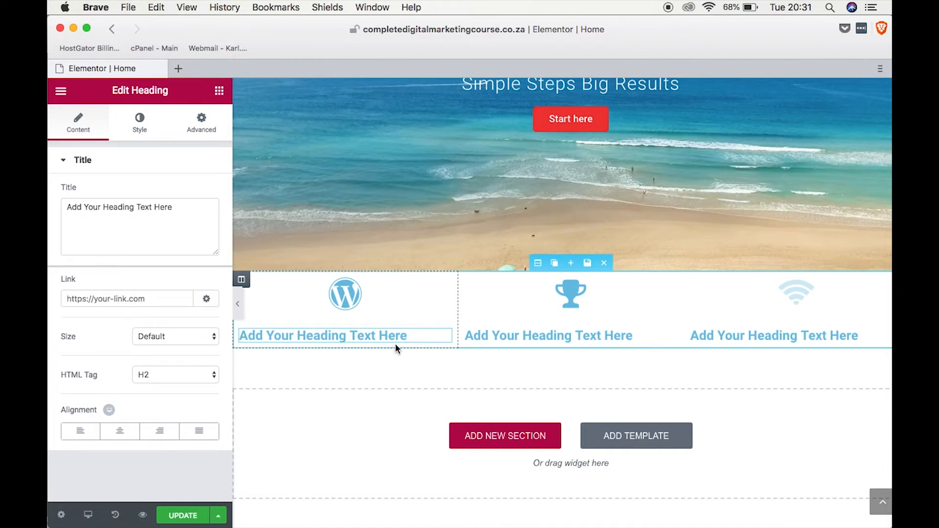
{"action": "left_click_drag", "start_coordinate": [186, 207], "coordinate": [65, 209]}
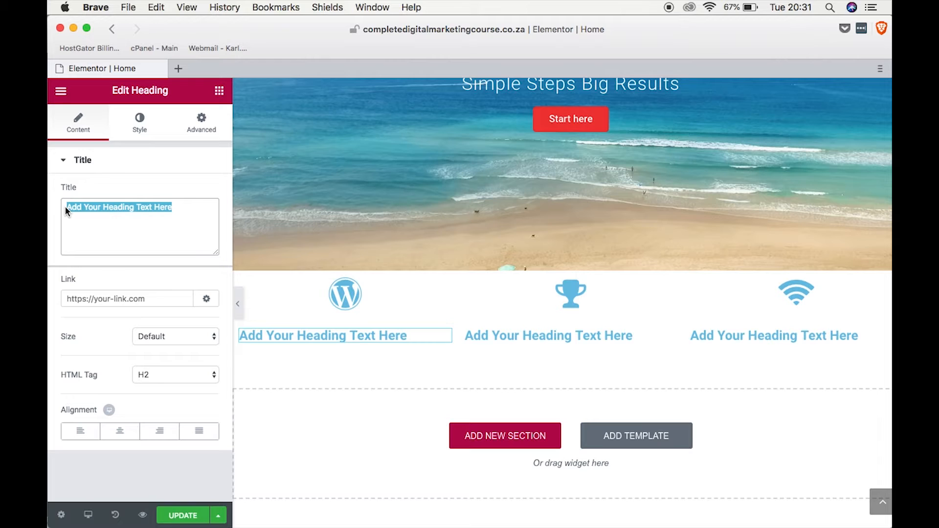
{"action": "type", "text": "Simple"}
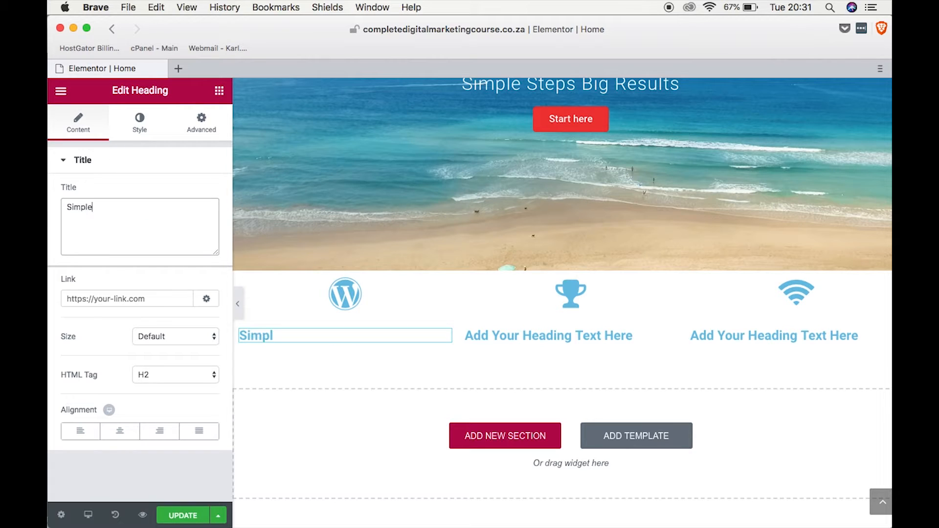
{"action": "type", "text": " Steps"}
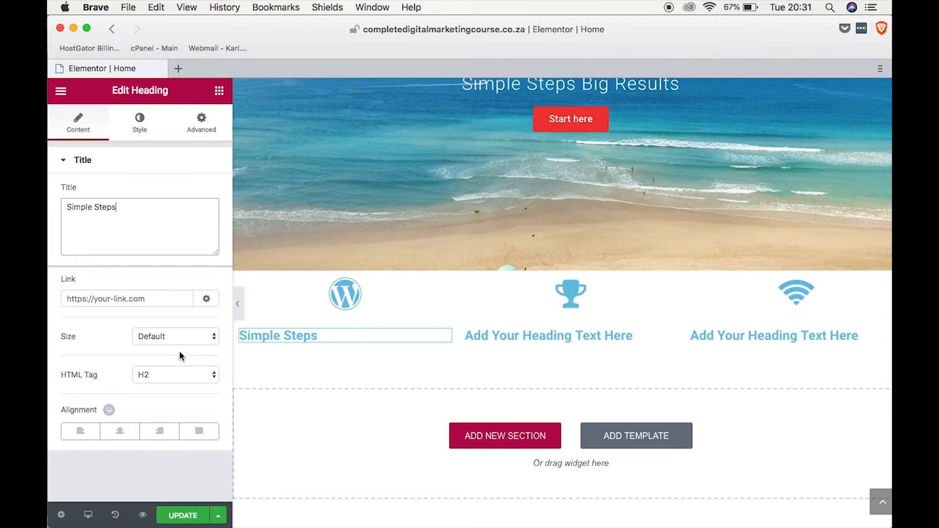
{"action": "left_click", "coordinate": [119, 430]}
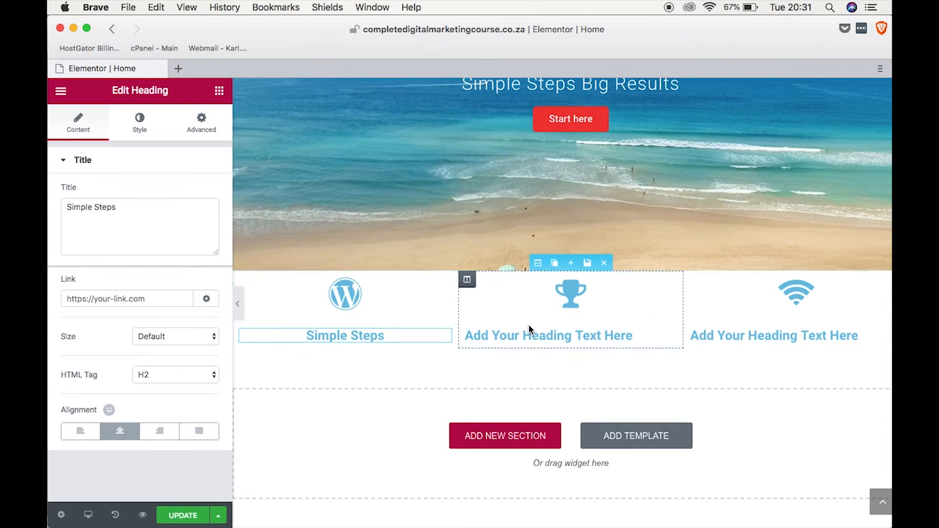
Set the heading under the trophy icon to "Big Results" and align it to the center.
{"action": "left_click", "coordinate": [541, 333]}
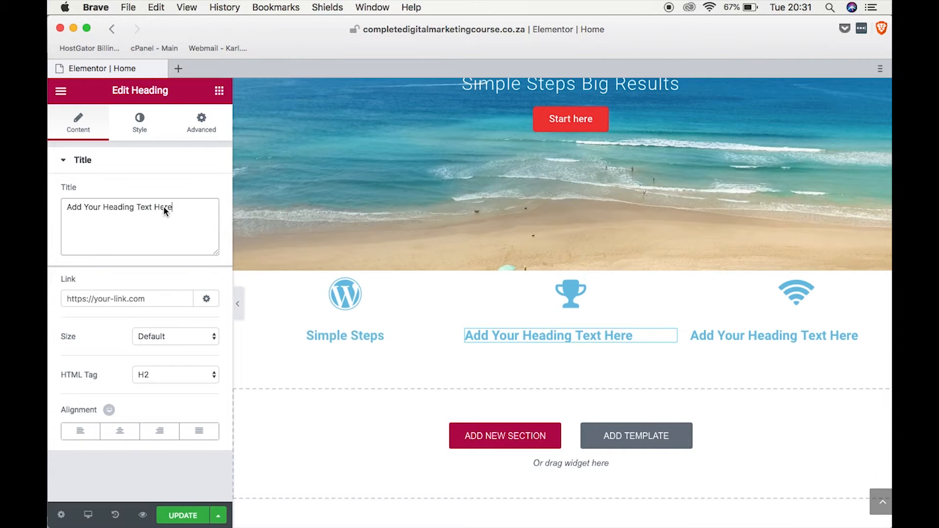
{"action": "left_click_drag", "start_coordinate": [164, 207], "coordinate": [48, 209]}
{"action": "type", "text": "B"}
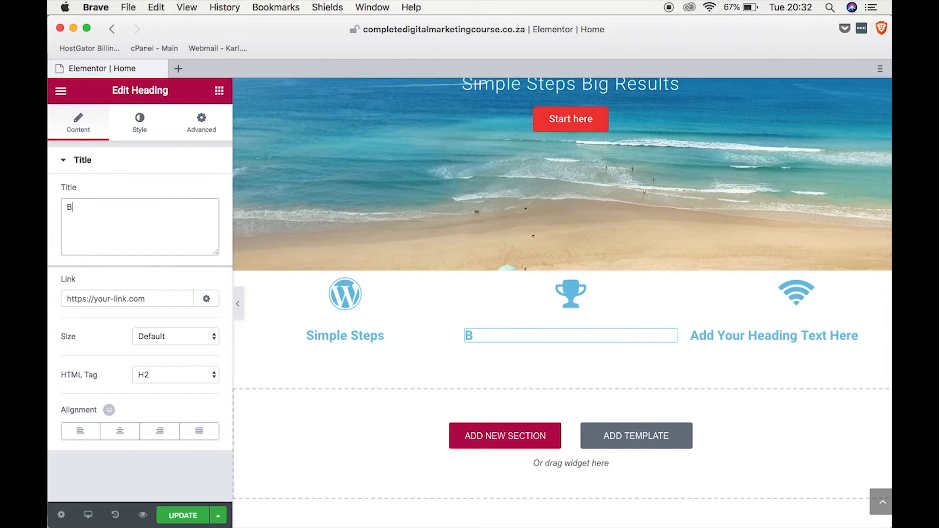
{"action": "type", "text": "ig Resuly"}
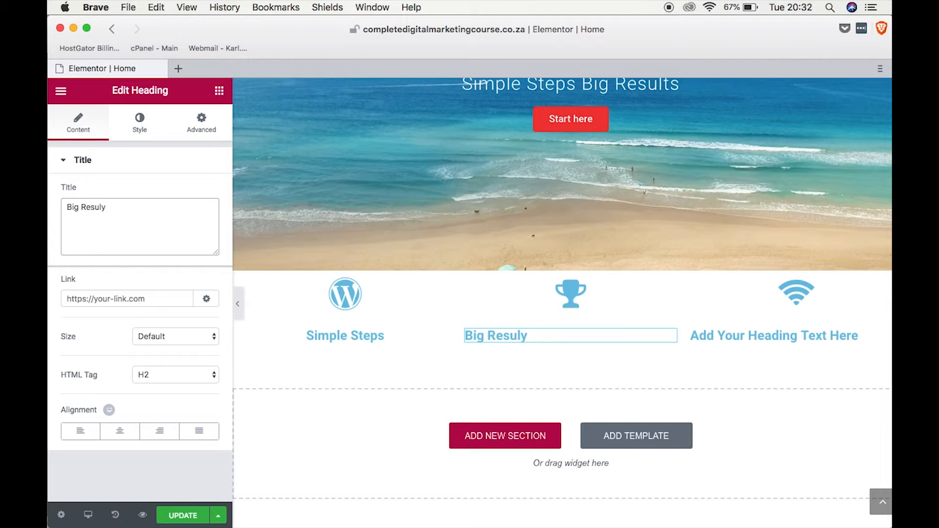
{"action": "key", "text": "BackSpace"}
{"action": "type", "text": "ts"}
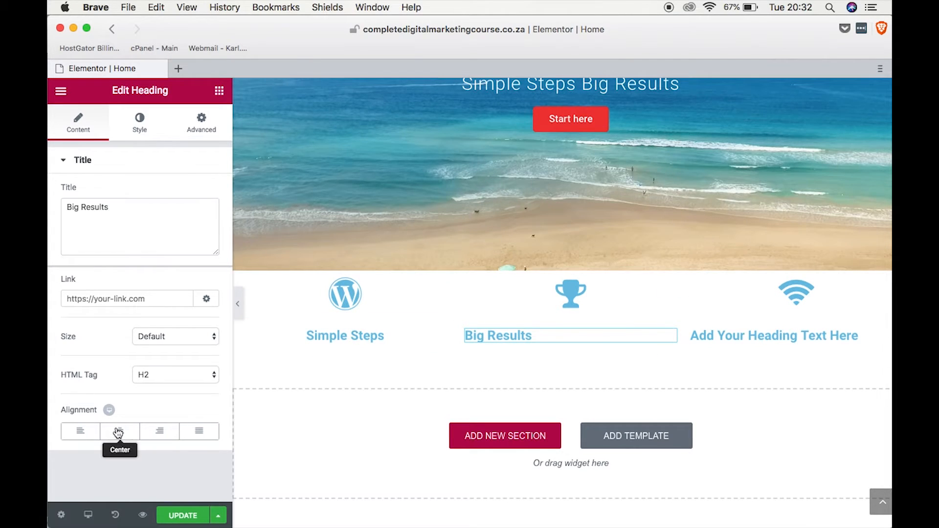
{"action": "left_click", "coordinate": [118, 432]}
Set the heading under the wifi icon to "Full Access" and align it to the center.
{"action": "left_click", "coordinate": [736, 337]}
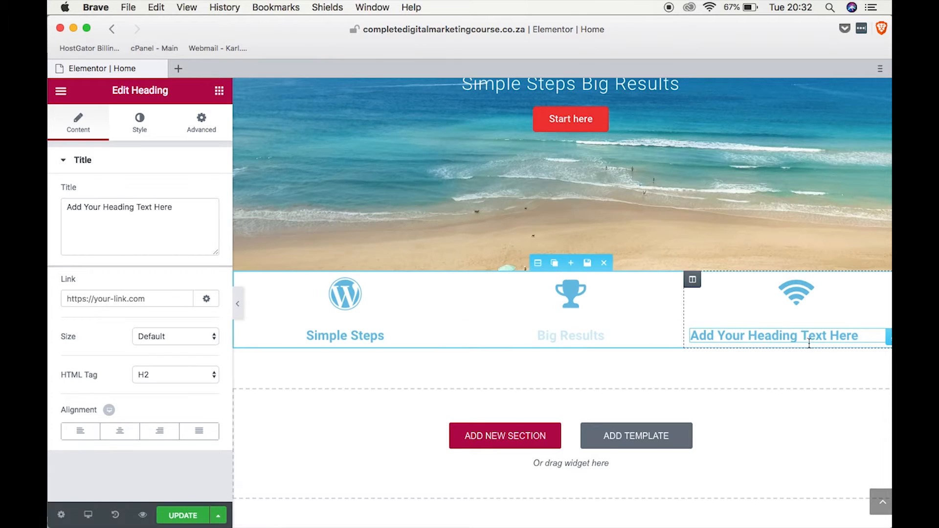
{"action": "left_click_drag", "start_coordinate": [859, 337], "coordinate": [683, 335]}
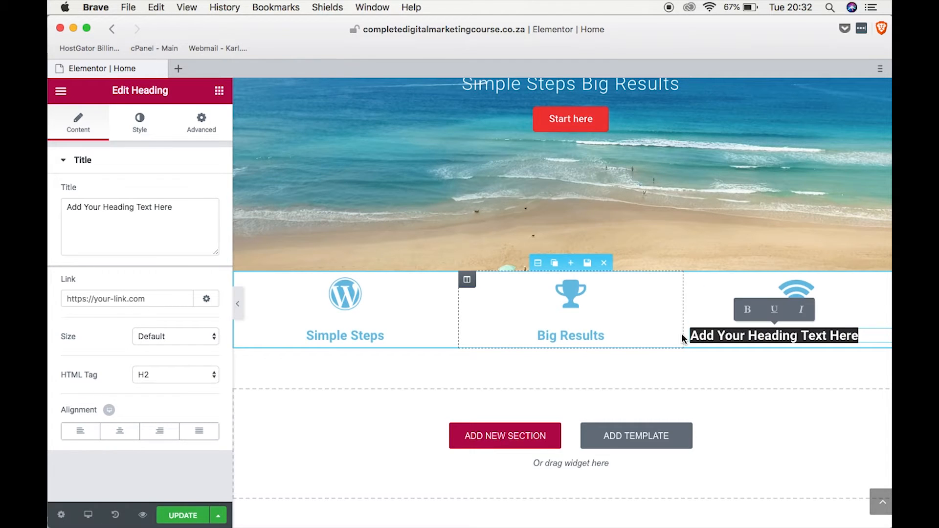
{"action": "type", "text": "Fu"}
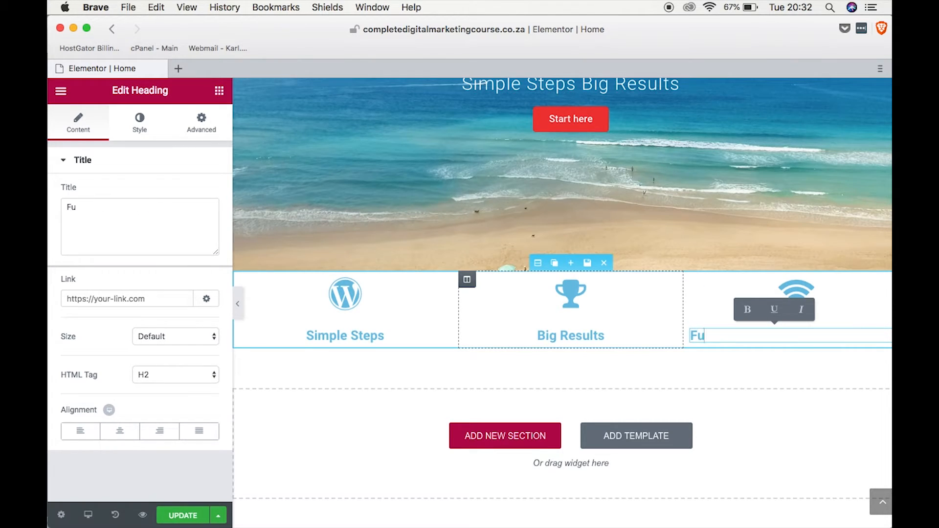
{"action": "type", "text": "ll Access"}
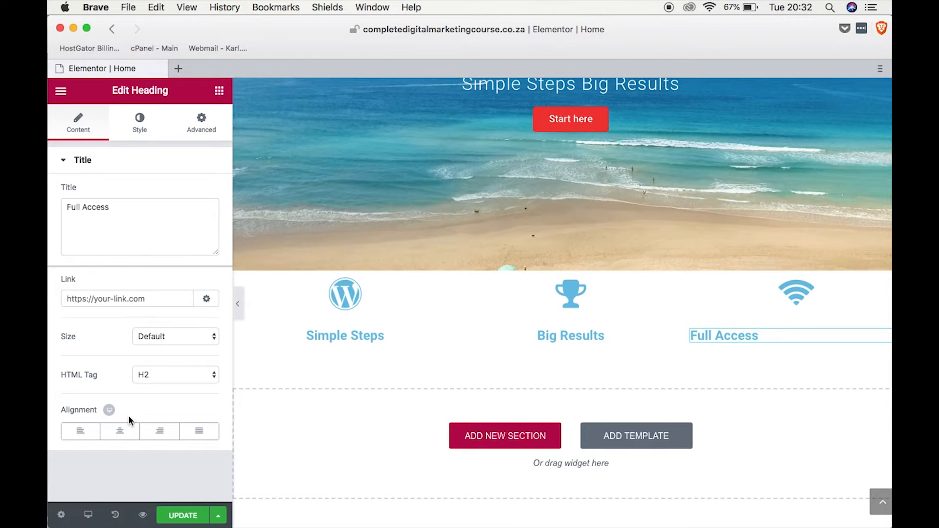
{"action": "left_click", "coordinate": [119, 431]}
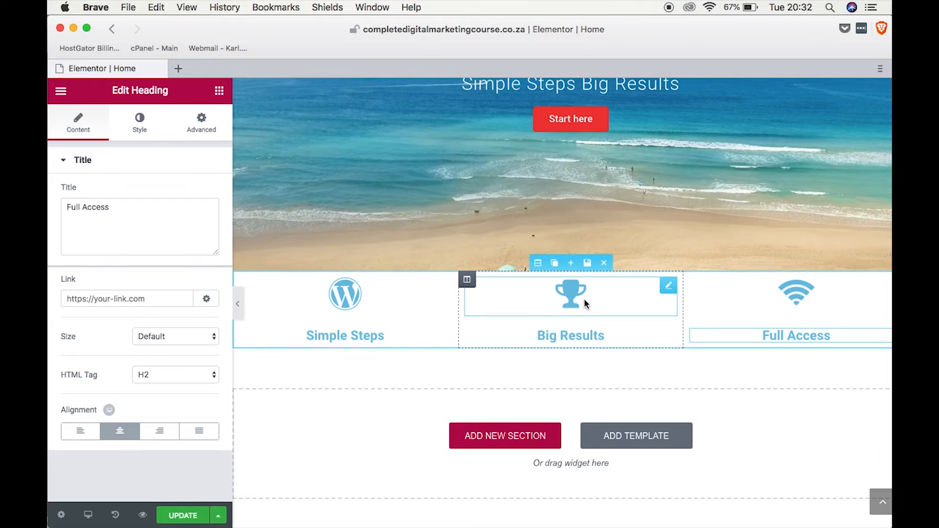
Set the WordPress icon's primary color to the blue #307af2 and copy its hex code.
{"action": "left_click", "coordinate": [354, 304]}
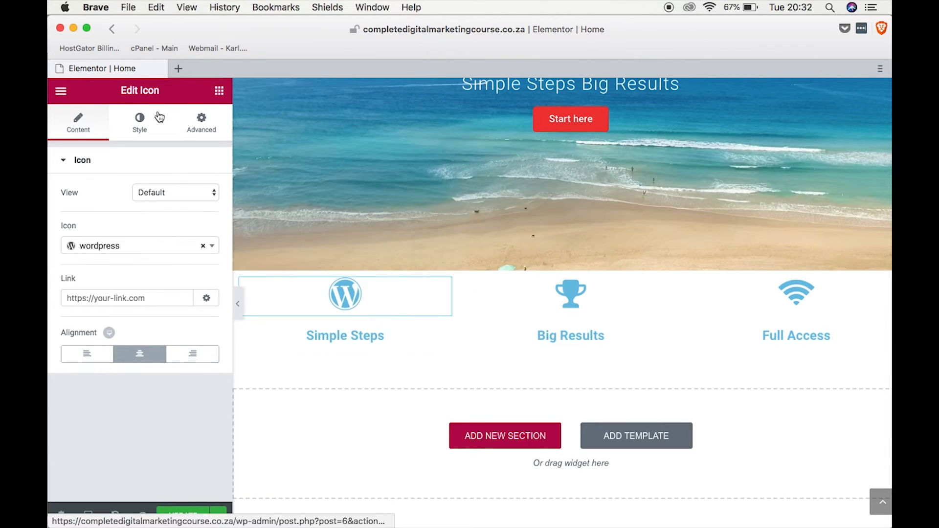
{"action": "left_click", "coordinate": [139, 122]}
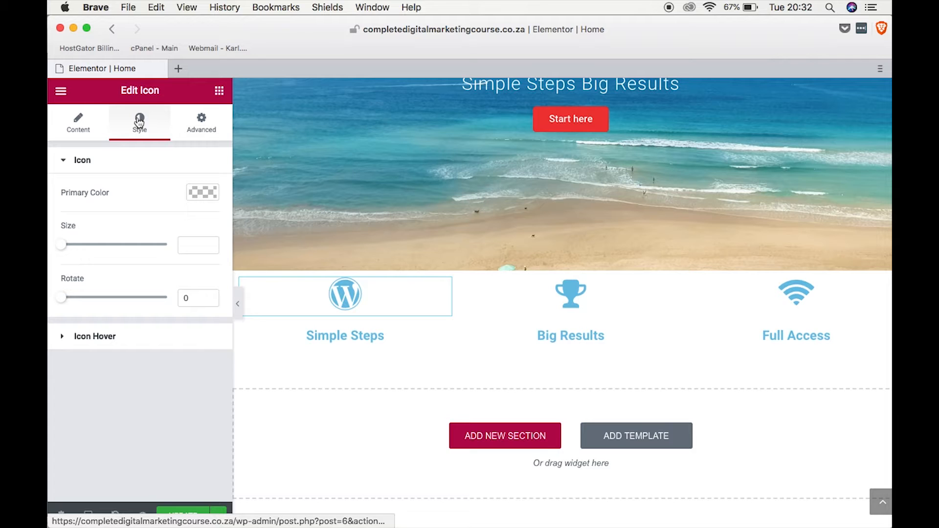
{"action": "left_click", "coordinate": [203, 193]}
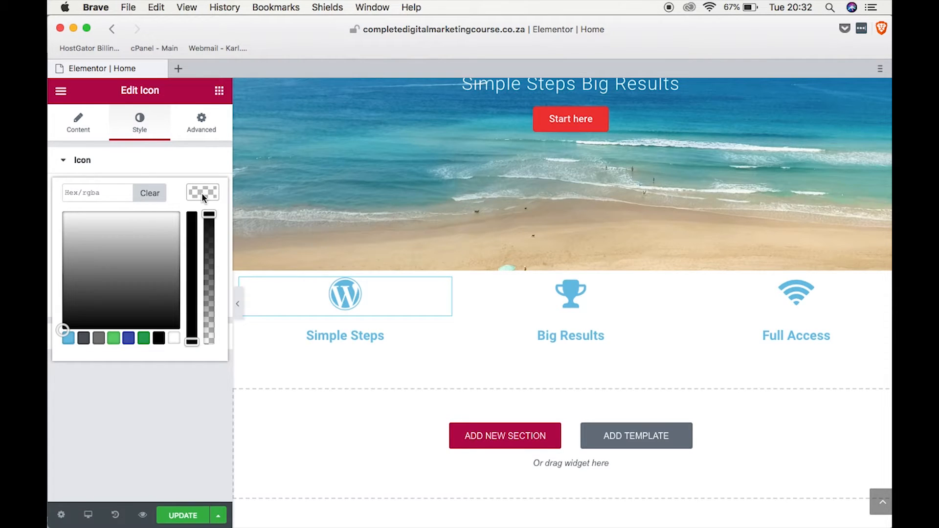
{"action": "left_click", "coordinate": [129, 338]}
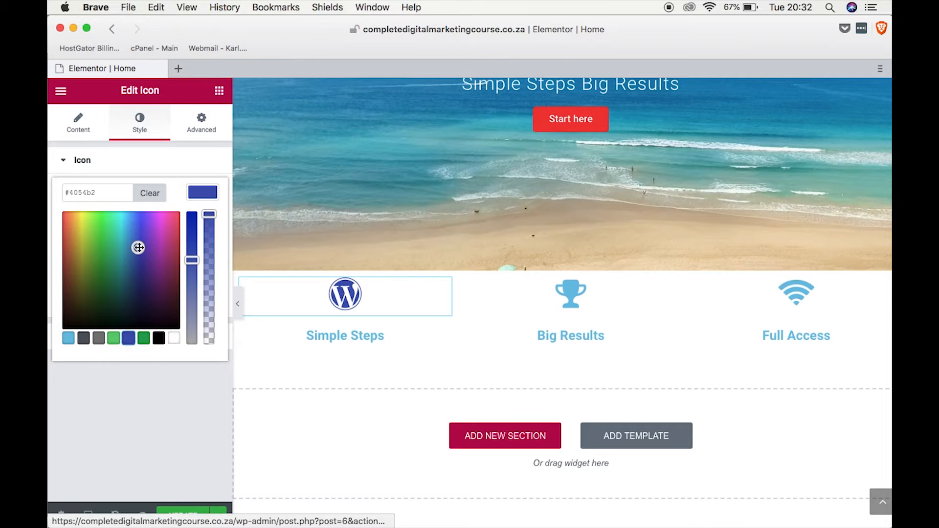
{"action": "left_click_drag", "start_coordinate": [138, 247], "coordinate": [136, 219]}
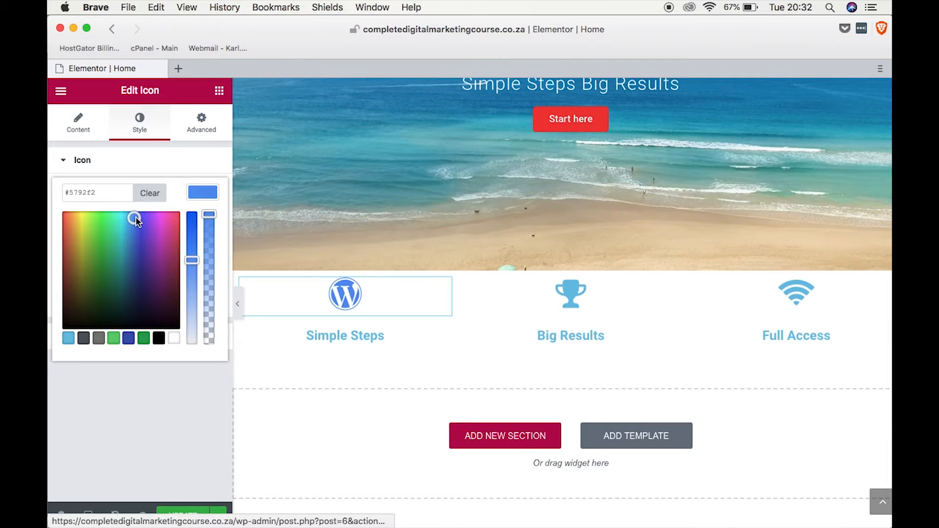
{"action": "left_click_drag", "start_coordinate": [189, 264], "coordinate": [192, 243]}
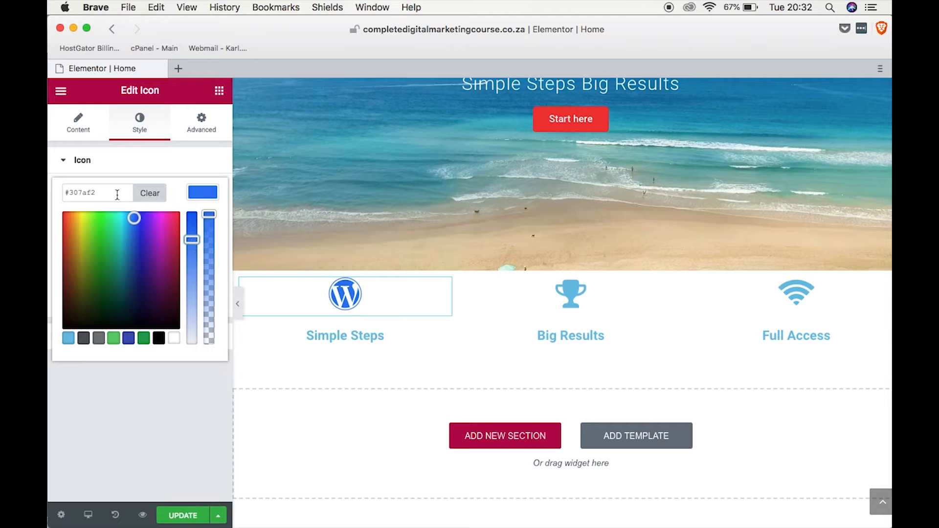
{"action": "double_click", "coordinate": [67, 193]}
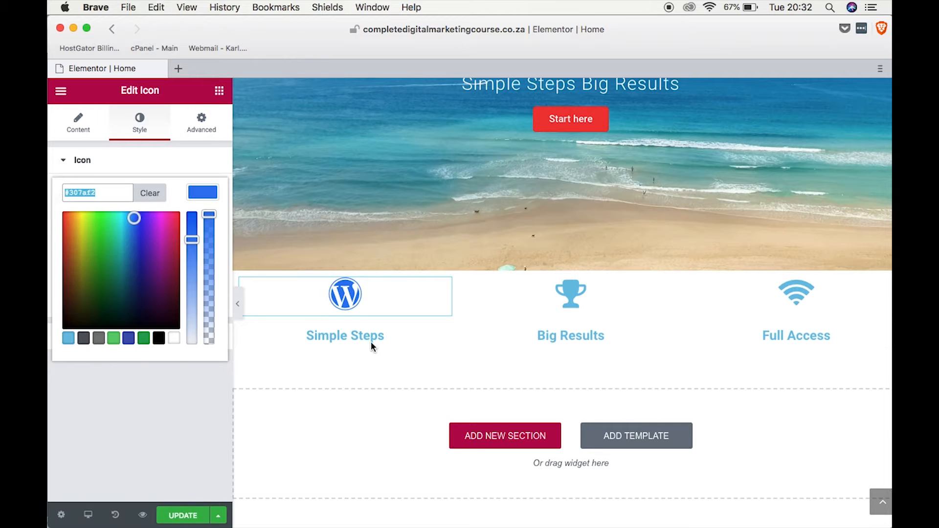
Apply the copied blue #307af2 as the text color of the "Simple Steps" heading.
{"action": "left_click", "coordinate": [387, 336]}
{"action": "left_click_drag", "start_coordinate": [386, 335], "coordinate": [305, 337]}
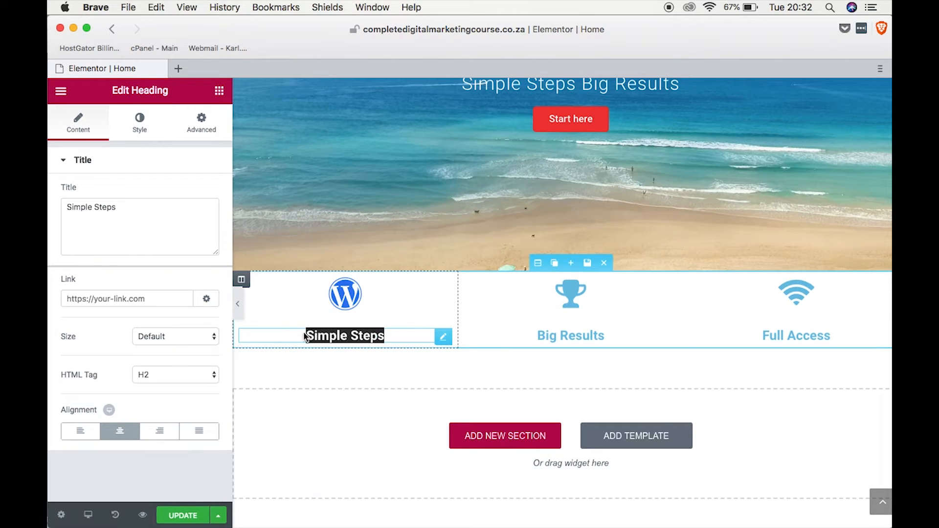
{"action": "left_click", "coordinate": [142, 130]}
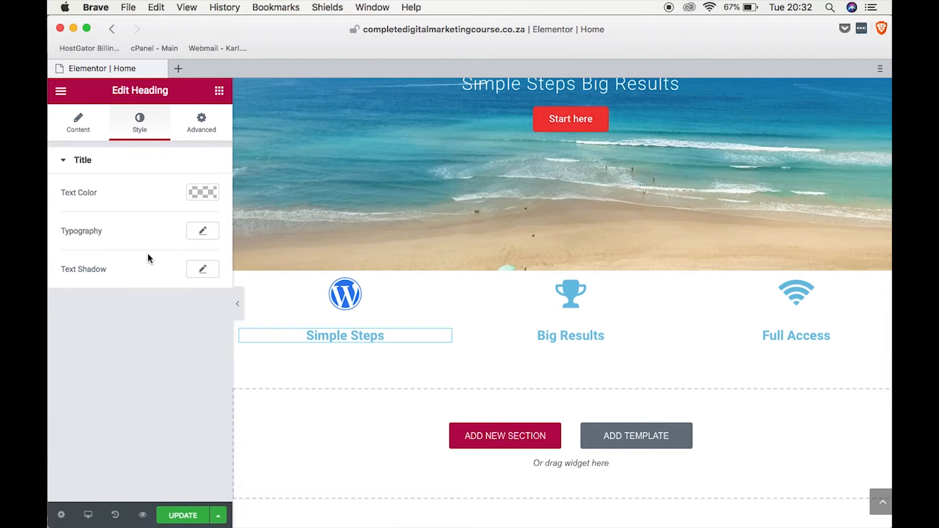
{"action": "left_click", "coordinate": [202, 195]}
{"action": "left_click", "coordinate": [111, 193]}
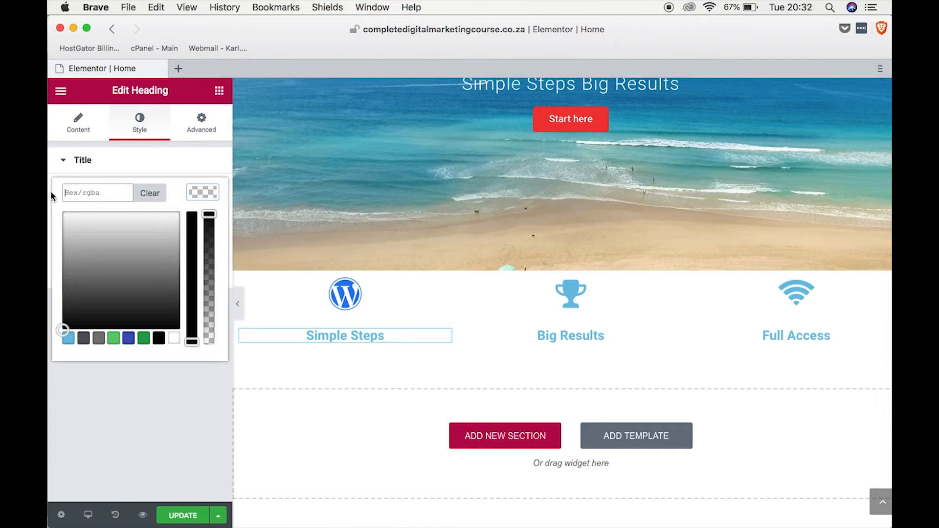
{"action": "type", "text": "#307af2"}
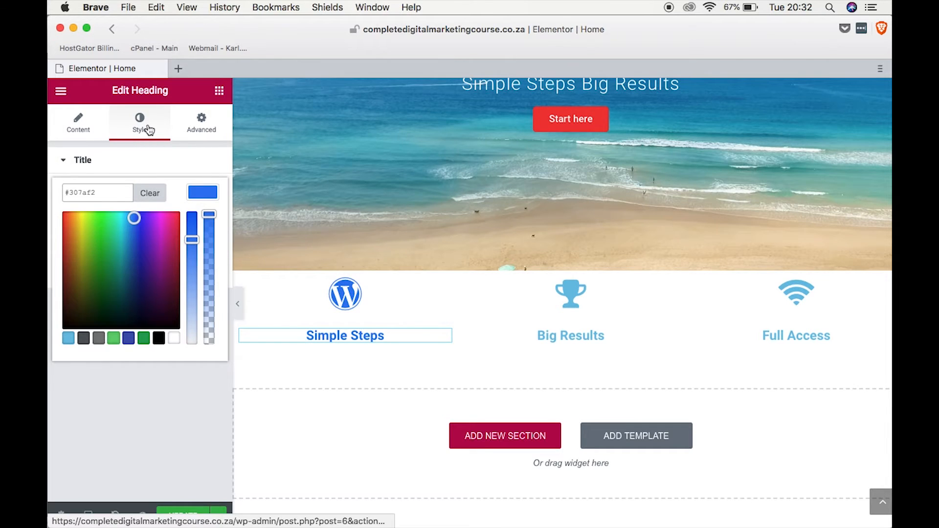
{"action": "left_click", "coordinate": [213, 127]}
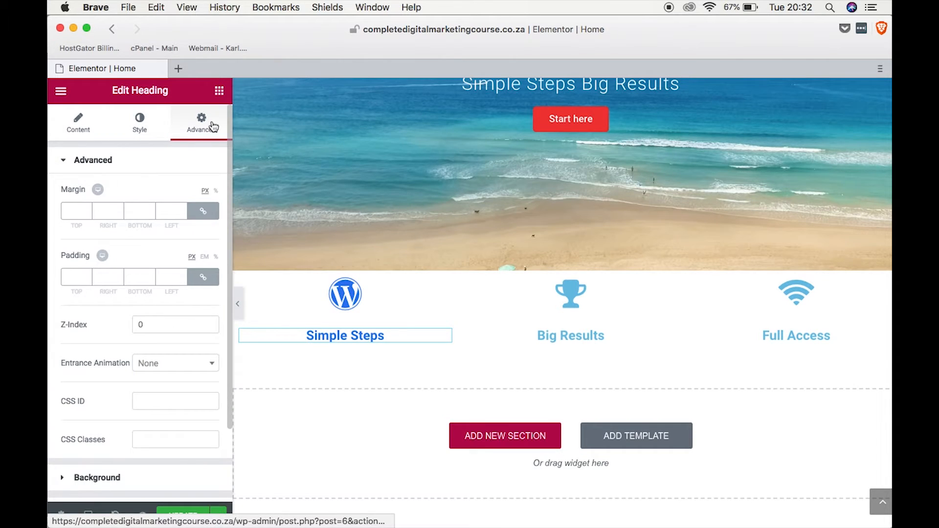
{"action": "left_click", "coordinate": [145, 127]}
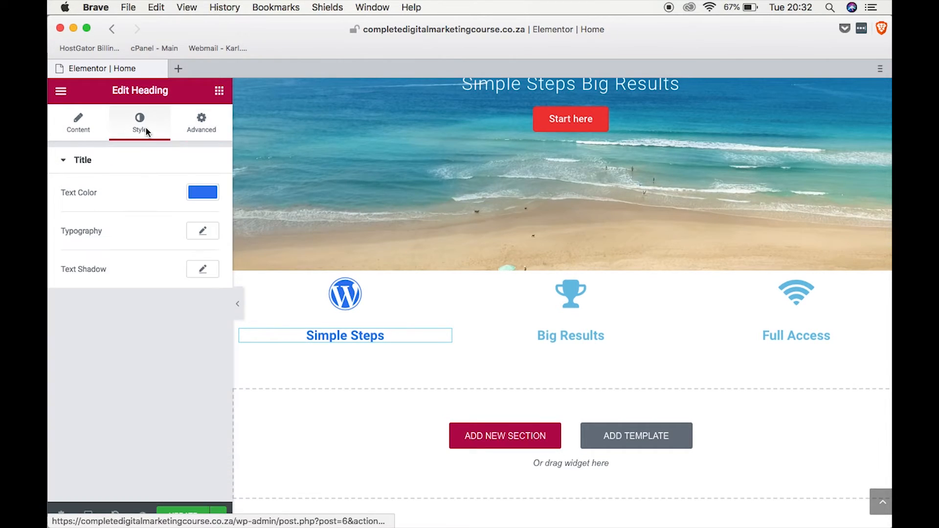
Set the "Simple Steps" heading's typography to the Roboto font family at a size of 30 px.
{"action": "left_click", "coordinate": [204, 232]}
{"action": "left_click", "coordinate": [200, 269]}
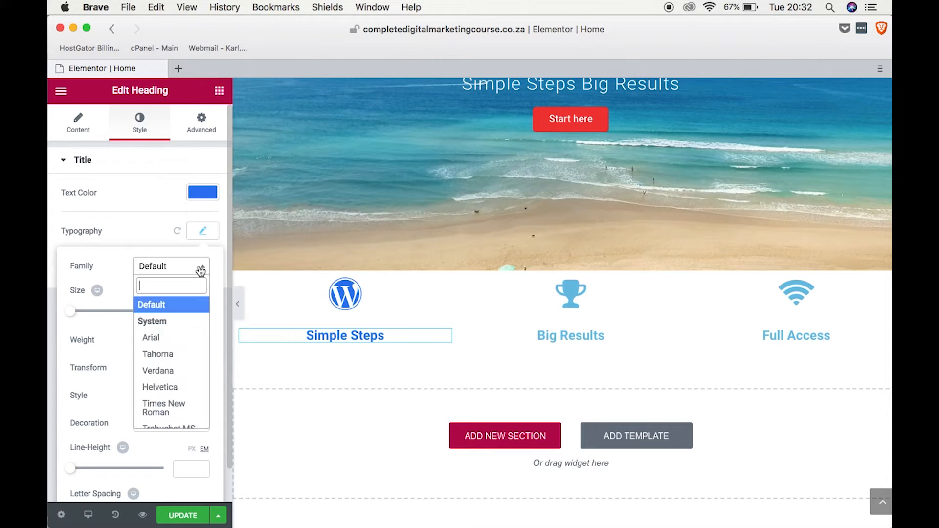
{"action": "type", "text": "robot"}
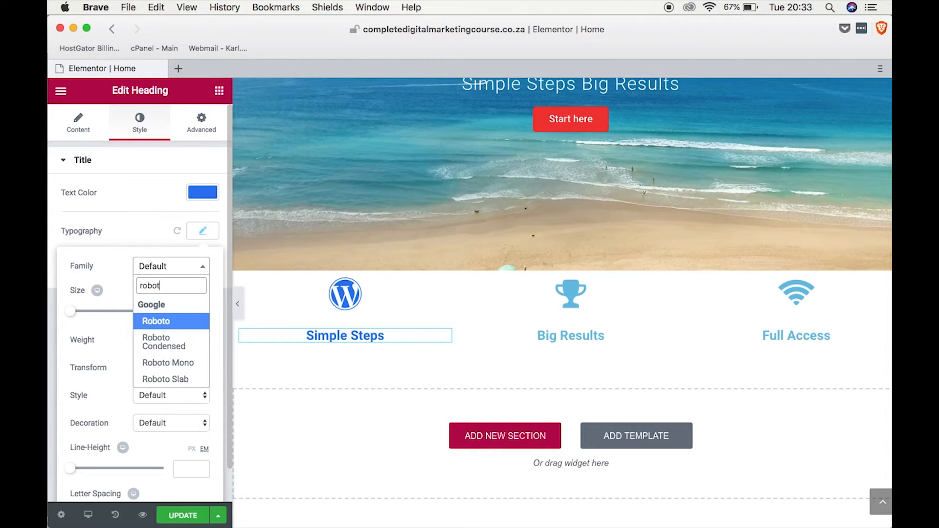
{"action": "left_click", "coordinate": [156, 322]}
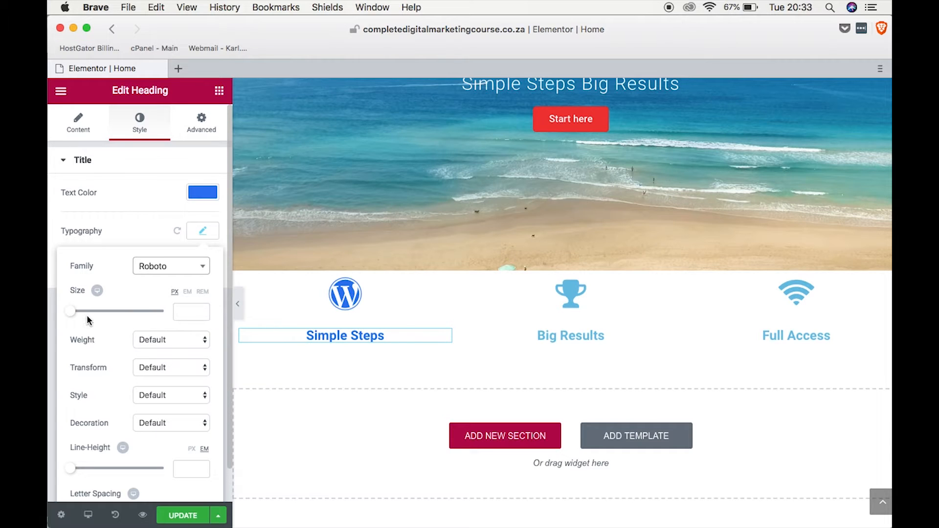
{"action": "left_click_drag", "start_coordinate": [71, 312], "coordinate": [86, 315]}
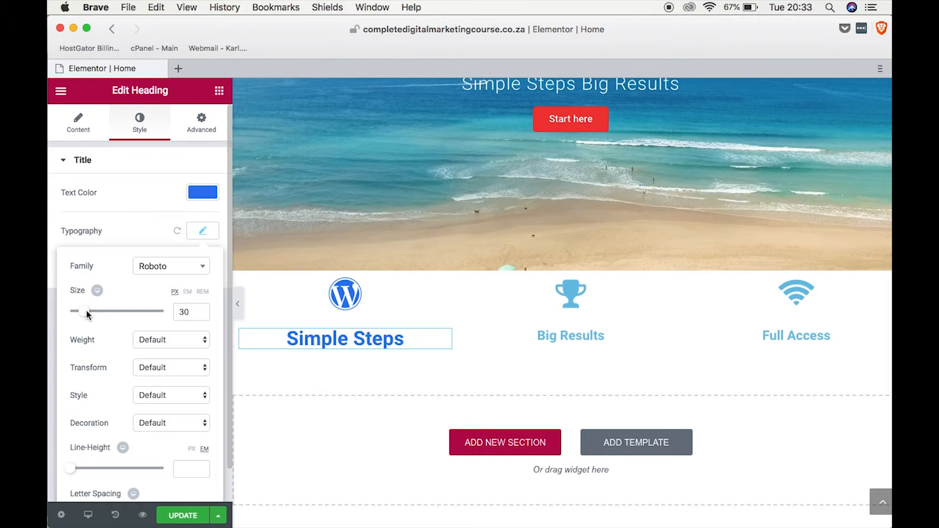
Set the font weight of the "Simple Steps" heading to 400.
{"action": "left_click", "coordinate": [160, 339]}
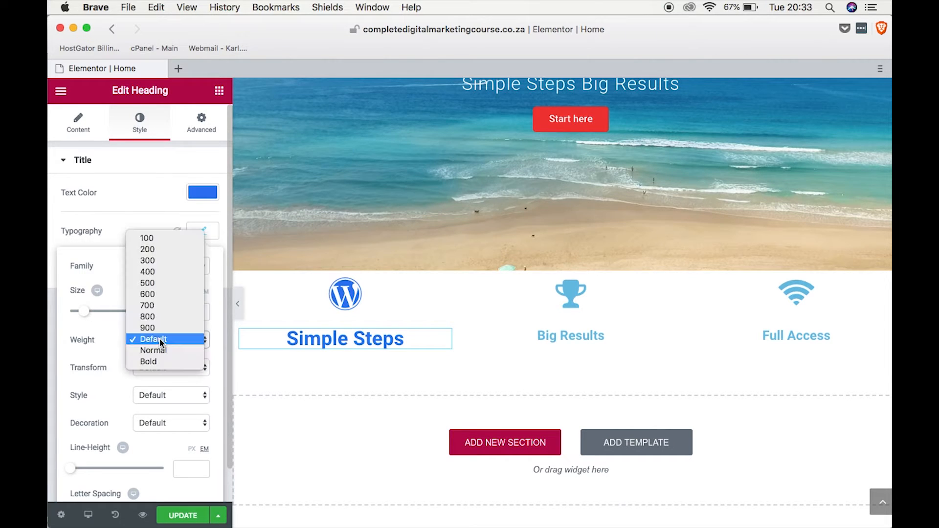
{"action": "left_click", "coordinate": [151, 262]}
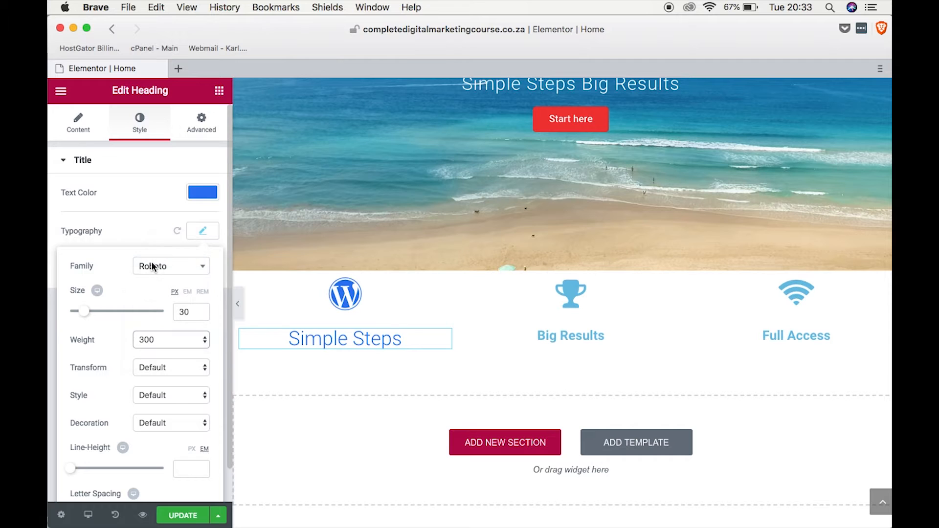
{"action": "left_click", "coordinate": [172, 343]}
{"action": "left_click", "coordinate": [163, 350]}
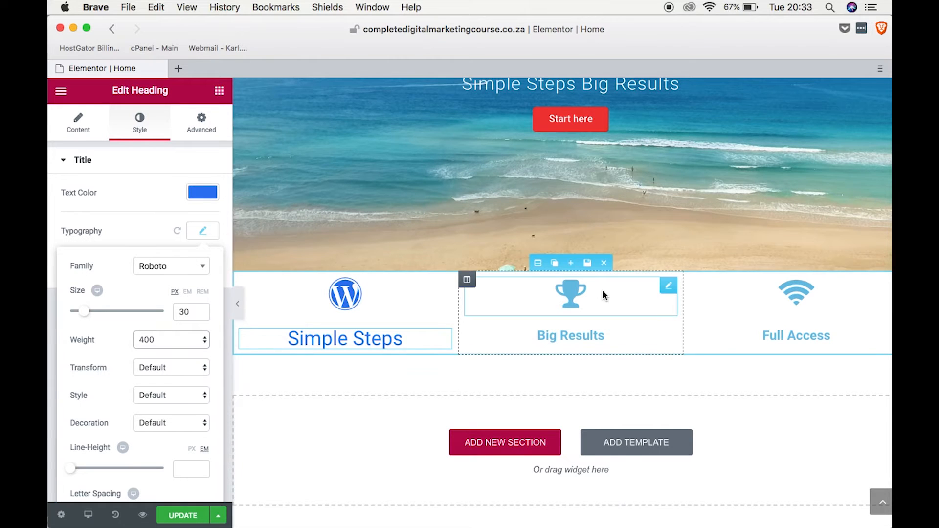
Set the trophy icon's primary color to the red #f72e2e and copy its hex code.
{"action": "left_click", "coordinate": [578, 296]}
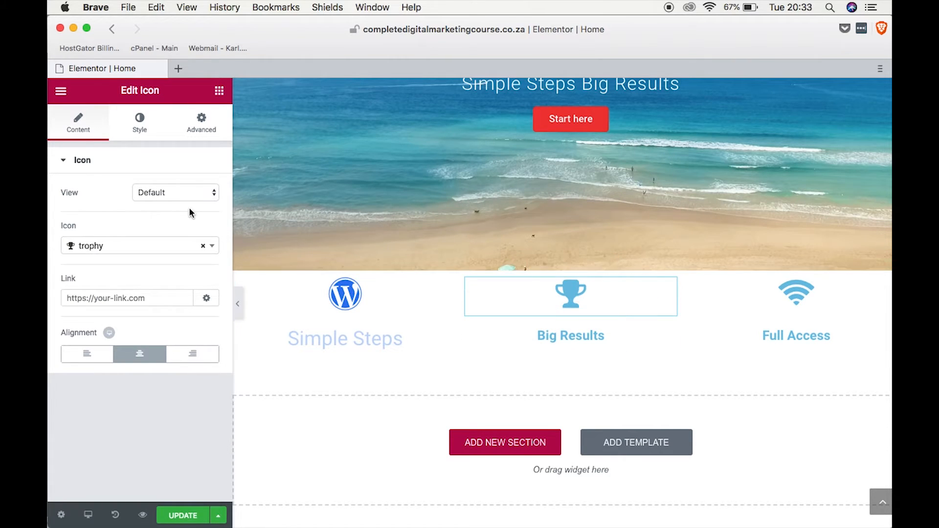
{"action": "left_click", "coordinate": [140, 122]}
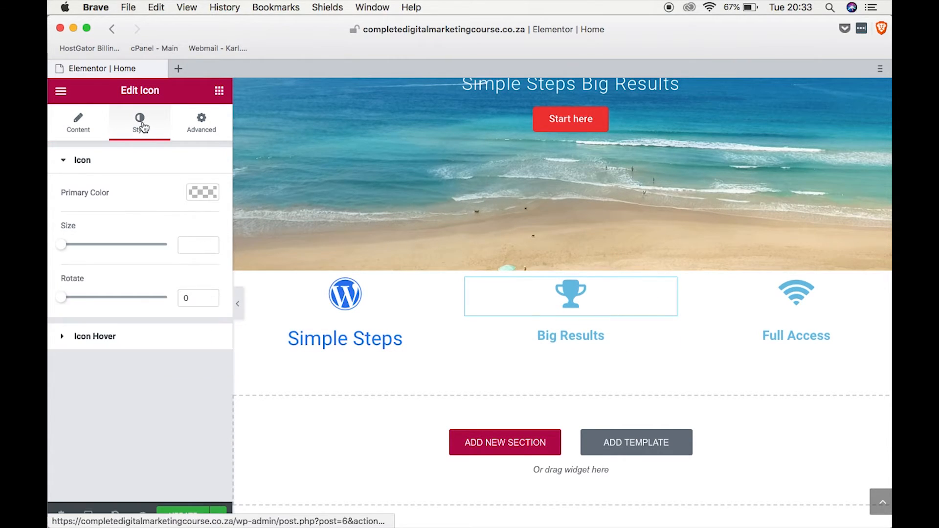
{"action": "left_click", "coordinate": [203, 193]}
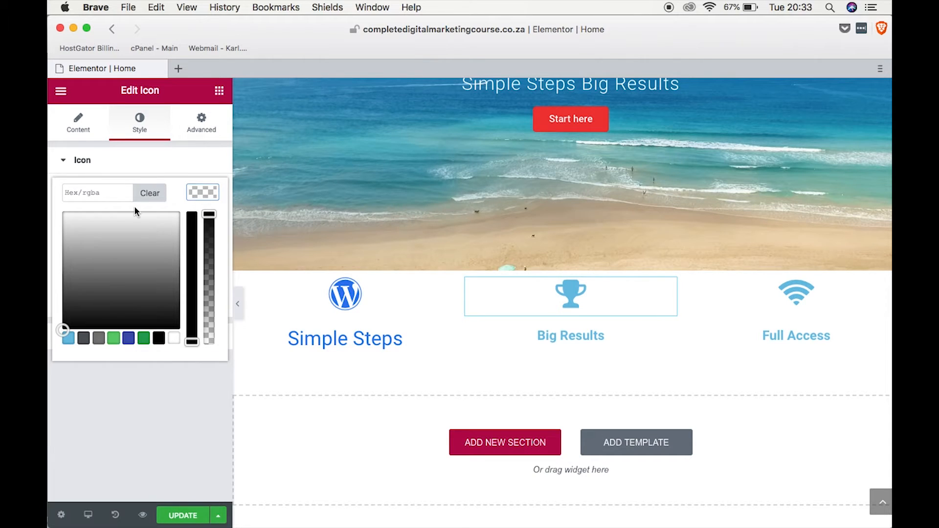
{"action": "left_click", "coordinate": [129, 339]}
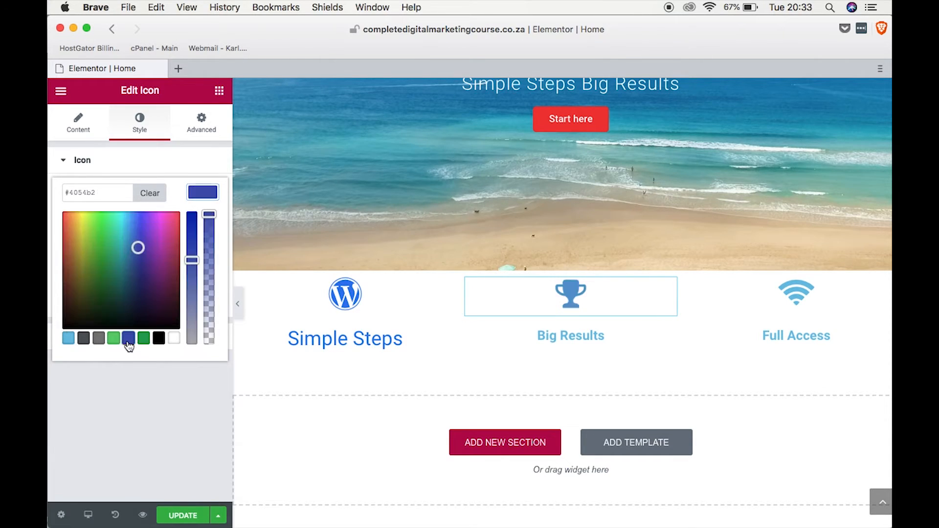
{"action": "left_click", "coordinate": [67, 230]}
{"action": "left_click_drag", "start_coordinate": [67, 230], "coordinate": [63, 215]}
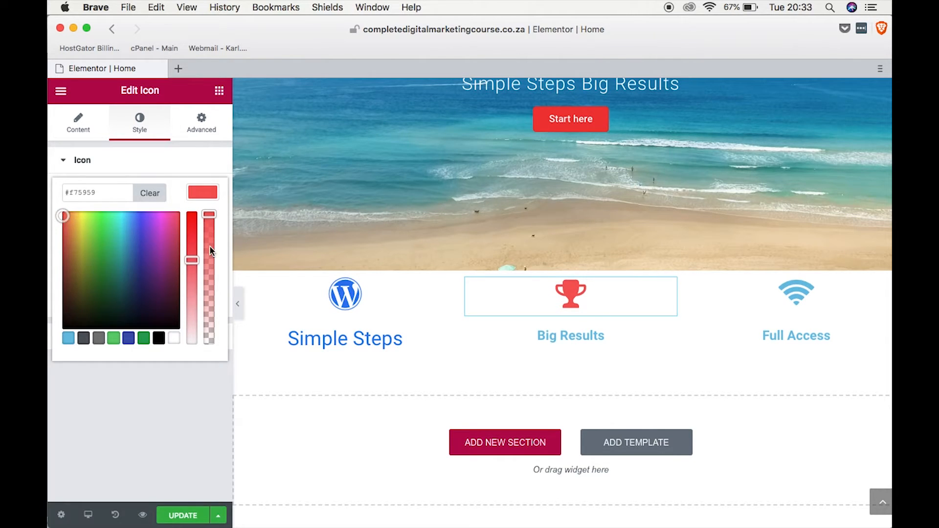
{"action": "left_click_drag", "start_coordinate": [194, 257], "coordinate": [193, 237]}
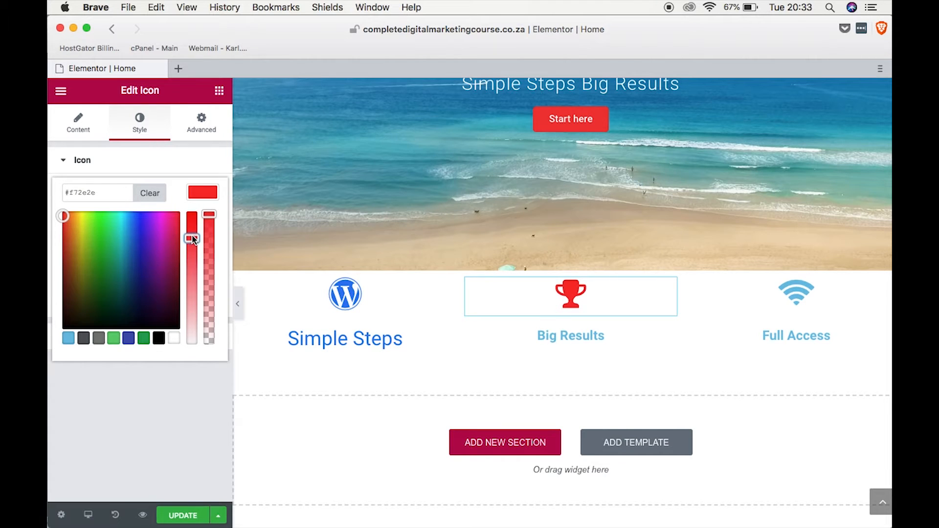
{"action": "left_click_drag", "start_coordinate": [106, 193], "coordinate": [48, 194]}
{"action": "key", "text": "super+c"}
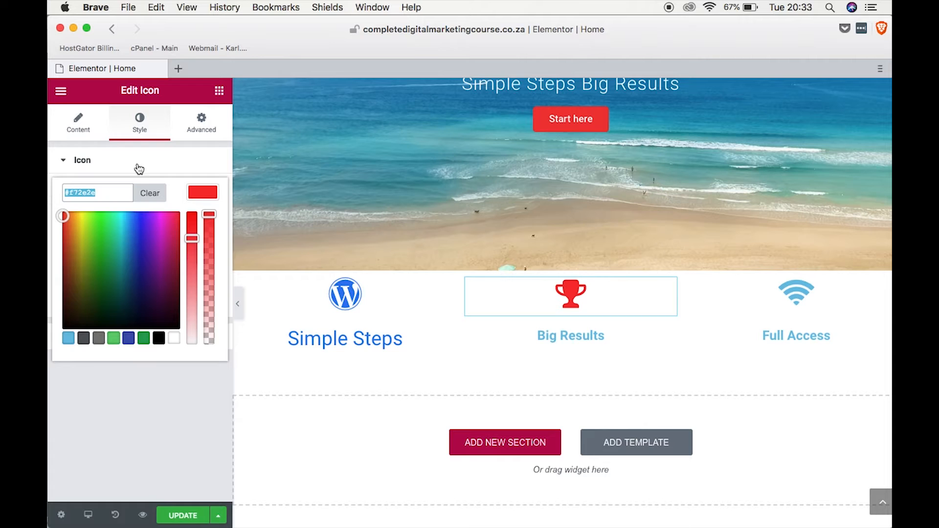
{"action": "left_click", "coordinate": [143, 131]}
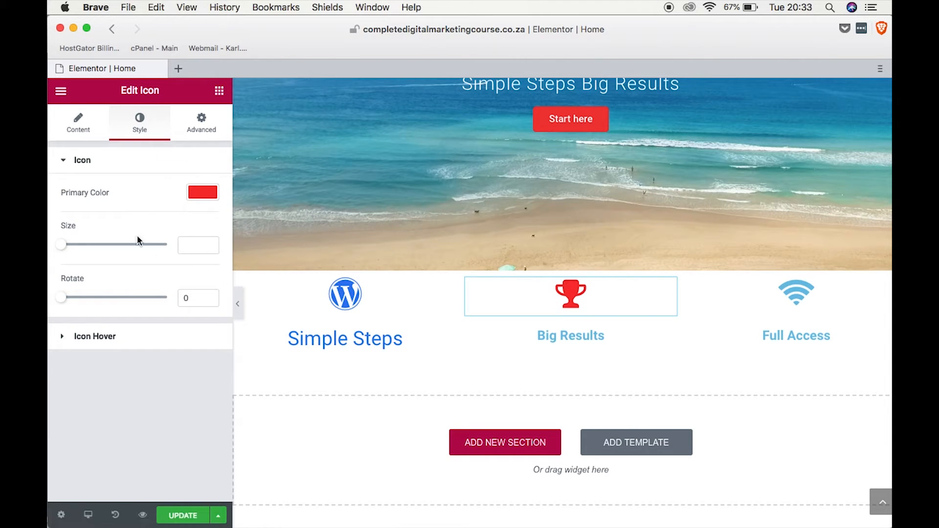
Apply the copied red #f72e2e as the text color of the "Big Results" heading.
{"action": "left_click", "coordinate": [579, 337]}
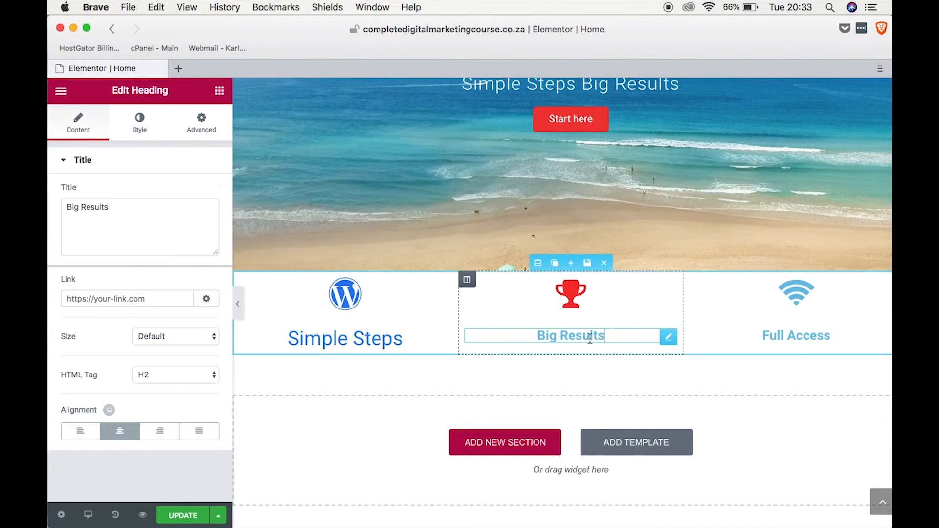
{"action": "left_click", "coordinate": [140, 125]}
{"action": "left_click", "coordinate": [194, 194]}
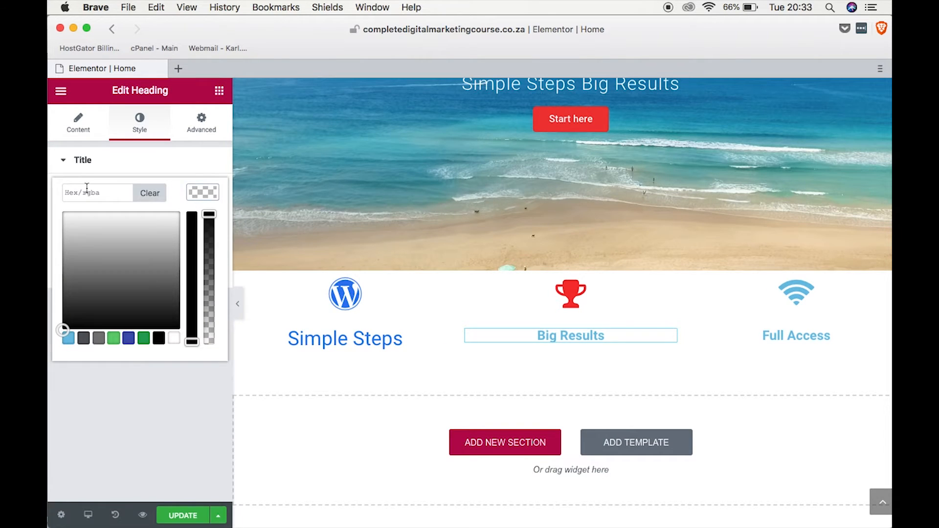
{"action": "left_click", "coordinate": [105, 192]}
{"action": "key", "text": "super+v"}
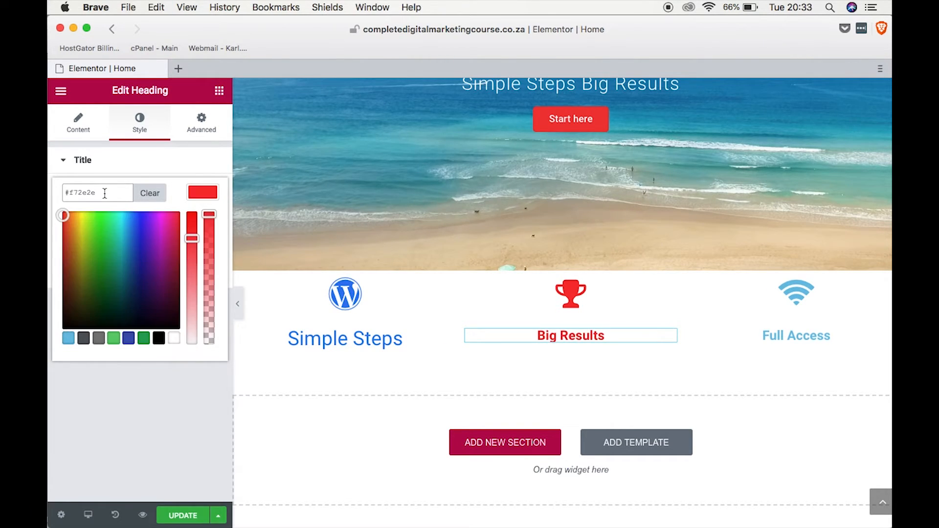
{"action": "left_click", "coordinate": [129, 168]}
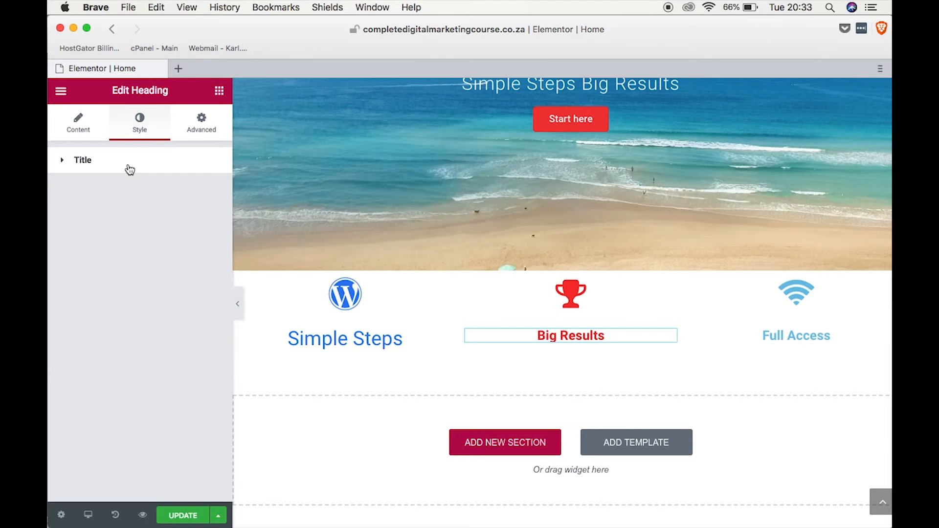
Set the "Big Results" heading's typography to the Roboto font family at a size of 30 px.
{"action": "left_click", "coordinate": [129, 169]}
{"action": "left_click", "coordinate": [202, 230]}
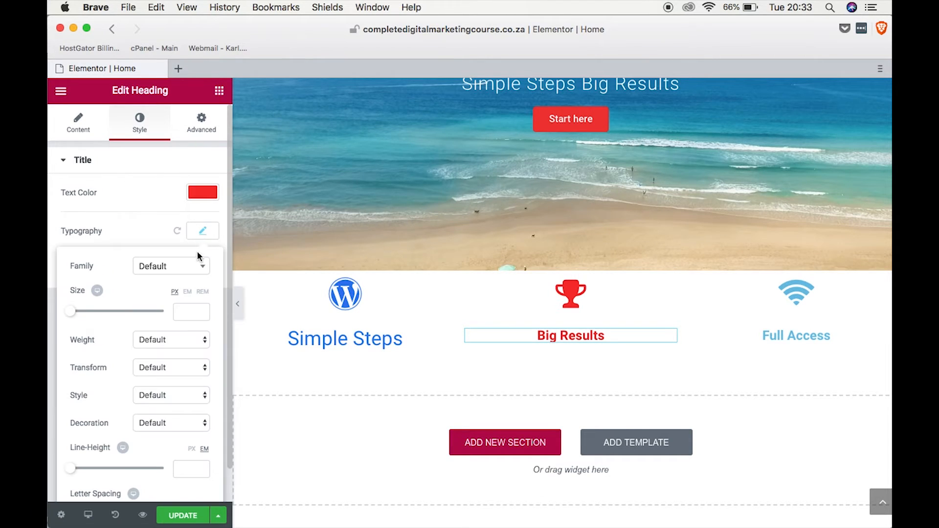
{"action": "left_click", "coordinate": [202, 268]}
{"action": "type", "text": "robo"}
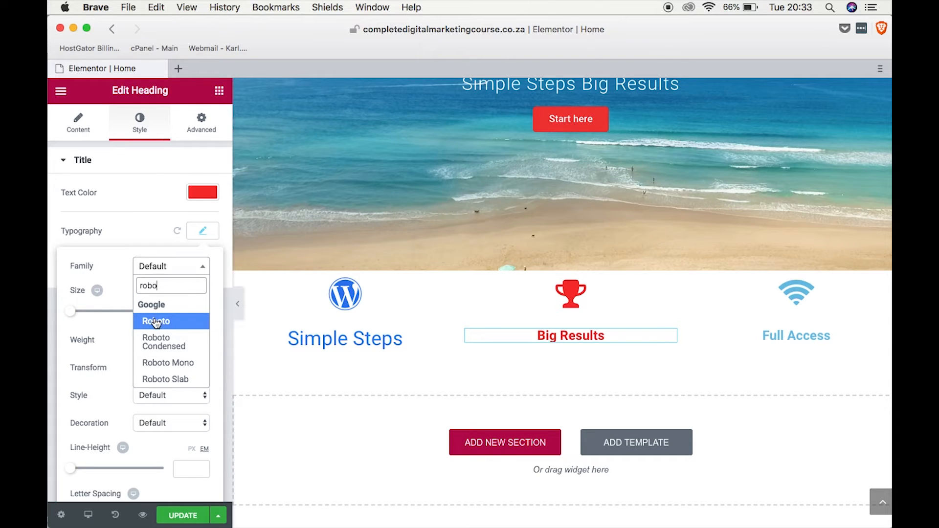
{"action": "left_click", "coordinate": [156, 322]}
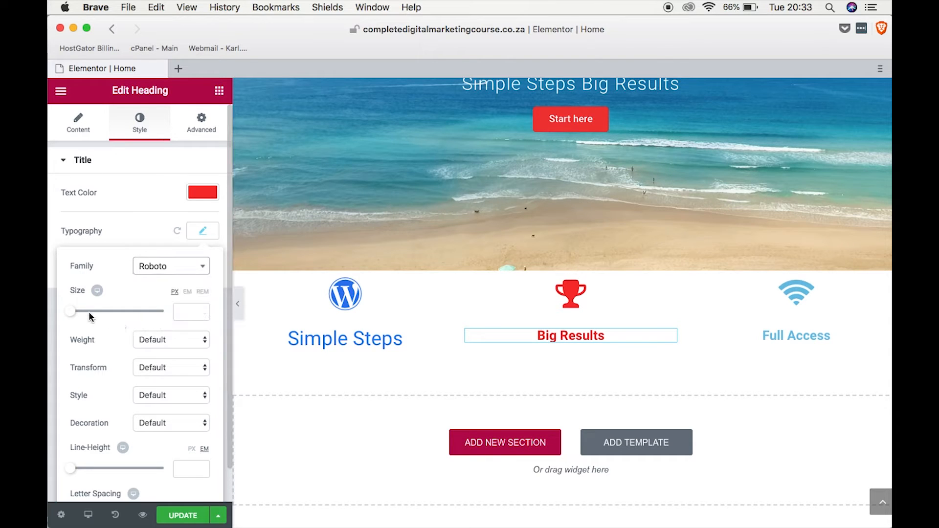
{"action": "left_click_drag", "start_coordinate": [71, 311], "coordinate": [86, 309]}
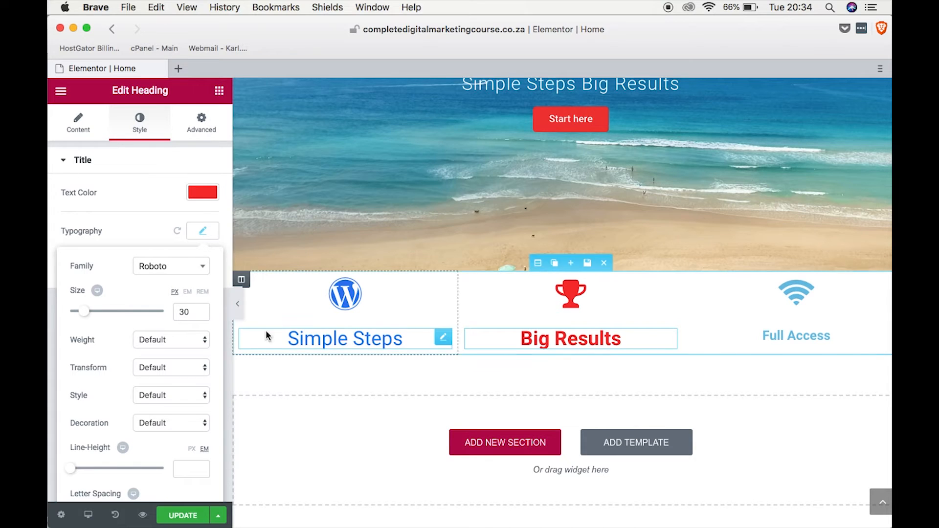
Set the Wi-Fi icon's primary color to the bright green #1fe223 and copy its hex code.
{"action": "left_click", "coordinate": [803, 293]}
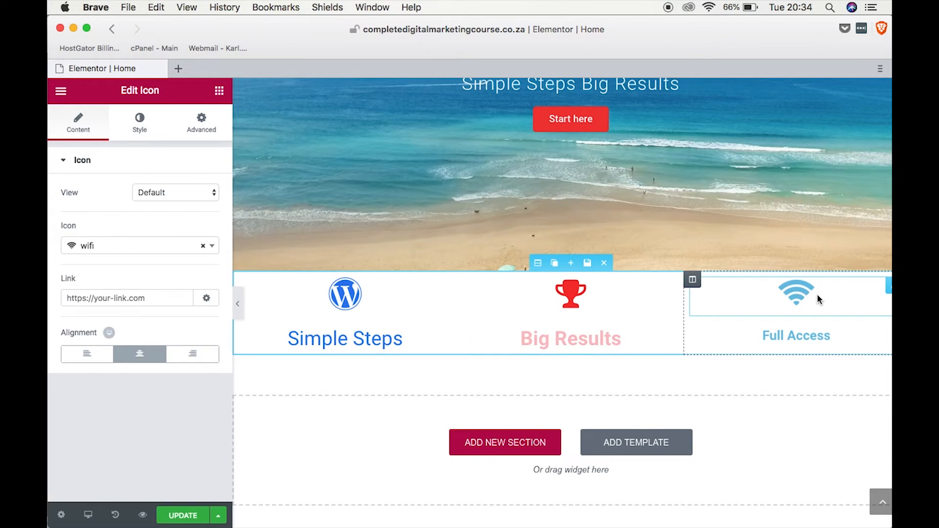
{"action": "left_click", "coordinate": [144, 124]}
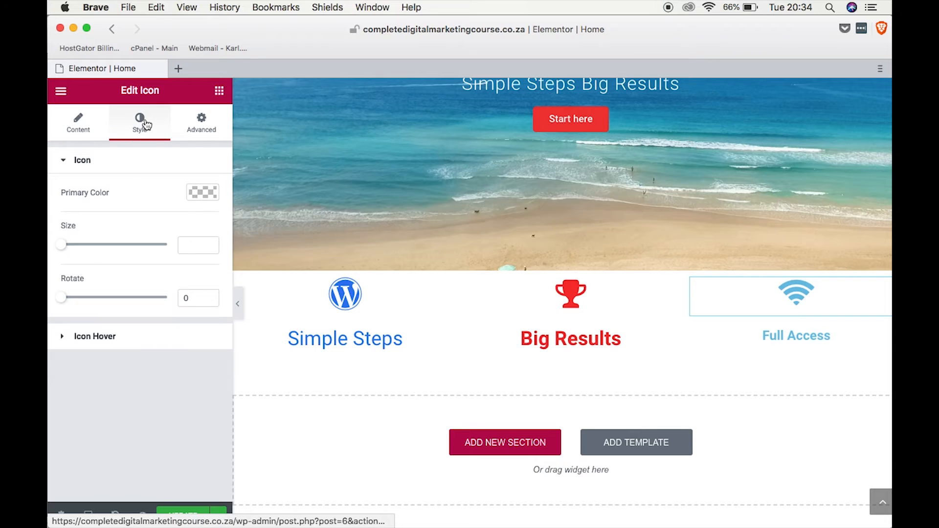
{"action": "left_click", "coordinate": [209, 198]}
{"action": "left_click", "coordinate": [141, 341]}
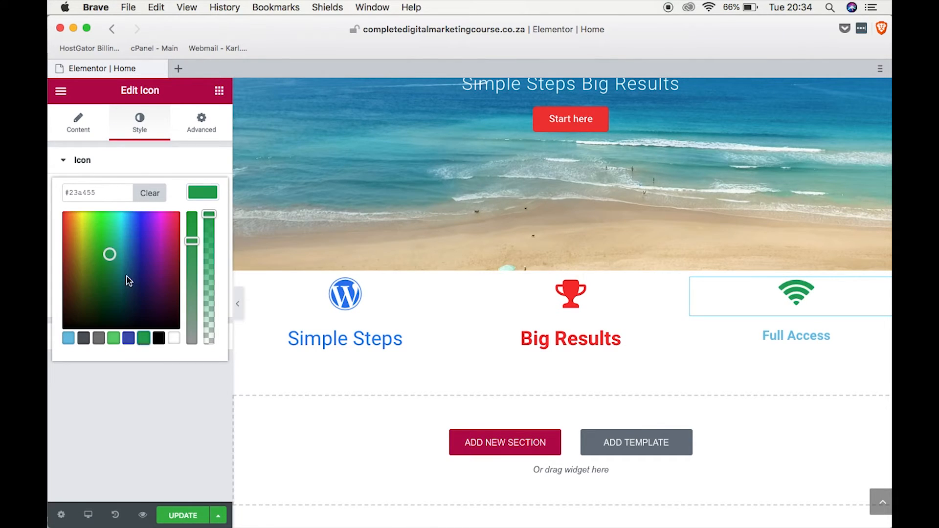
{"action": "mouse_move", "coordinate": [109, 251]}
{"action": "left_mouse_down"}
{"action": "mouse_move", "coordinate": [96, 245]}
{"action": "mouse_move", "coordinate": [103, 224]}
{"action": "left_mouse_up"}
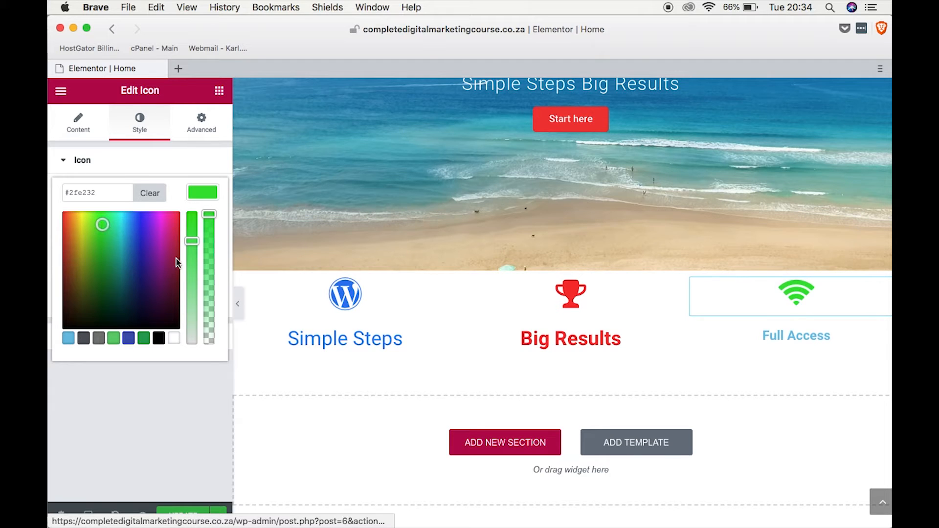
{"action": "left_click_drag", "start_coordinate": [193, 242], "coordinate": [192, 234]}
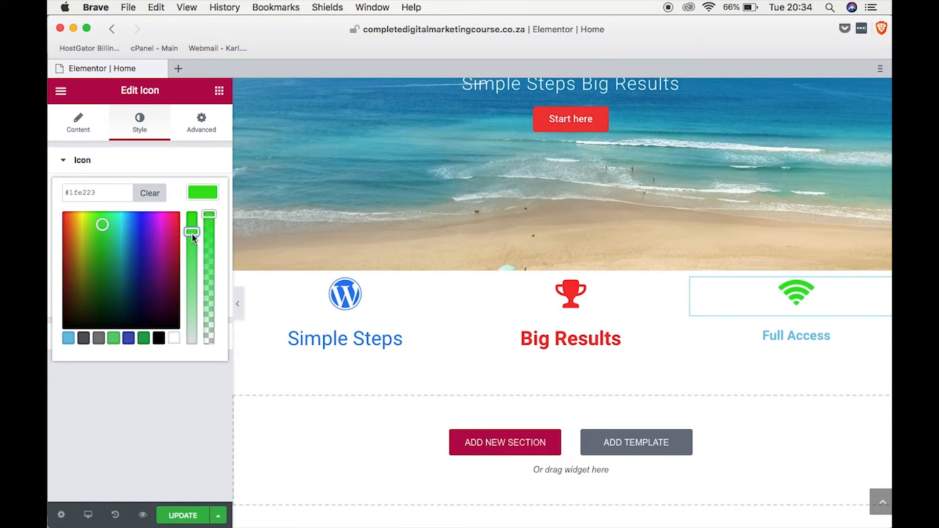
{"action": "left_click", "coordinate": [106, 193]}
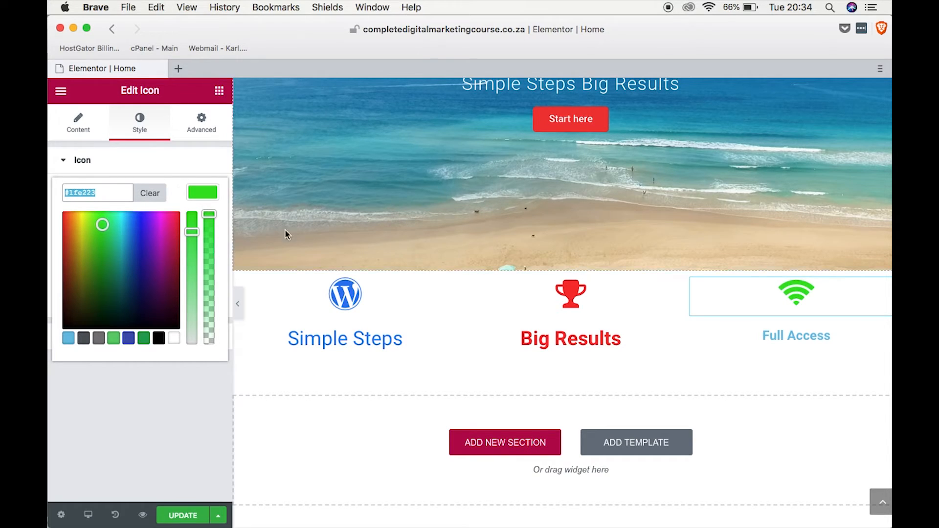
Apply the copied green #1fe223 as the text color of the "Full Access" heading.
{"action": "left_click", "coordinate": [782, 338]}
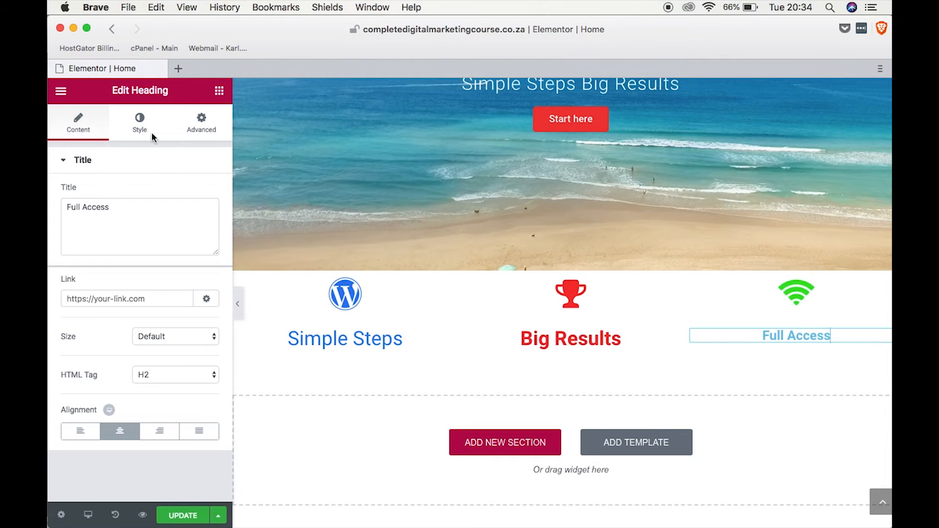
{"action": "left_click", "coordinate": [153, 137]}
{"action": "left_click", "coordinate": [205, 195]}
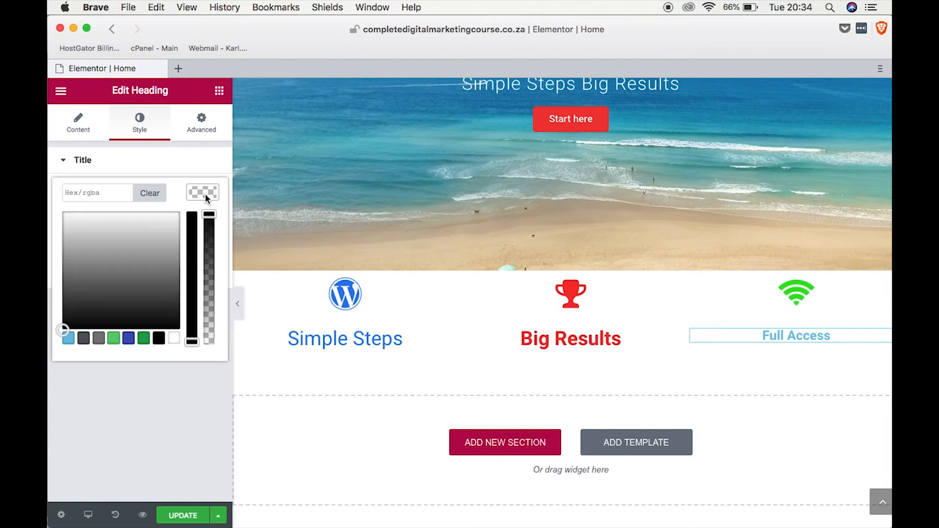
{"action": "left_click", "coordinate": [99, 198]}
{"action": "type", "text": "#1fe223"}
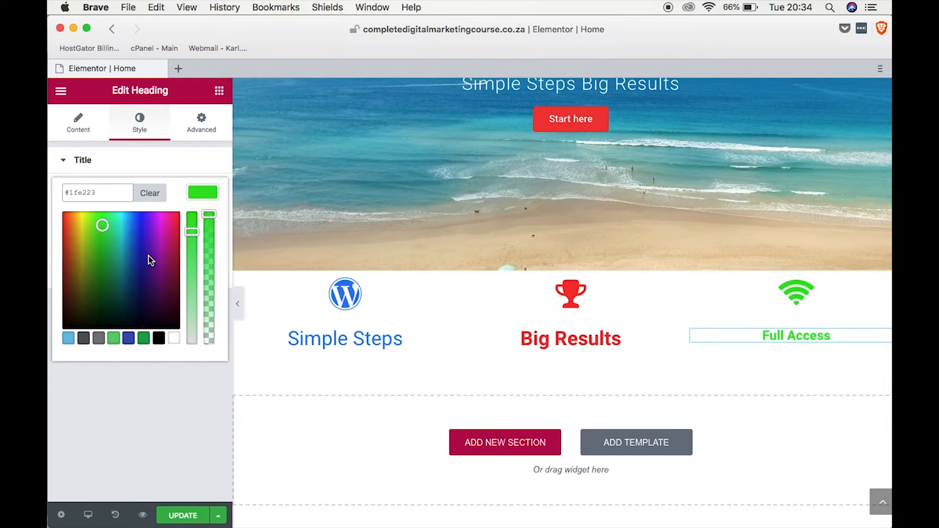
{"action": "left_click", "coordinate": [76, 168]}
{"action": "left_click", "coordinate": [76, 168]}
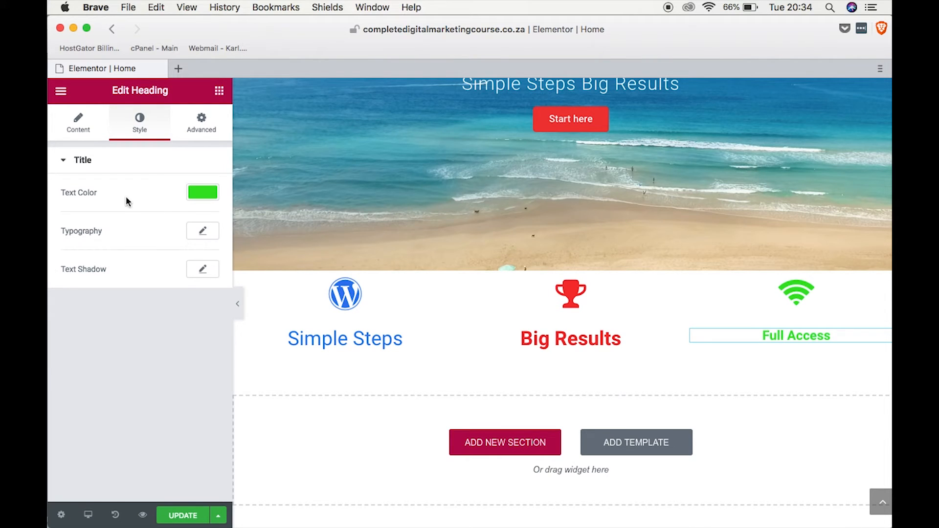
Set the "Full Access" heading's typography to the Roboto font family at a size of 30 px.
{"action": "left_click", "coordinate": [202, 231]}
{"action": "left_click", "coordinate": [208, 274]}
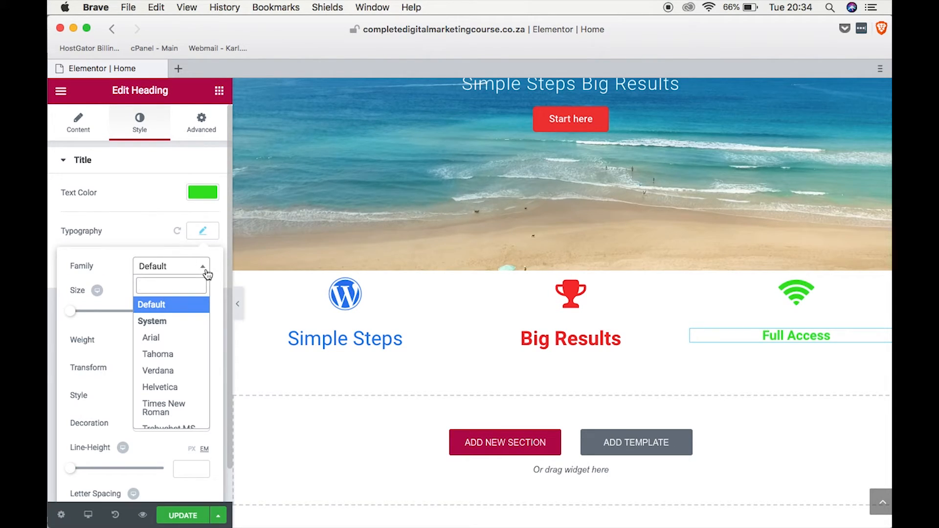
{"action": "type", "text": "robot"}
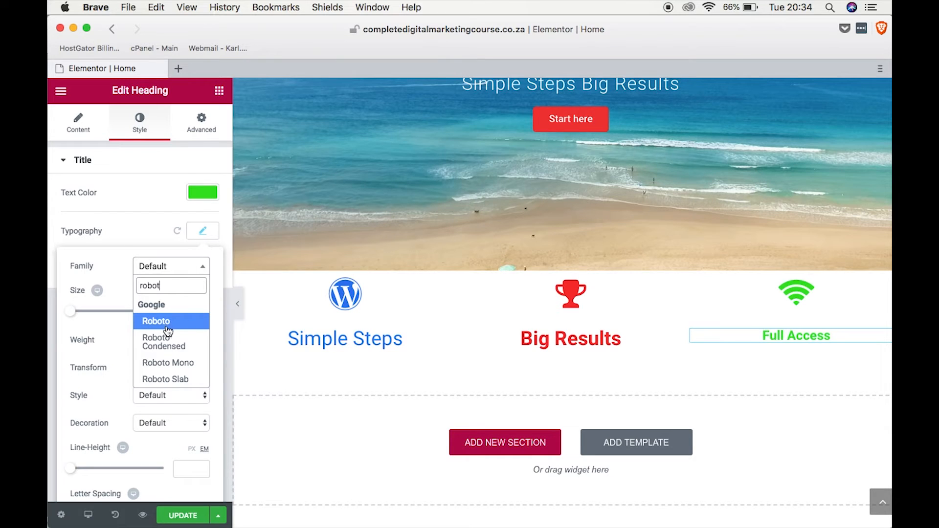
{"action": "left_click", "coordinate": [166, 323]}
{"action": "left_click_drag", "start_coordinate": [74, 315], "coordinate": [86, 309]}
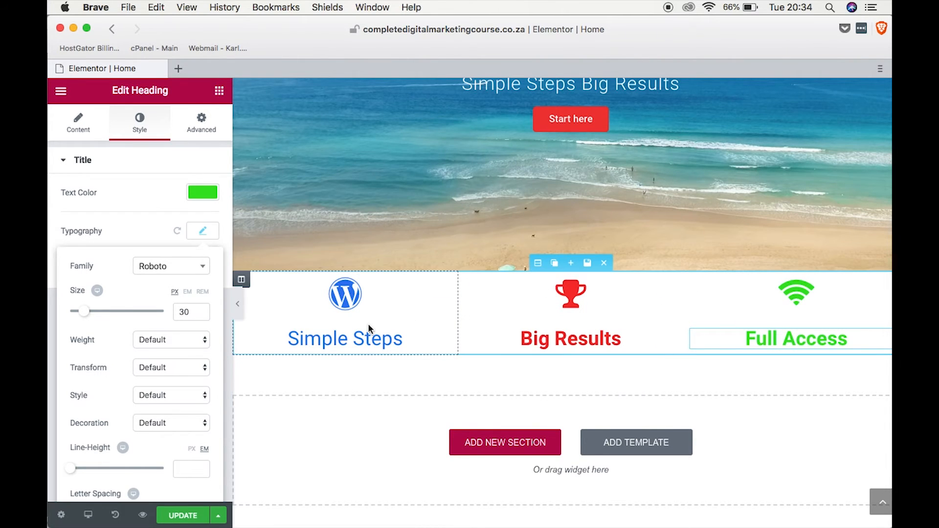
{"action": "left_click", "coordinate": [202, 231]}
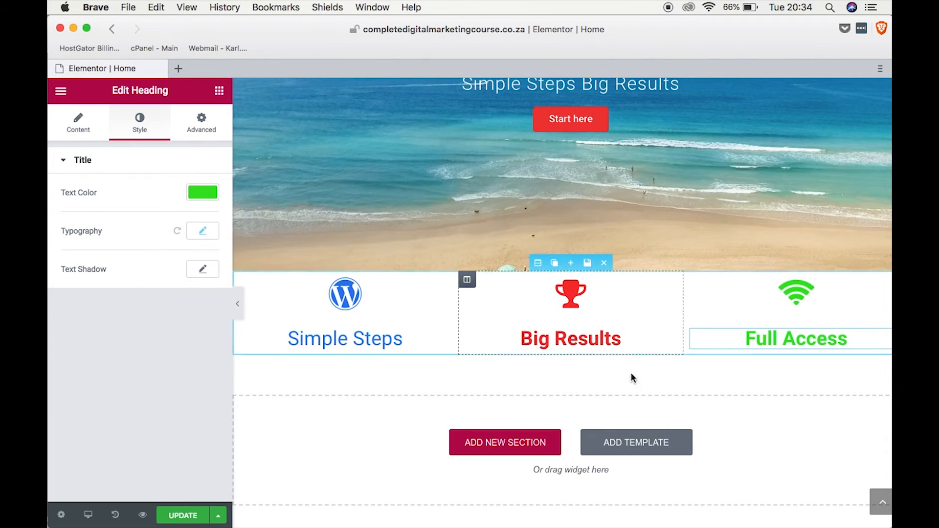
Set the top and bottom margins of the three-column icon section to 50 px.
{"action": "left_click", "coordinate": [206, 120]}
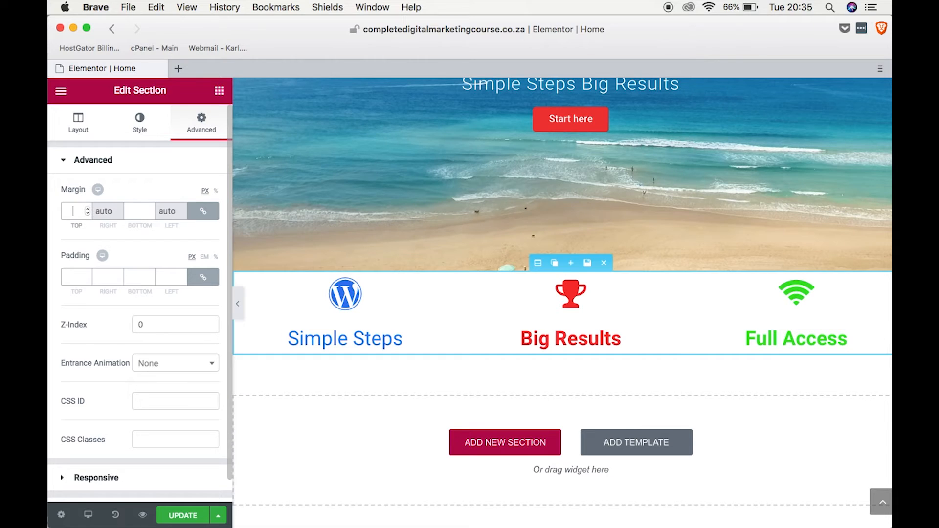
{"action": "type", "text": "50"}
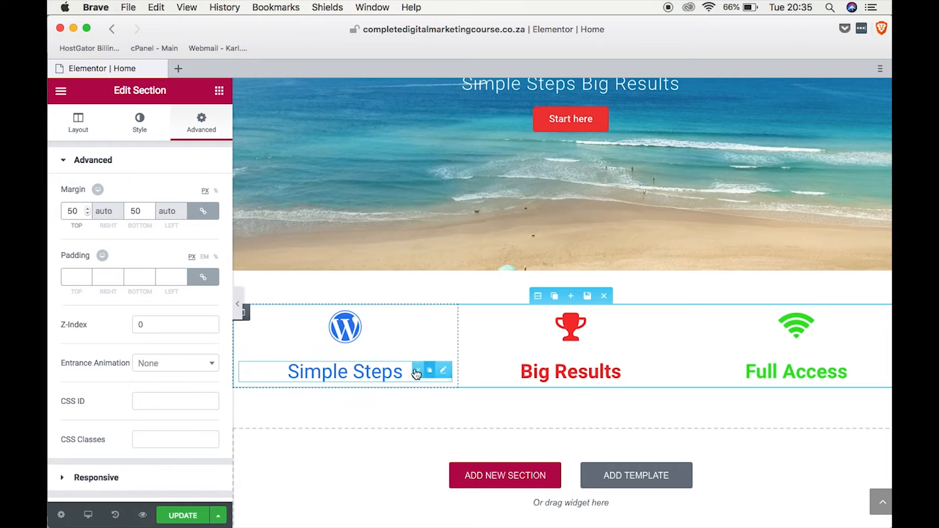
Unlink the WordPress icon's margin values and set only its bottom margin to 50 px.
{"action": "left_click", "coordinate": [375, 333]}
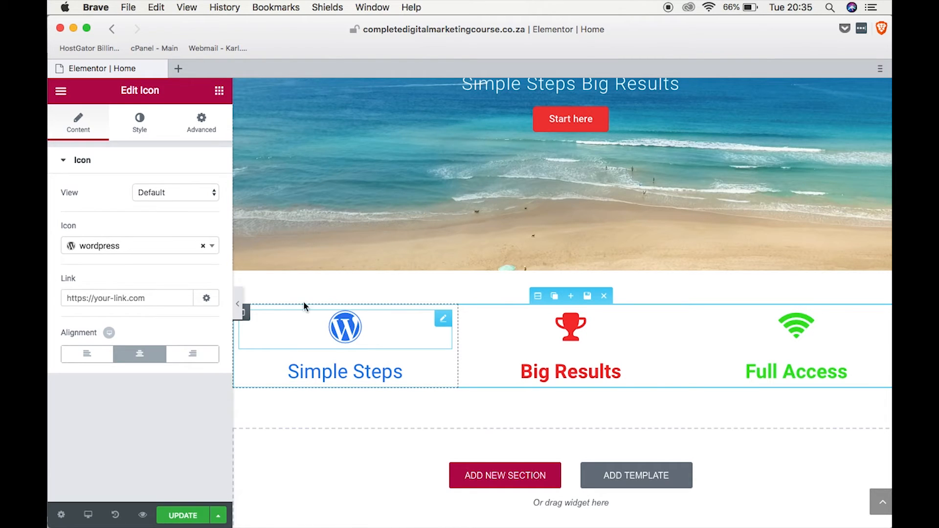
{"action": "left_click", "coordinate": [201, 123]}
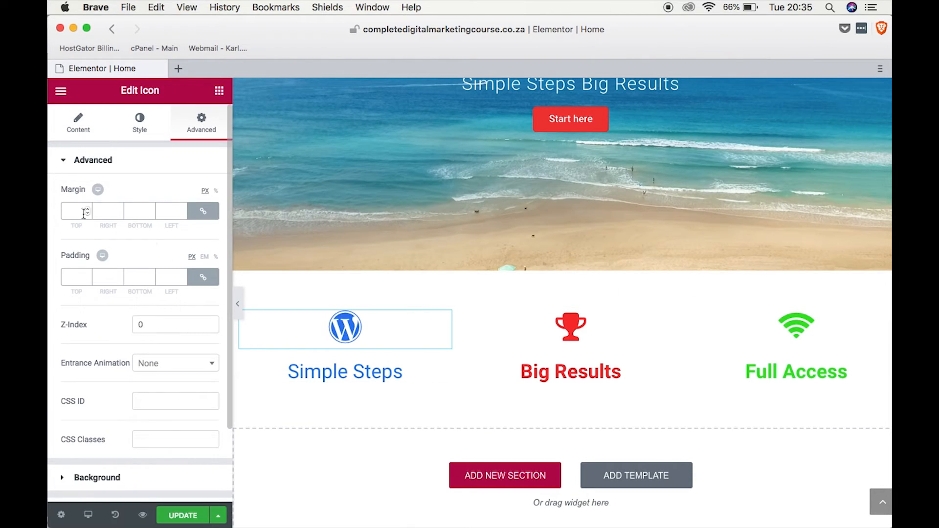
{"action": "left_click", "coordinate": [203, 212]}
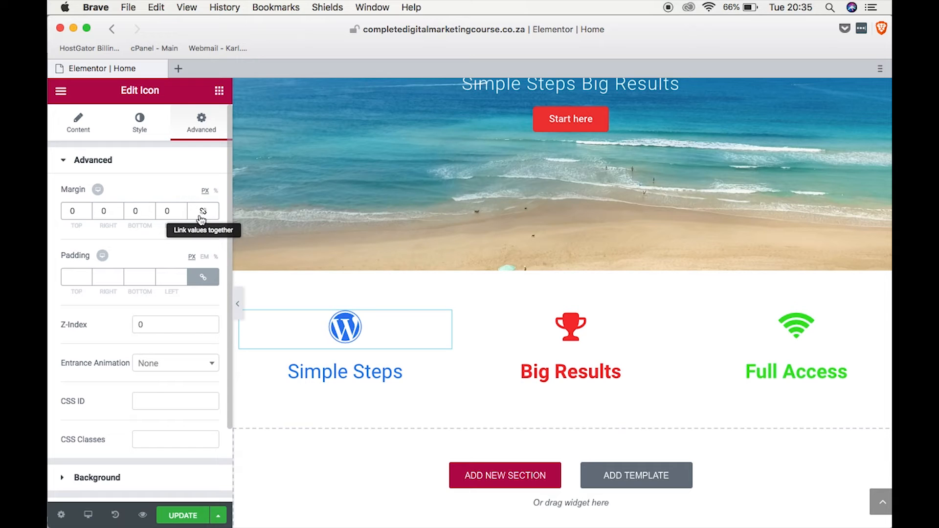
{"action": "left_click", "coordinate": [140, 211]}
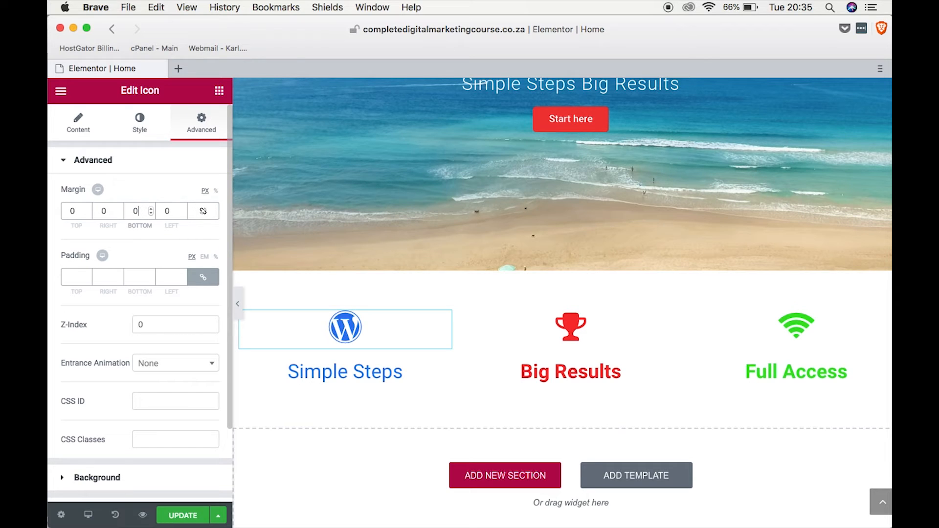
{"action": "type", "text": "50"}
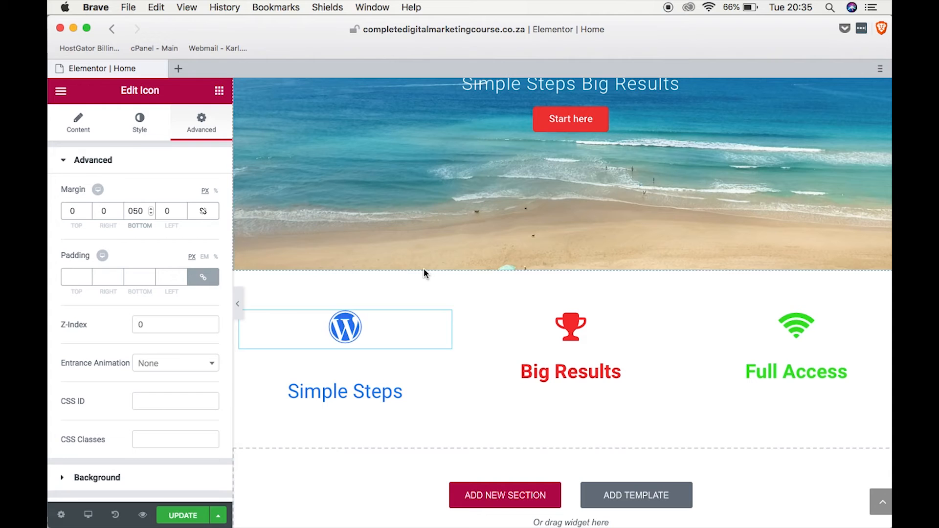
Unlink the trophy icon's margin values and set only its bottom margin to 50 px.
{"action": "left_click", "coordinate": [589, 327]}
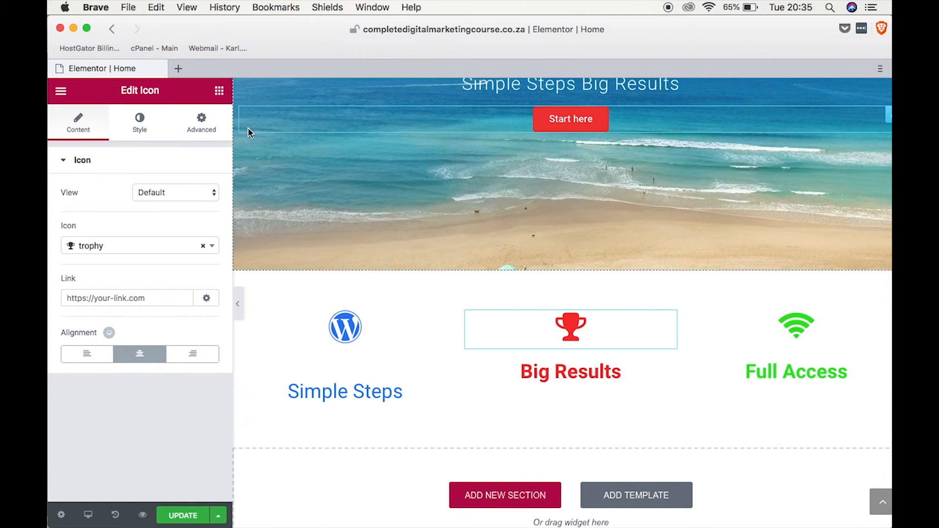
{"action": "left_click", "coordinate": [202, 122]}
{"action": "left_click", "coordinate": [201, 214]}
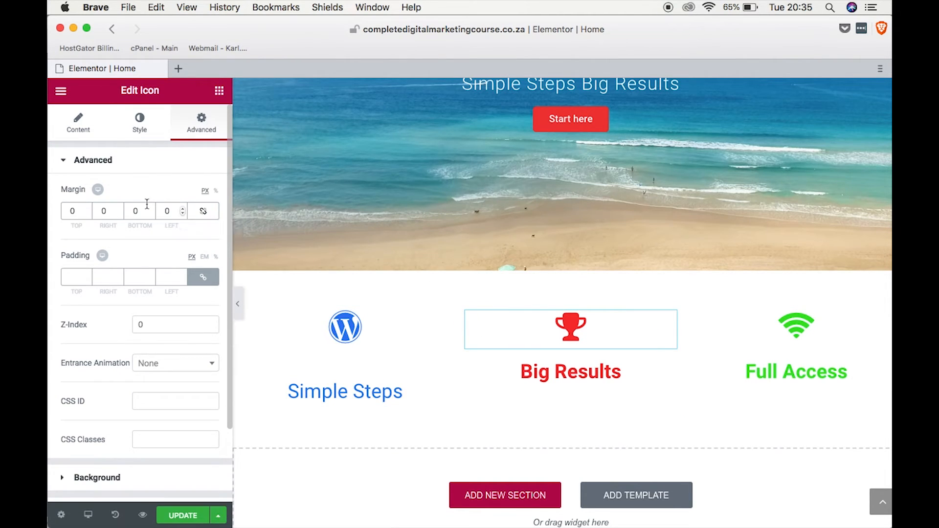
{"action": "left_click", "coordinate": [141, 210]}
{"action": "type", "text": "50"}
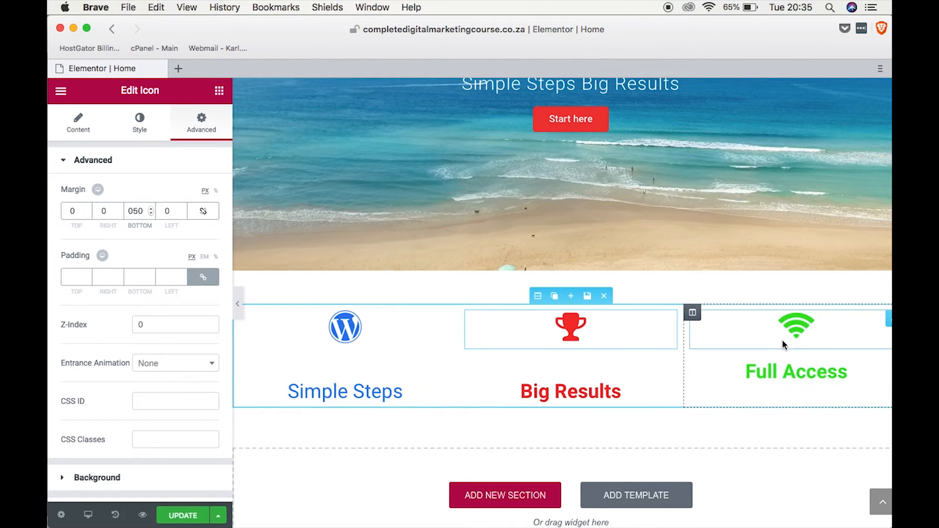
Unlink the Wi-Fi icon's margin values and set only its bottom margin to 50 px.
{"action": "left_click", "coordinate": [803, 328]}
{"action": "left_click", "coordinate": [198, 129]}
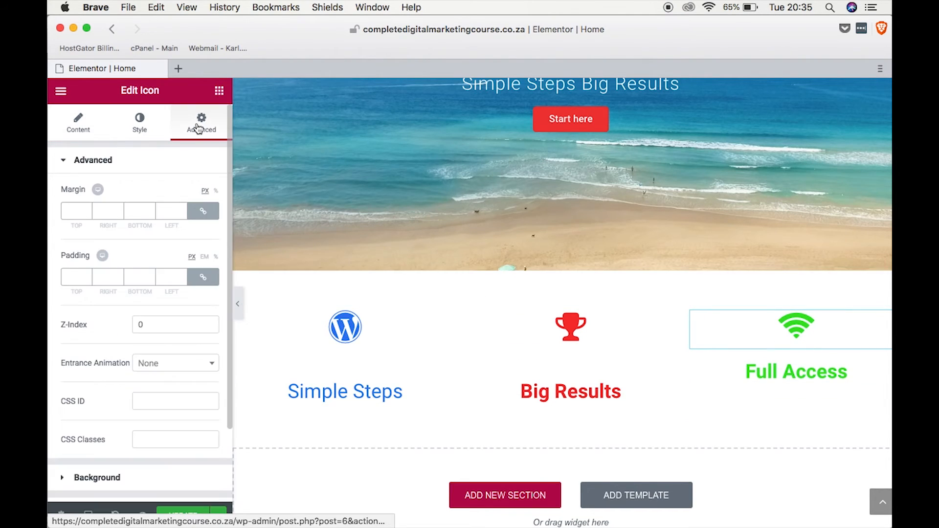
{"action": "left_click", "coordinate": [145, 210]}
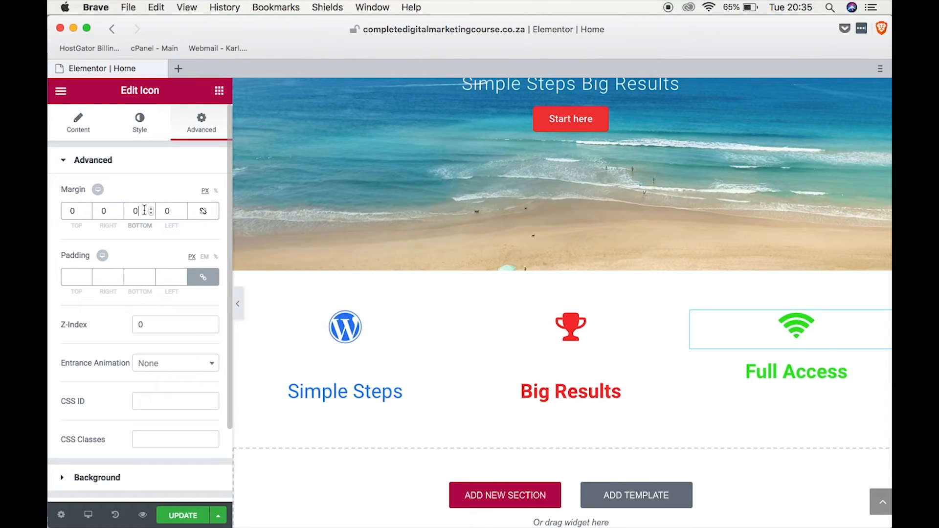
{"action": "type", "text": "50"}
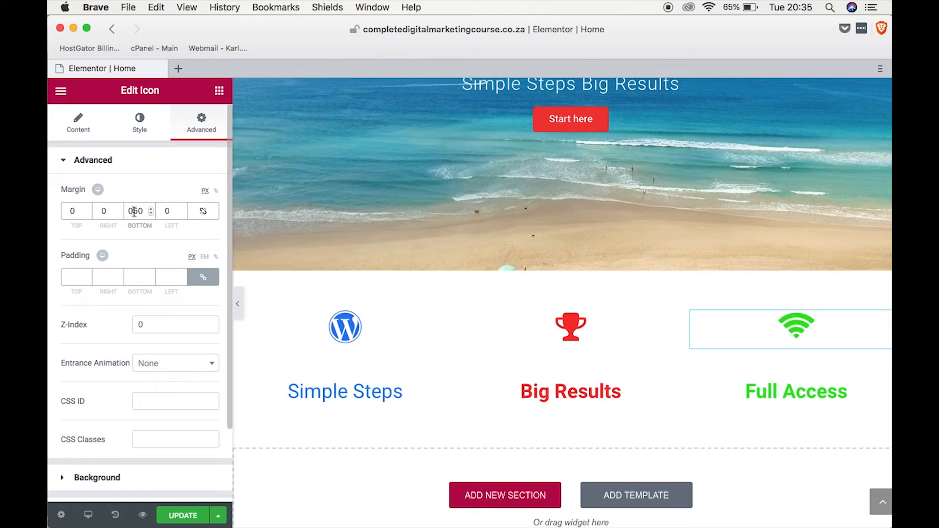
{"action": "left_click", "coordinate": [134, 212]}
{"action": "key", "text": "BackSpace"}
{"action": "left_click", "coordinate": [204, 124]}
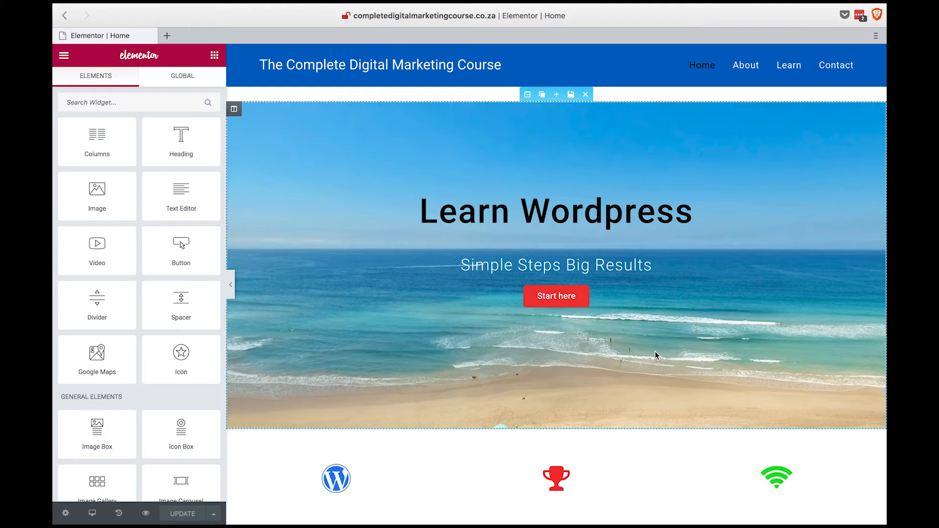
Add a new section with two equal columns below the three-column icon section.
{"action": "scroll", "coordinate": [656, 351], "scroll_direction": "down", "scroll_amount": 5}
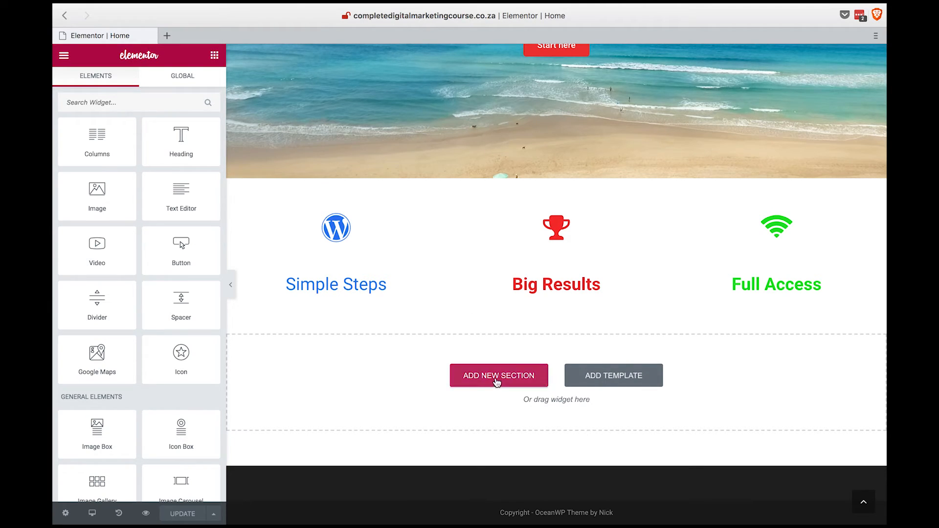
{"action": "left_click", "coordinate": [482, 370]}
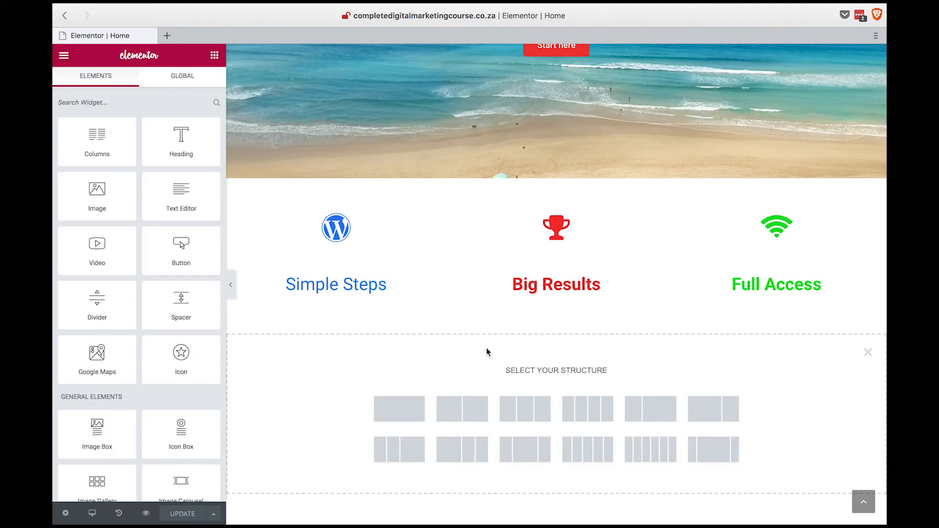
{"action": "left_click", "coordinate": [462, 410]}
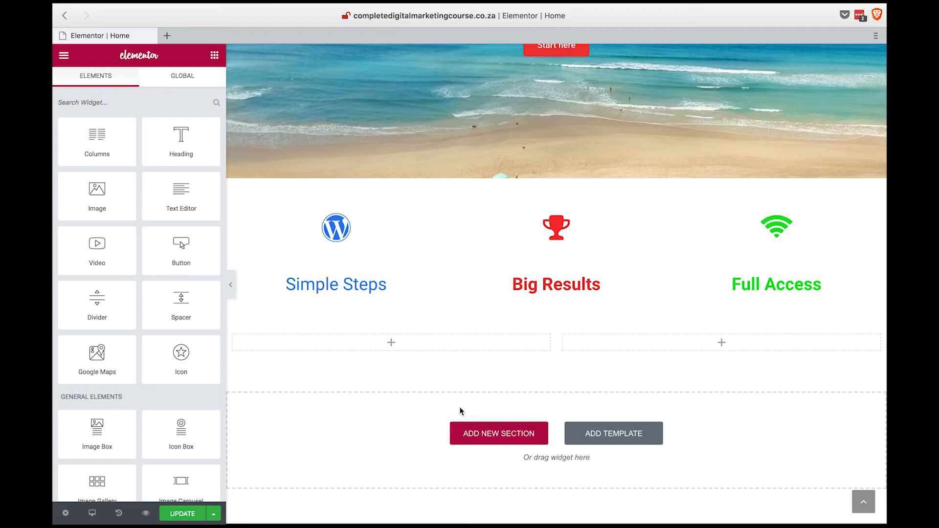
Place a Heading and a Text Editor widget in the new section's first column and a Button widget in its second column.
{"action": "left_click_drag", "start_coordinate": [180, 137], "coordinate": [377, 342]}
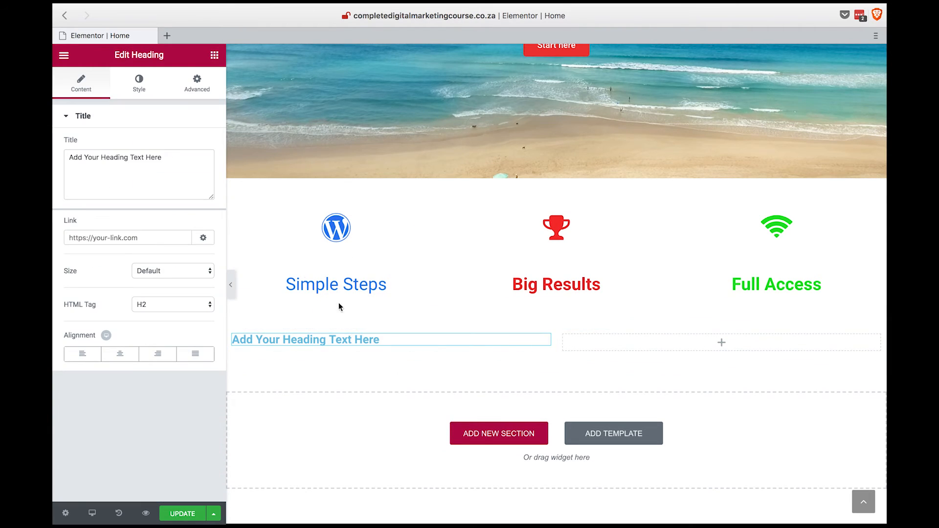
{"action": "left_click", "coordinate": [215, 58]}
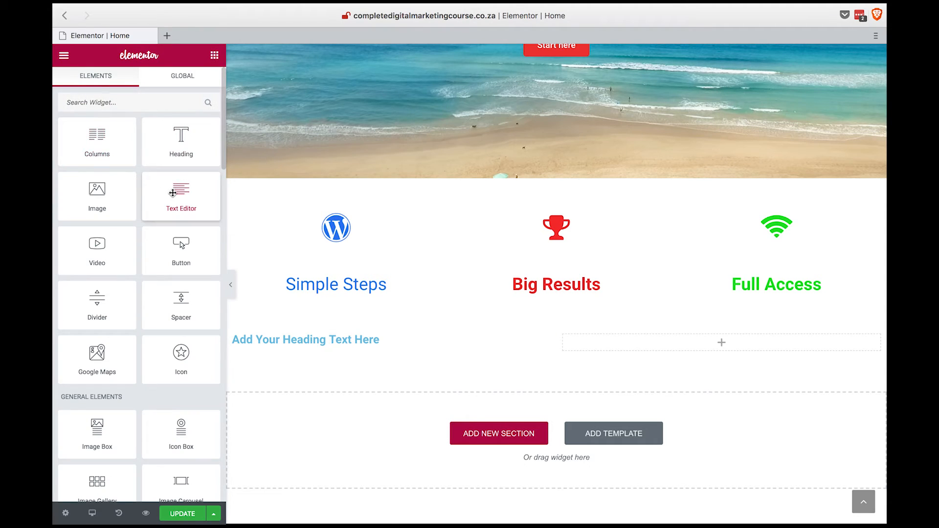
{"action": "left_click_drag", "start_coordinate": [174, 195], "coordinate": [292, 349]}
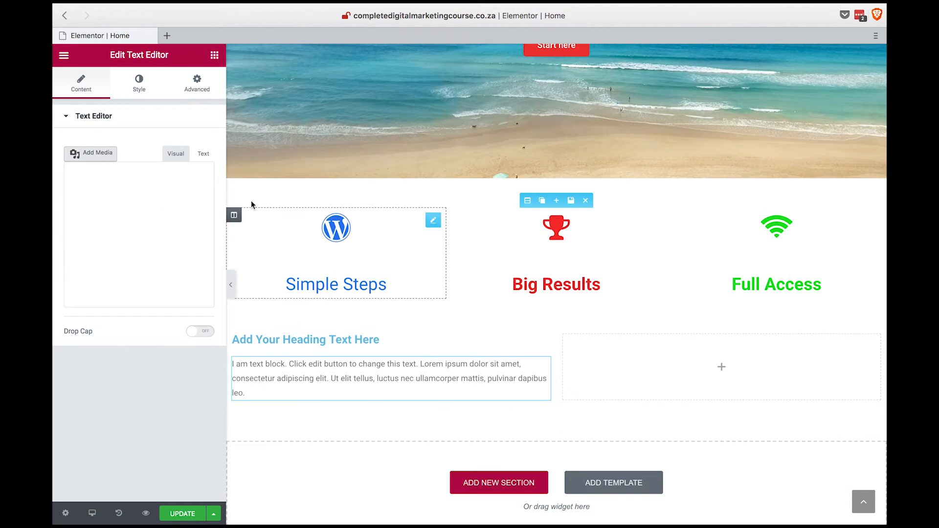
{"action": "left_click", "coordinate": [215, 56]}
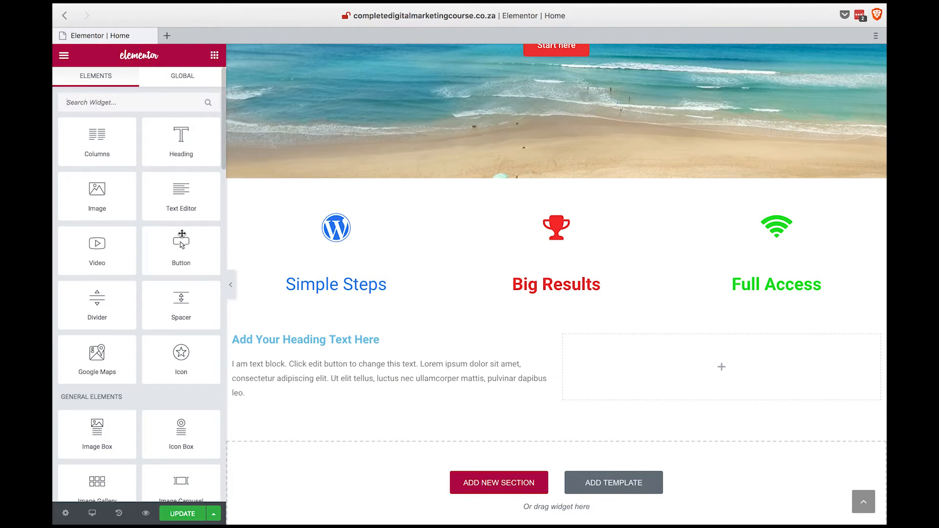
{"action": "left_click_drag", "start_coordinate": [181, 245], "coordinate": [660, 367]}
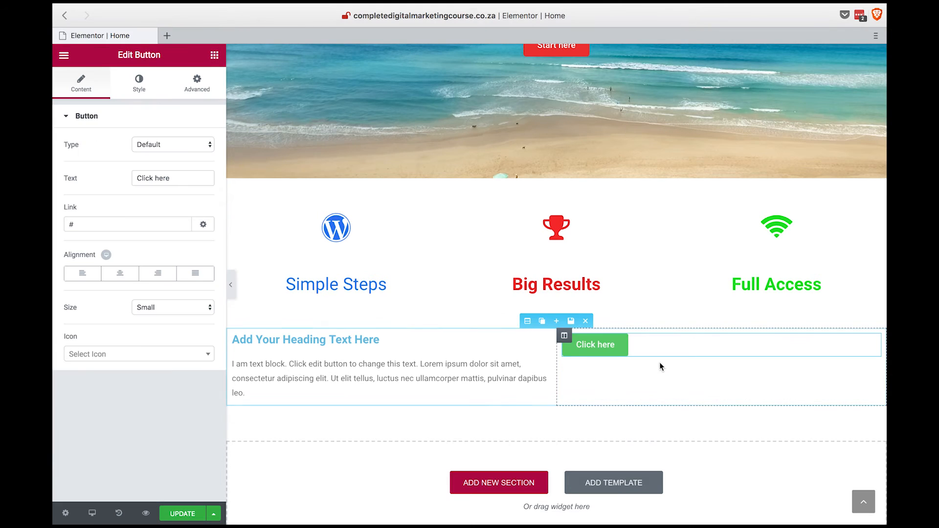
Give the two-column section a classic background in light grey #efefef.
{"action": "left_click", "coordinate": [529, 321]}
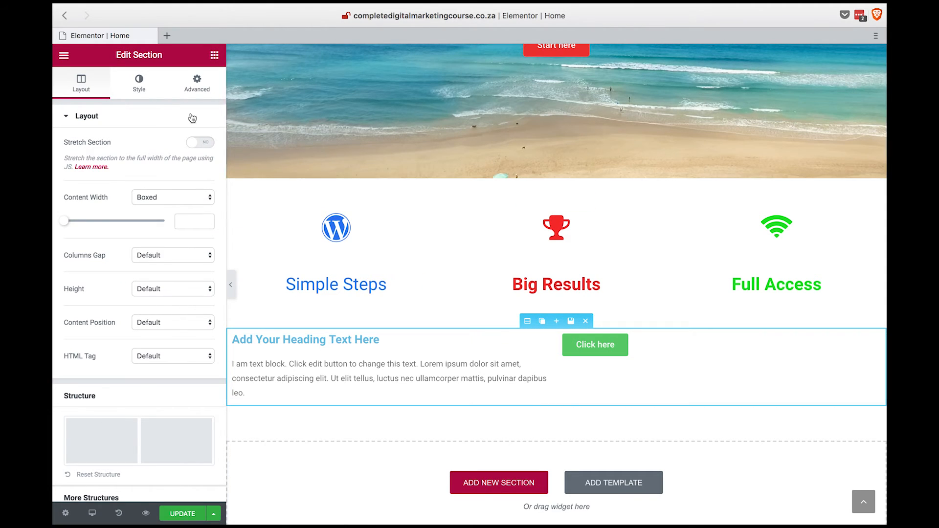
{"action": "left_click", "coordinate": [141, 86]}
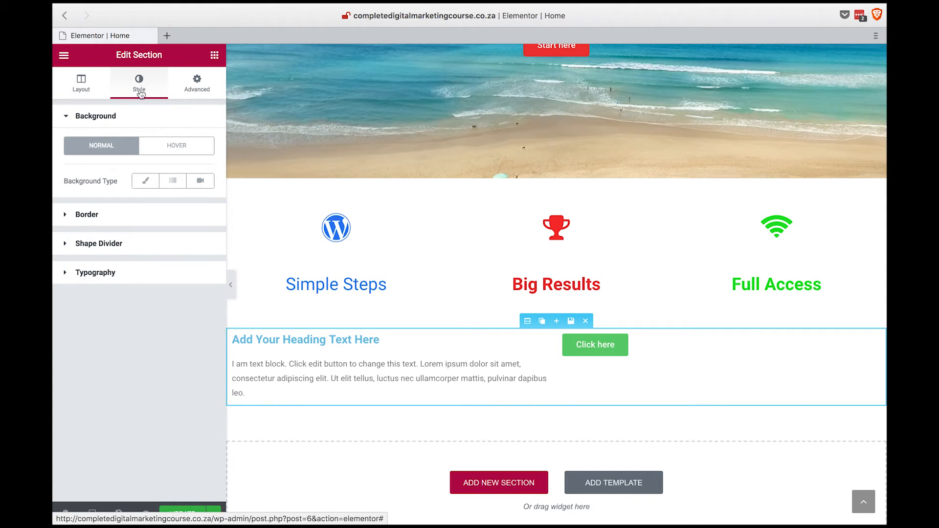
{"action": "left_click", "coordinate": [146, 182]}
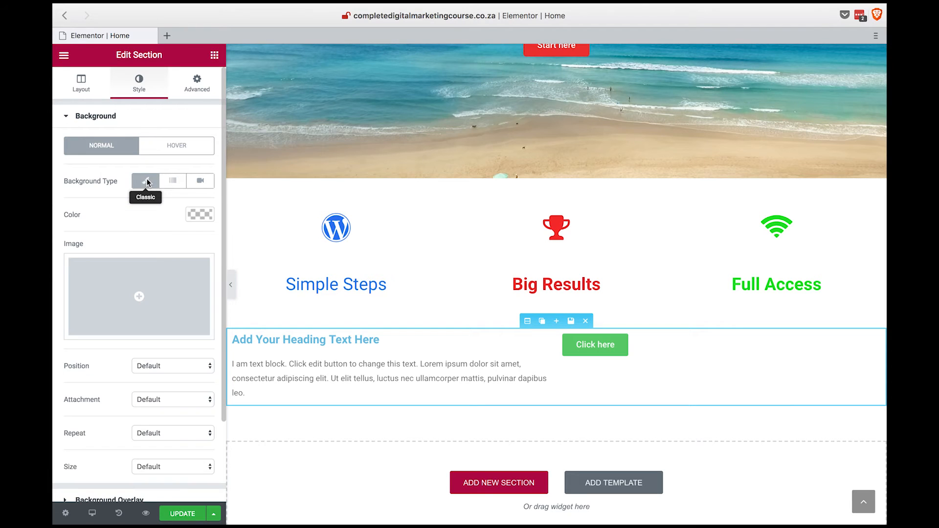
{"action": "left_click", "coordinate": [199, 217]}
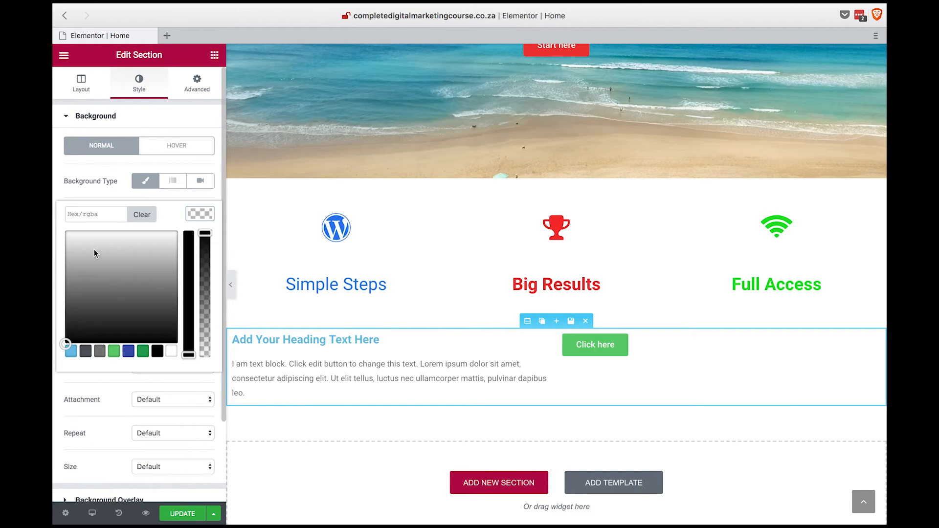
{"action": "left_click", "coordinate": [66, 240]}
{"action": "left_click_drag", "start_coordinate": [64, 240], "coordinate": [64, 238]}
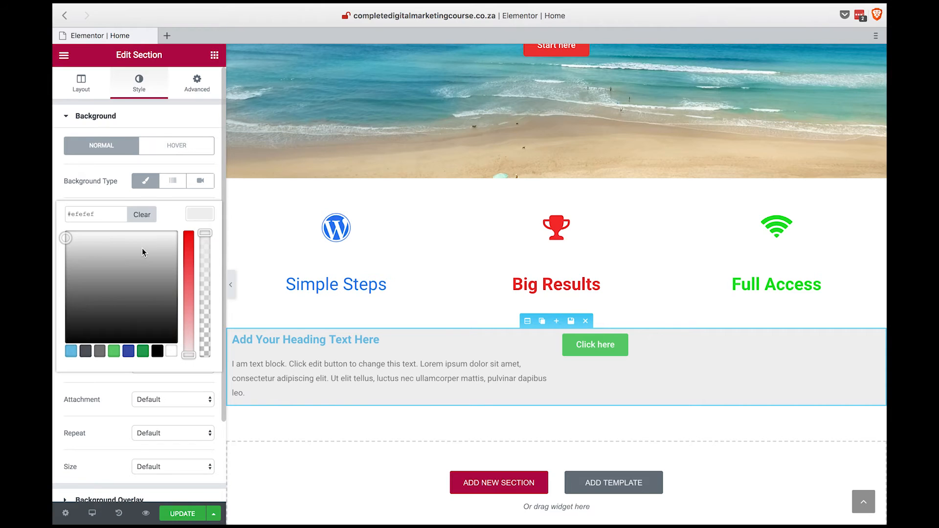
{"action": "left_click", "coordinate": [199, 218]}
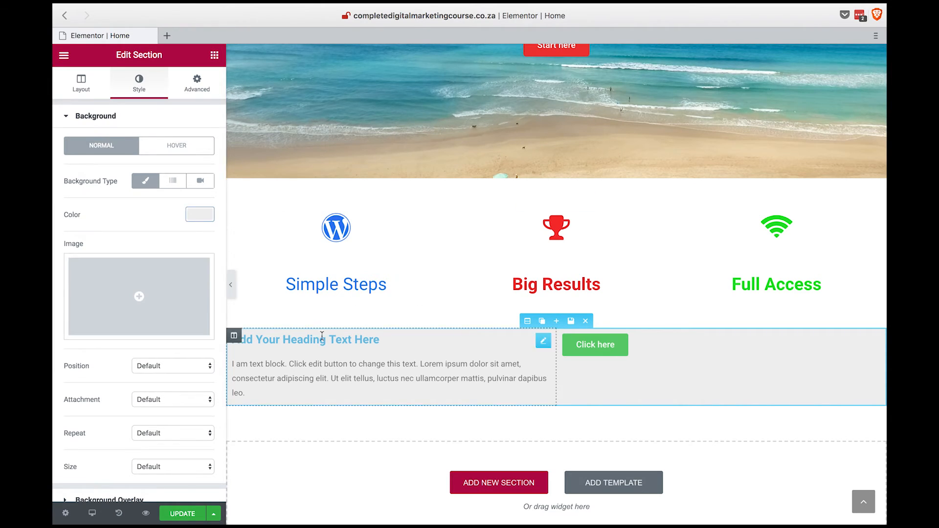
Change the new heading's title to "Build Your First Website Today".
{"action": "left_click", "coordinate": [377, 341]}
{"action": "left_click_drag", "start_coordinate": [390, 344], "coordinate": [225, 342]}
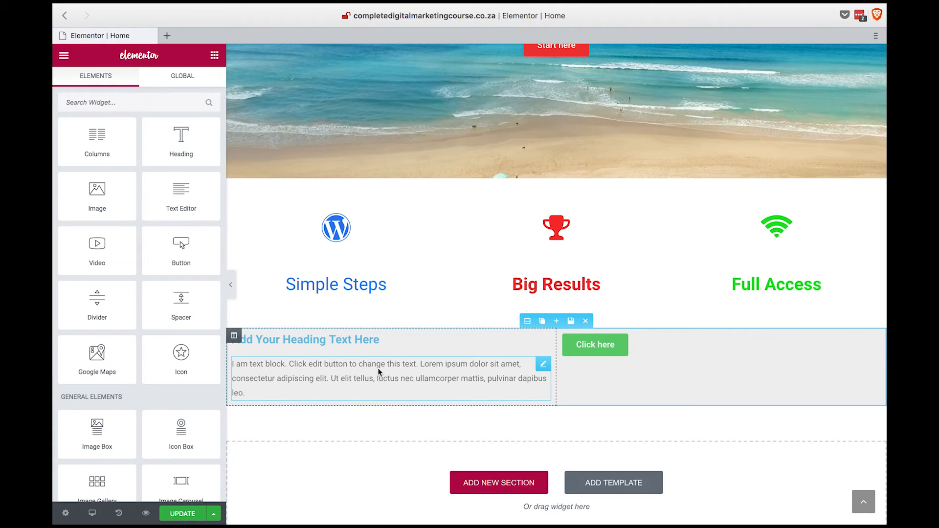
{"action": "left_click", "coordinate": [387, 339]}
{"action": "left_click_drag", "start_coordinate": [167, 159], "coordinate": [54, 155]}
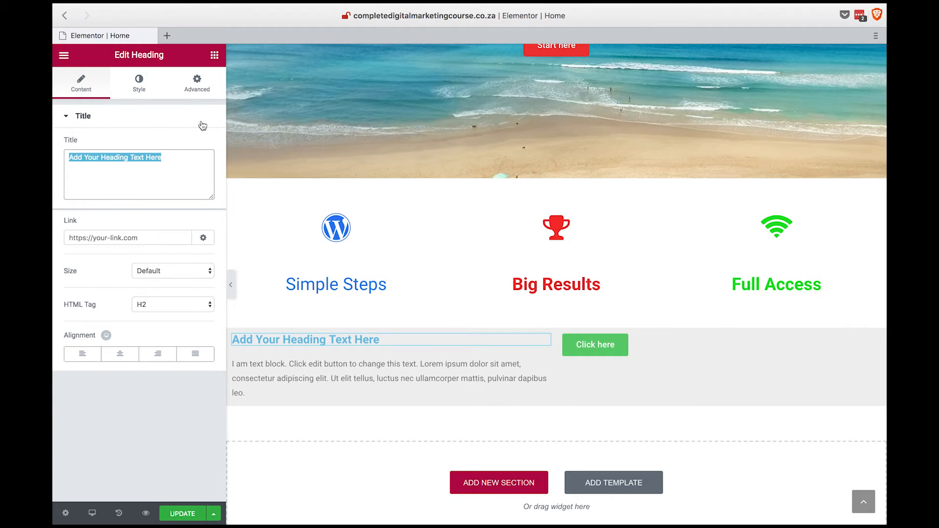
{"action": "type", "text": "Build Your First Websit"}
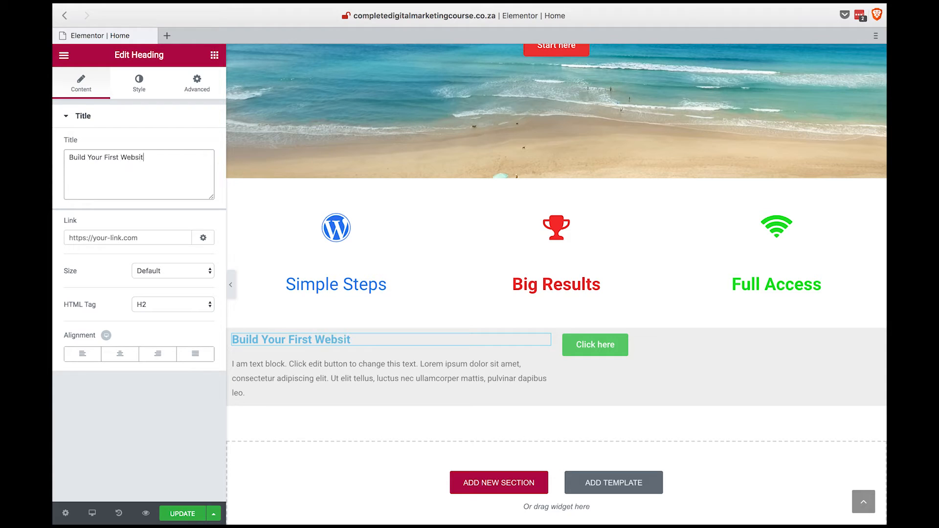
{"action": "type", "text": "e Today"}
Replace the placeholder paragraph under the heading with "We teach you how to build your first website with simple step by step videos".
{"action": "left_click", "coordinate": [357, 380]}
{"action": "left_click_drag", "start_coordinate": [246, 393], "coordinate": [232, 363]}
{"action": "left_click_drag", "start_coordinate": [158, 336], "coordinate": [70, 268]}
{"action": "key", "text": "BackSpace"}
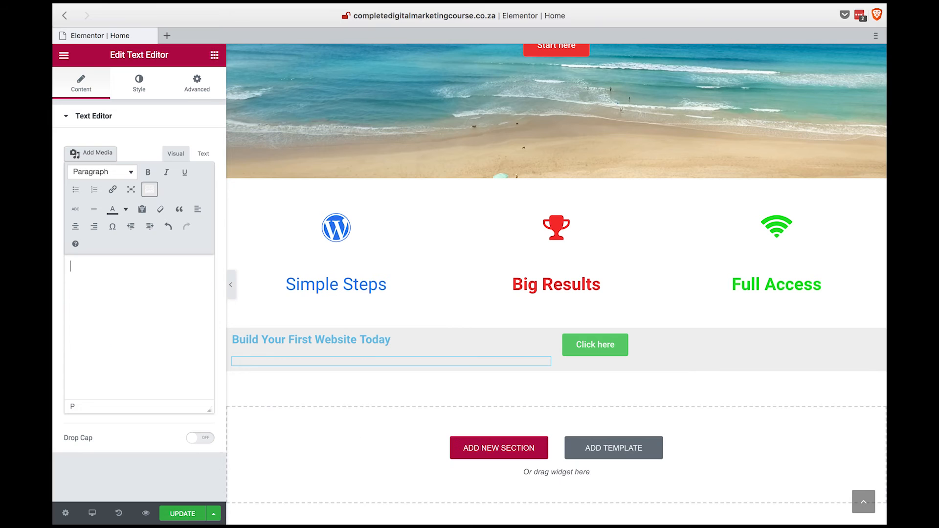
{"action": "type", "text": "We teach you with"}
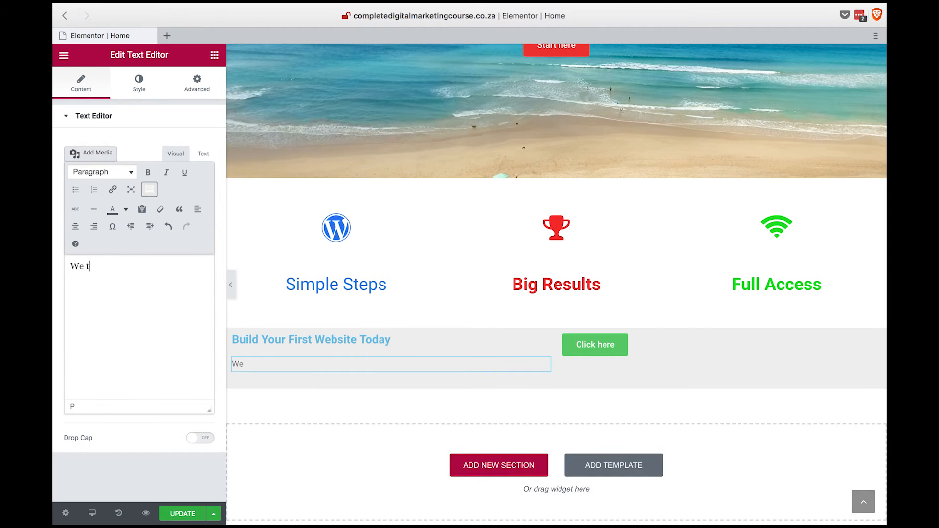
{"action": "key", "text": "BackSpace"}
{"action": "key", "text": "BackSpace"}
{"action": "key", "text": "BackSpace"}
{"action": "key", "text": "BackSpace"}
{"action": "type", "text": "how to b"}
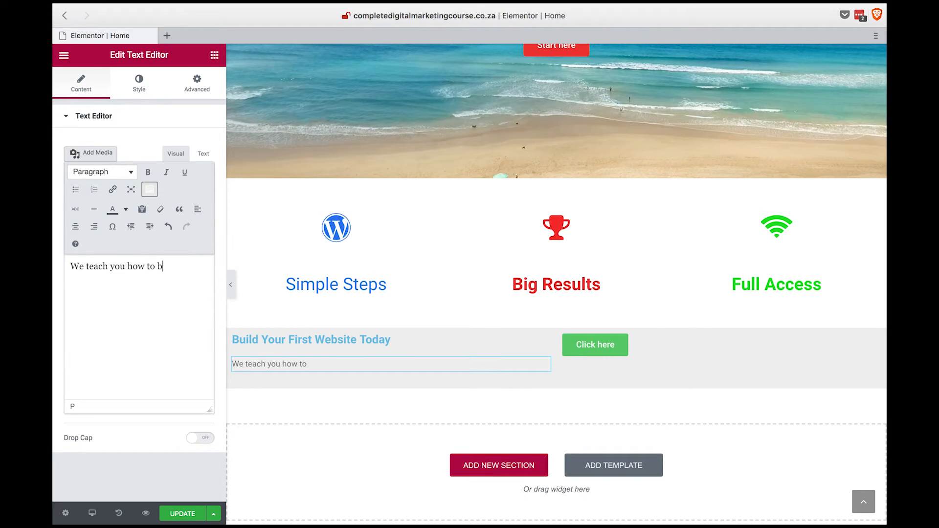
{"action": "type", "text": "uild your first website with simple step by step video"}
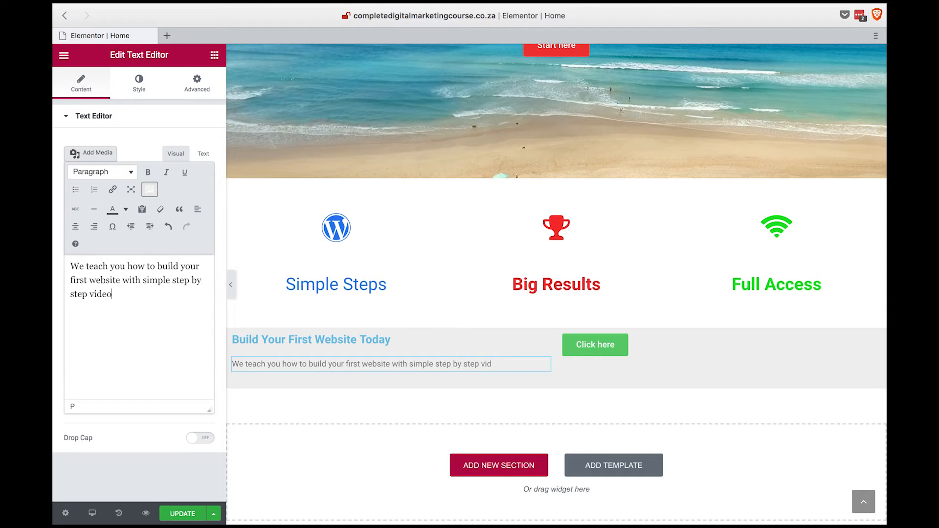
{"action": "type", "text": "s and the best part about "}
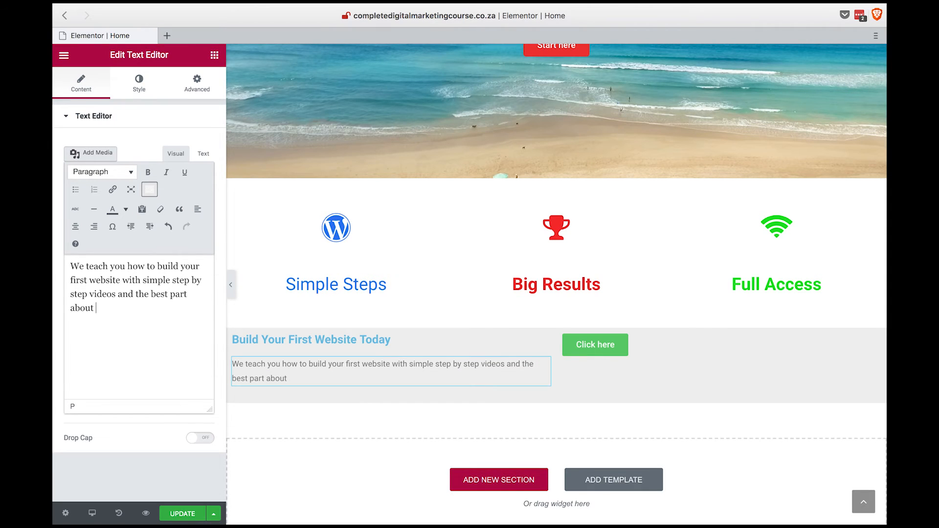
{"action": "type", "text": "it is it is free to get started."}
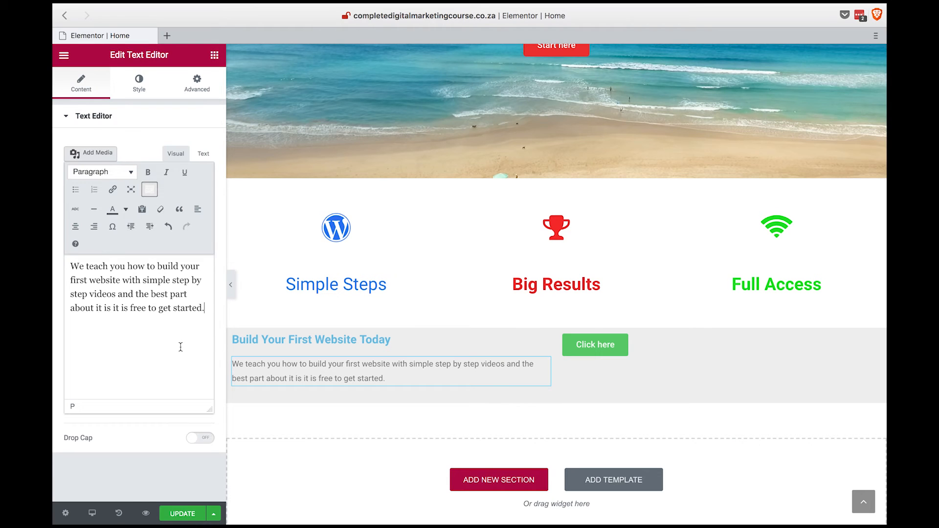
Set the top and bottom margins of the grey two-column section to 50 px and unlink its margin values.
{"action": "left_click", "coordinate": [595, 344]}
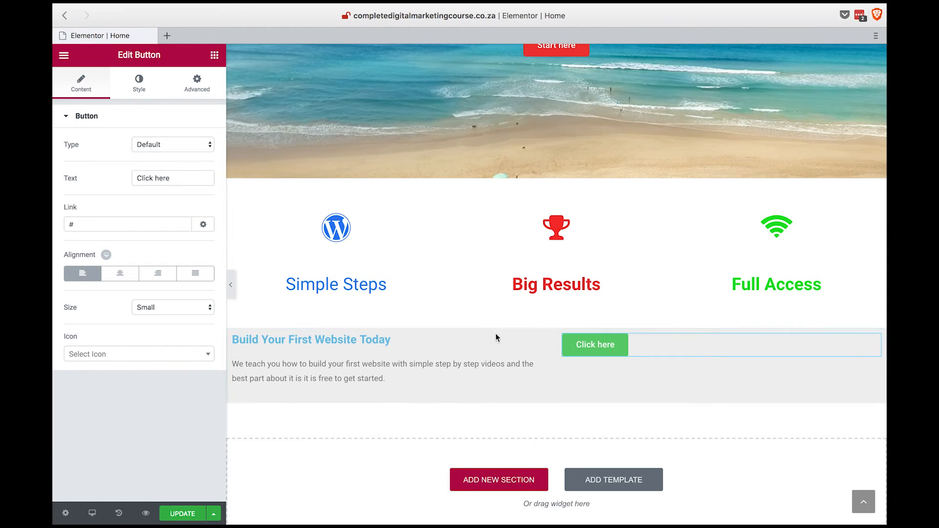
{"action": "left_click", "coordinate": [528, 321]}
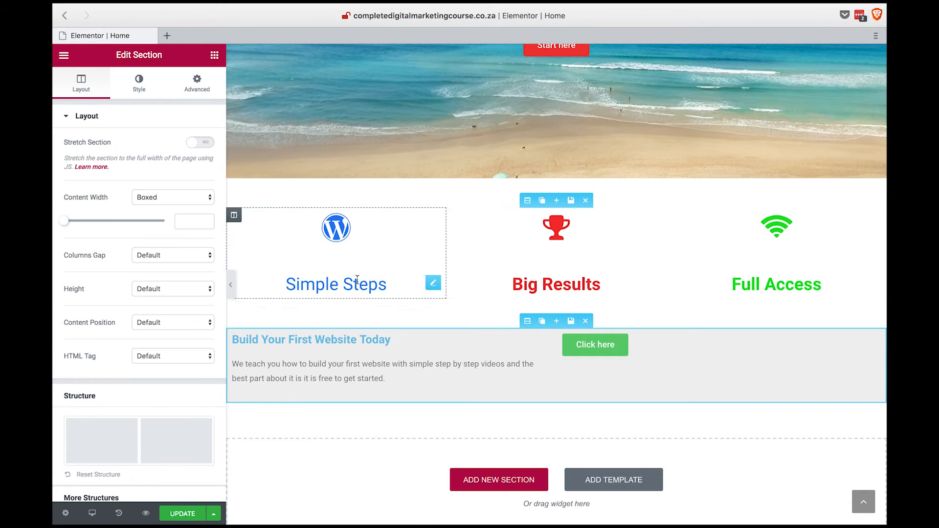
{"action": "left_click", "coordinate": [197, 90]}
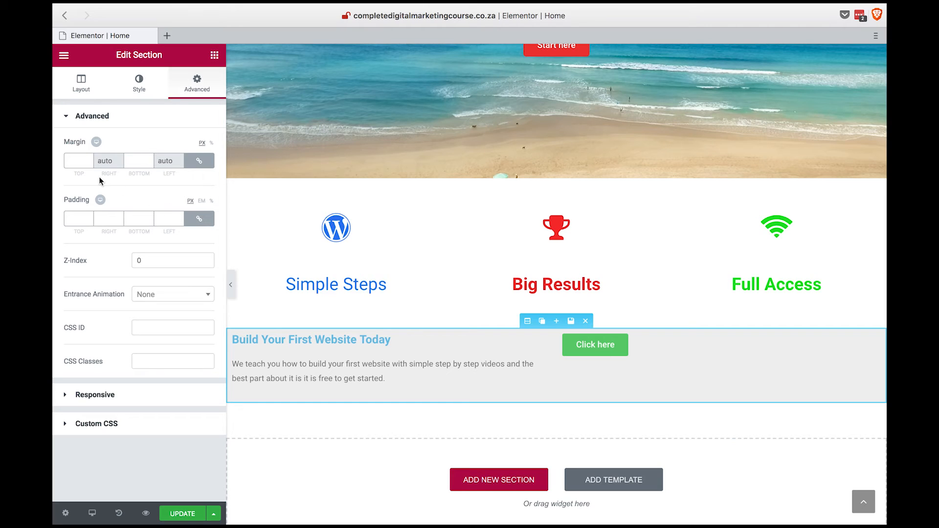
{"action": "left_click", "coordinate": [79, 161]}
{"action": "type", "text": "50"}
{"action": "left_click", "coordinate": [199, 161]}
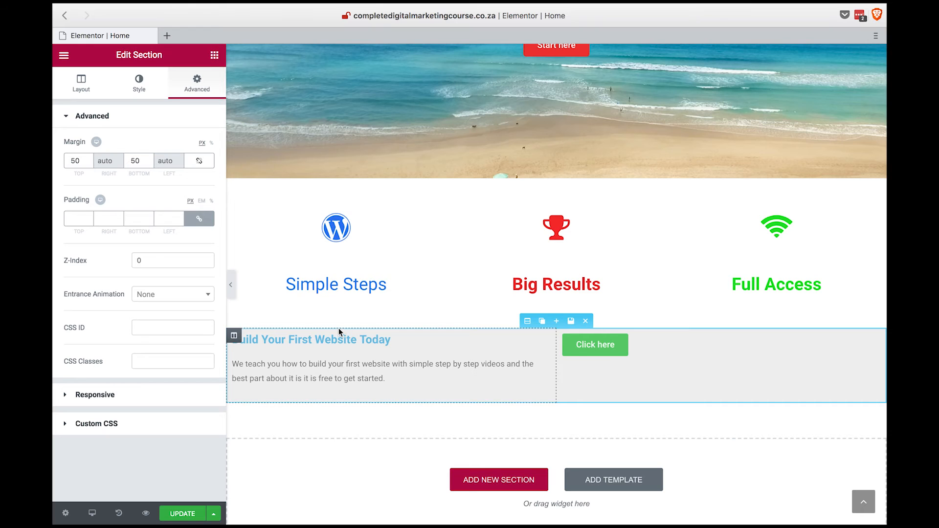
Unlink the grey section's padding values and set its top and bottom padding to 20 px.
{"action": "left_click", "coordinate": [199, 219]}
{"action": "left_click", "coordinate": [75, 219]}
{"action": "type", "text": "20"}
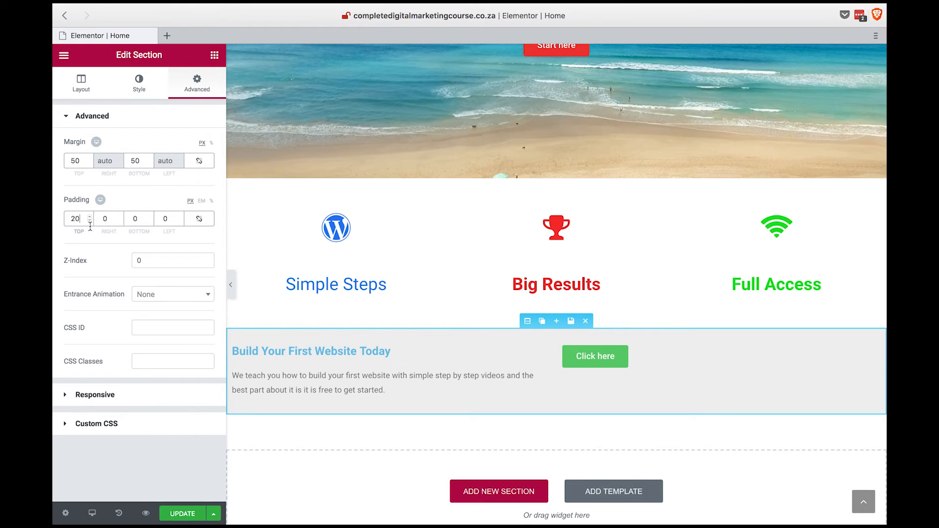
{"action": "double_click", "coordinate": [137, 218]}
{"action": "type", "text": "20"}
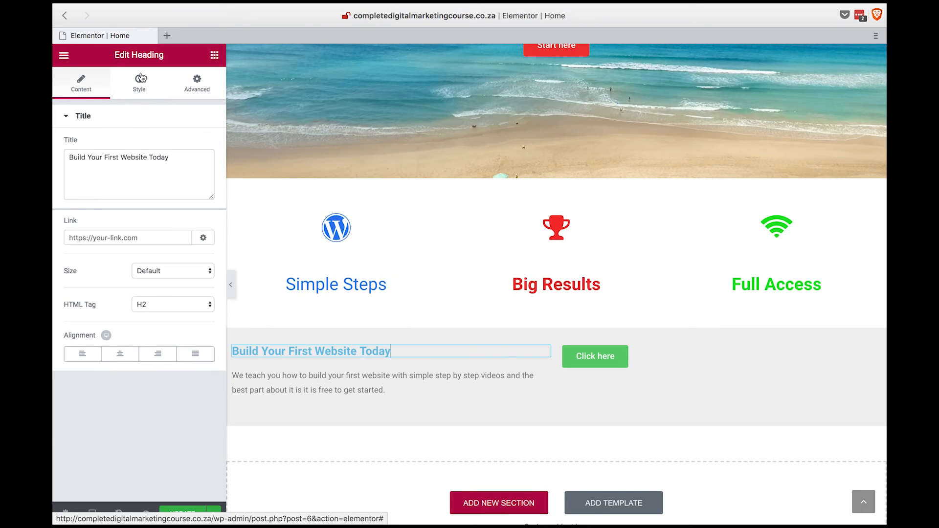
Set the text color of the "Build Your First Website Today" heading to near-black #0c0c0c.
{"action": "left_click", "coordinate": [139, 83]}
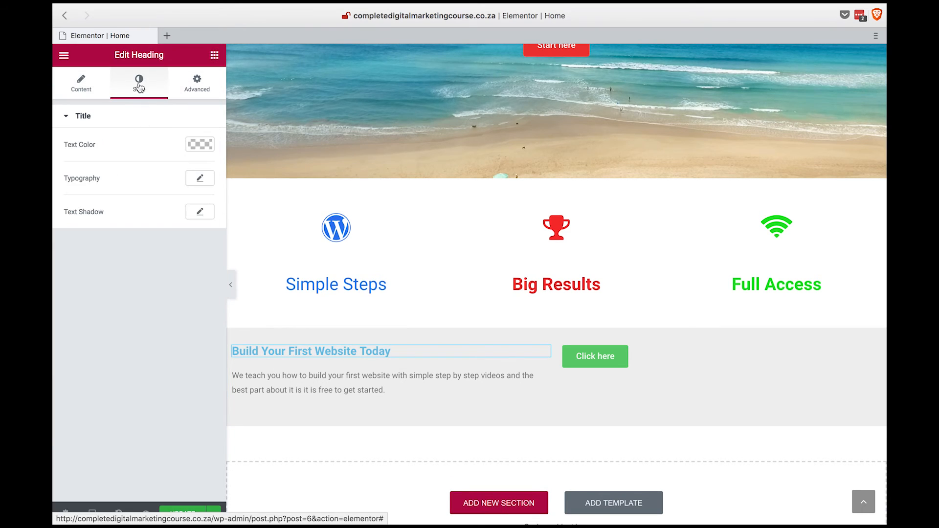
{"action": "left_click", "coordinate": [198, 145]}
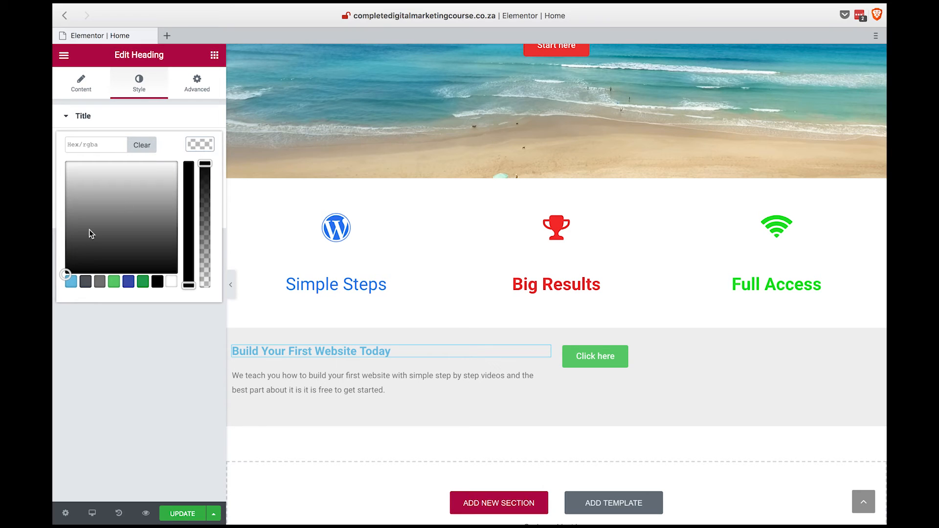
{"action": "left_click", "coordinate": [67, 274]}
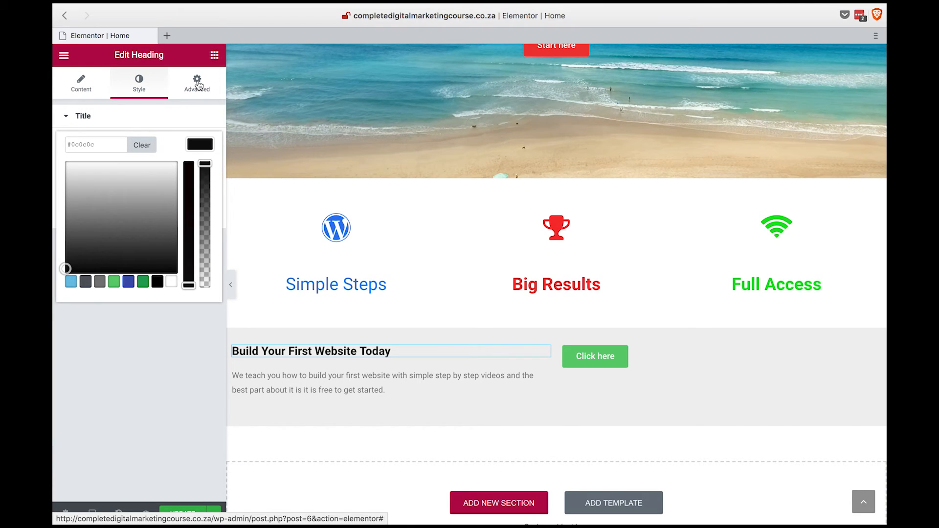
Change the text of the green button in the grey two-column section to "Start Now".
{"action": "scroll", "coordinate": [643, 231], "scroll_direction": "down", "scroll_amount": 3}
{"action": "left_click", "coordinate": [643, 232]}
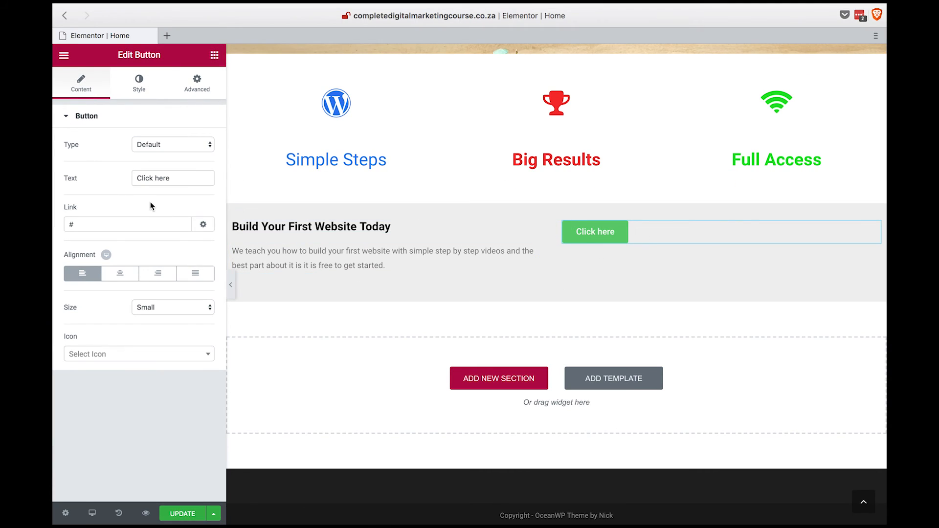
{"action": "left_click", "coordinate": [178, 181]}
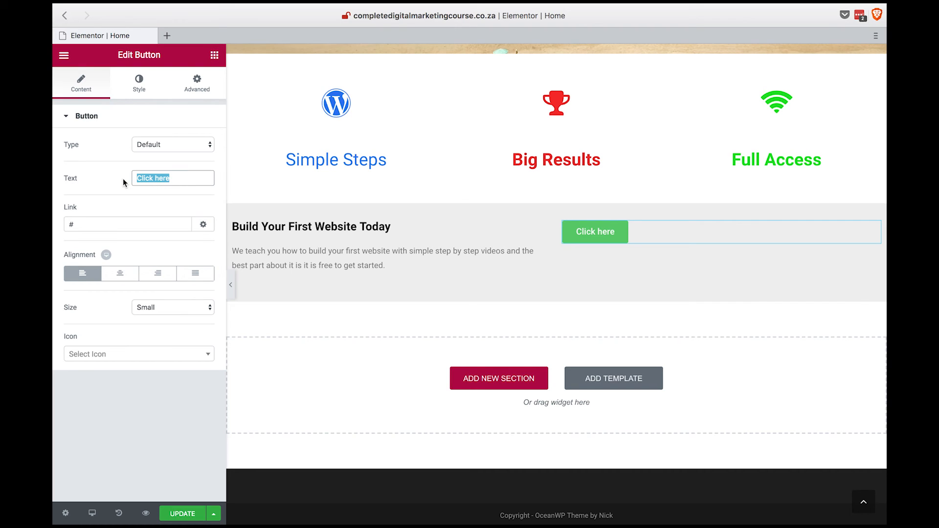
{"action": "type", "text": "Start"}
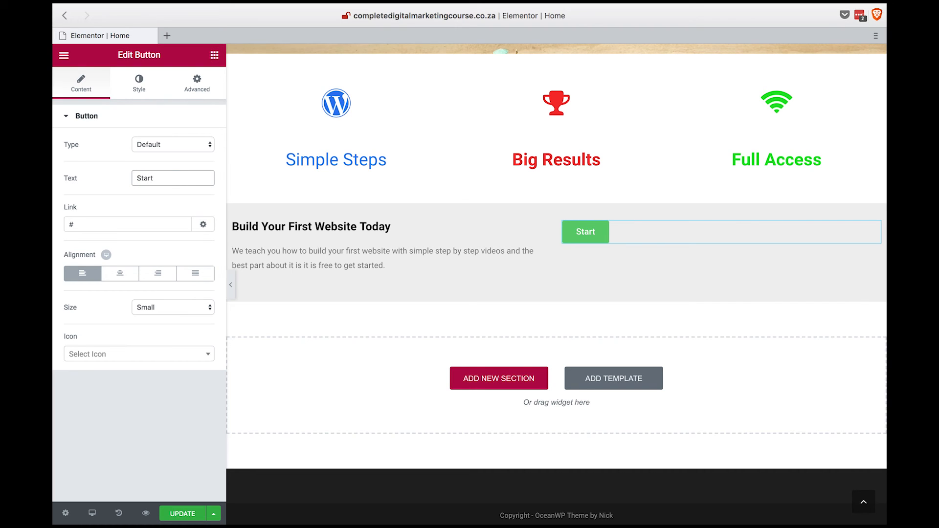
{"action": "type", "text": " Now"}
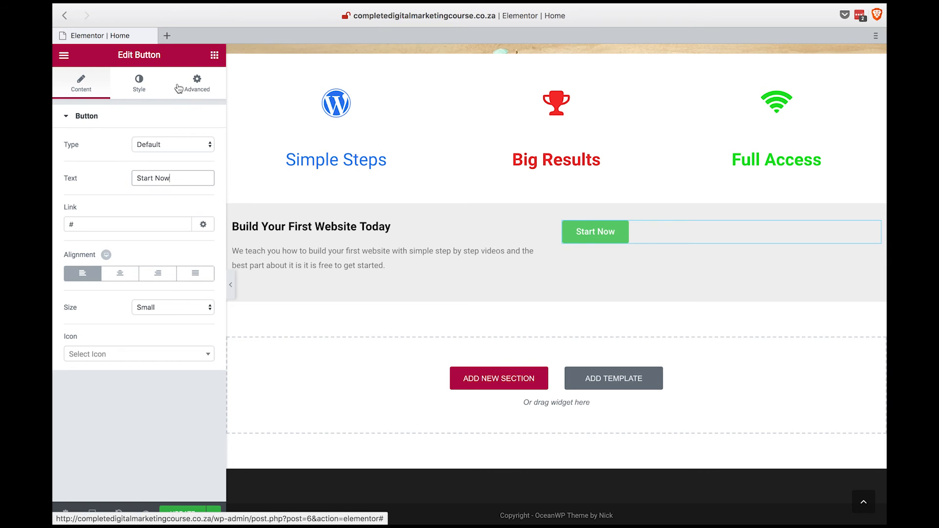
Set the normal text color of the "Start Now" button to light red #ff5b5b.
{"action": "left_click", "coordinate": [145, 84]}
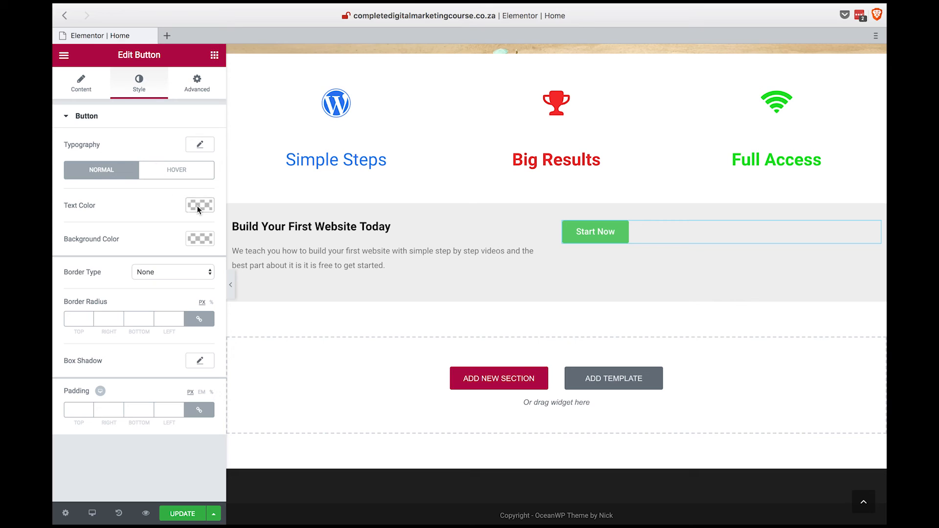
{"action": "left_click", "coordinate": [198, 204]}
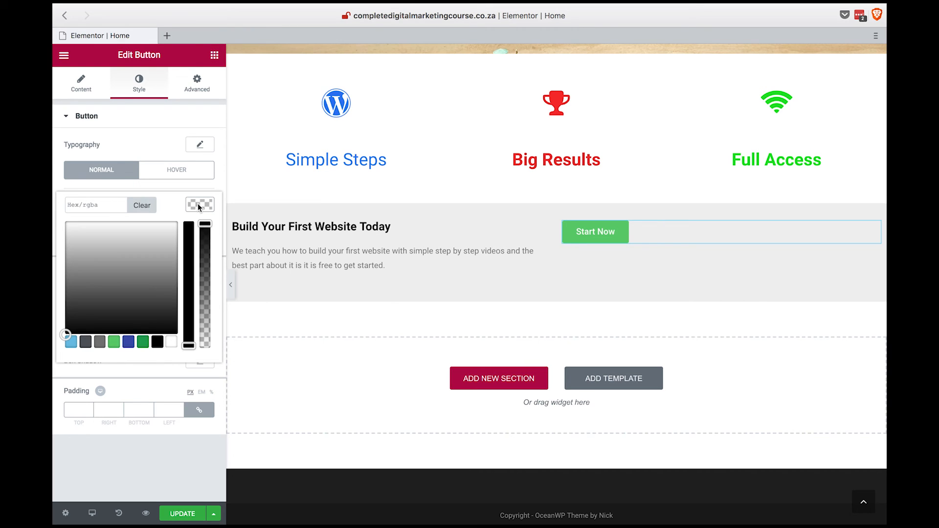
{"action": "left_click", "coordinate": [119, 332]}
{"action": "left_click", "coordinate": [128, 347]}
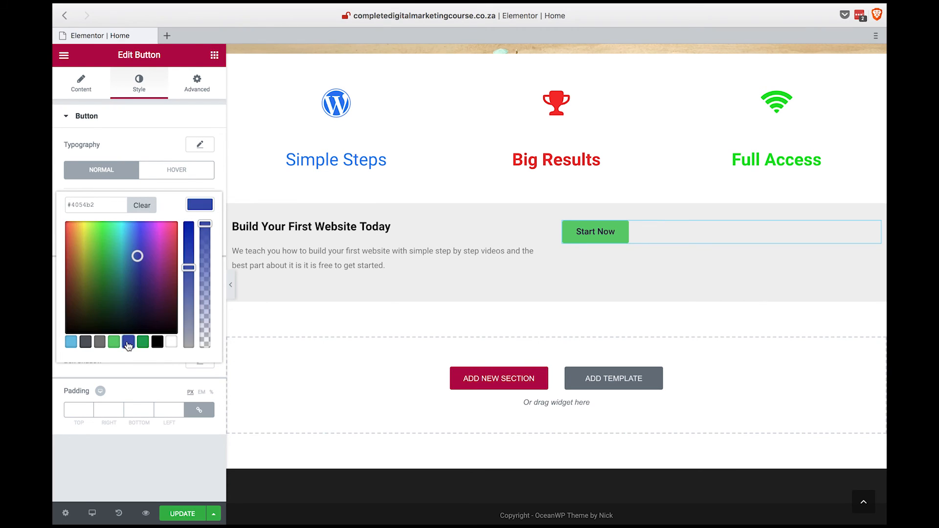
{"action": "left_click_drag", "start_coordinate": [83, 252], "coordinate": [56, 205]}
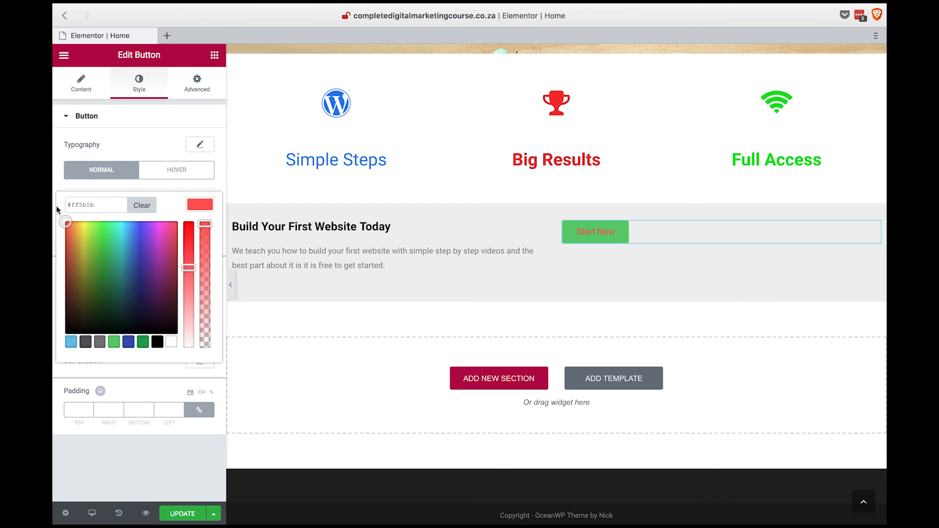
{"action": "left_click", "coordinate": [57, 207]}
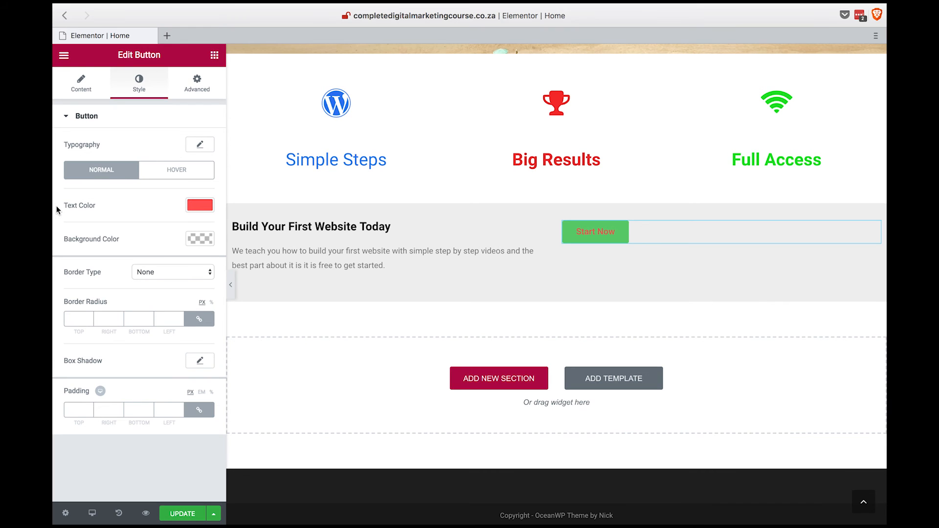
Set the "Start Now" button's background color to white with the opacity reduced to fully transparent.
{"action": "left_click", "coordinate": [201, 240]}
{"action": "left_click_drag", "start_coordinate": [95, 276], "coordinate": [55, 243]}
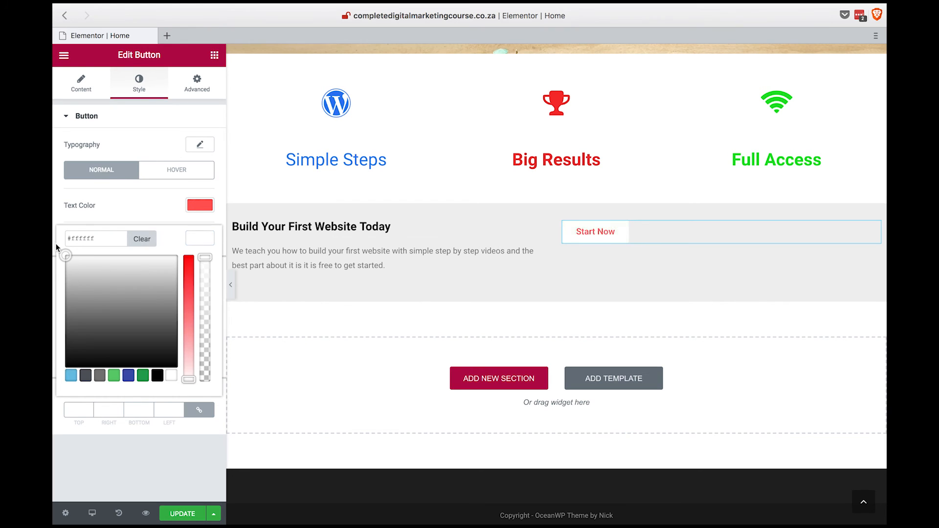
{"action": "left_click", "coordinate": [55, 243]}
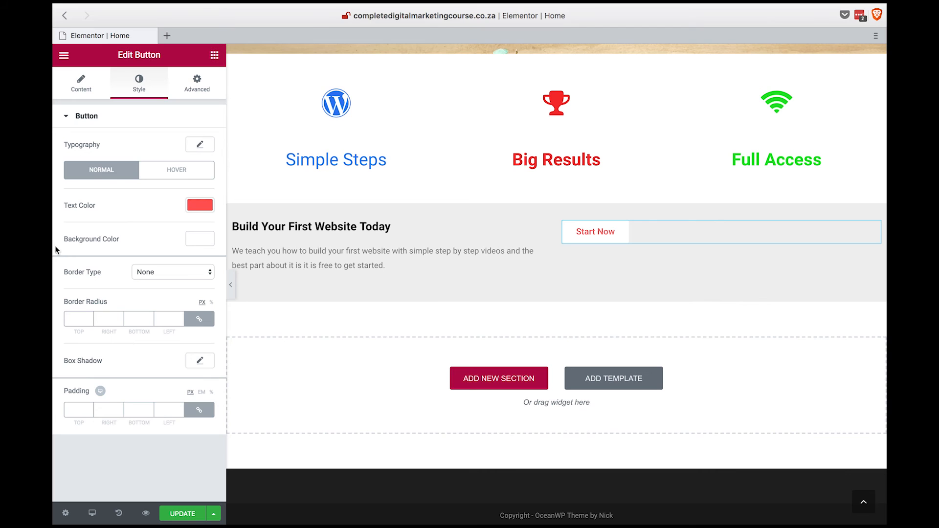
{"action": "left_click", "coordinate": [201, 243]}
{"action": "left_click_drag", "start_coordinate": [207, 258], "coordinate": [206, 359]}
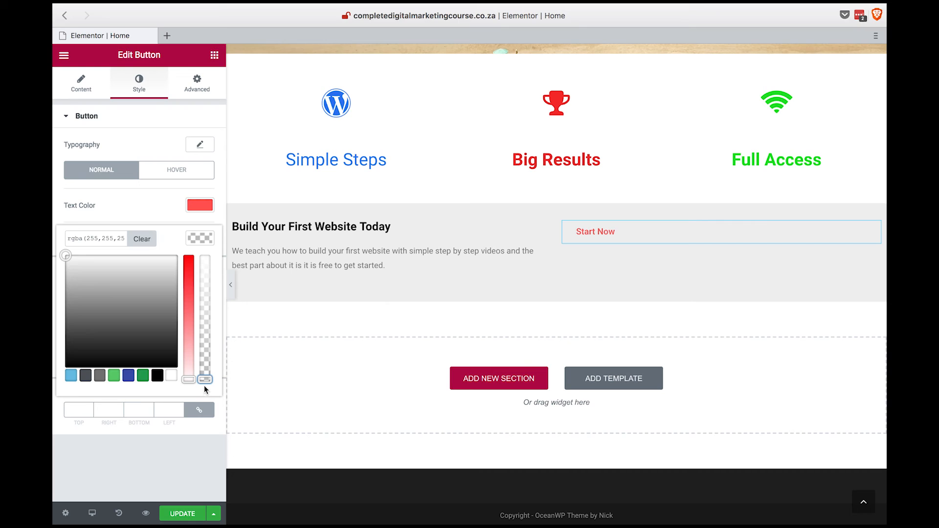
{"action": "left_click", "coordinate": [203, 236]}
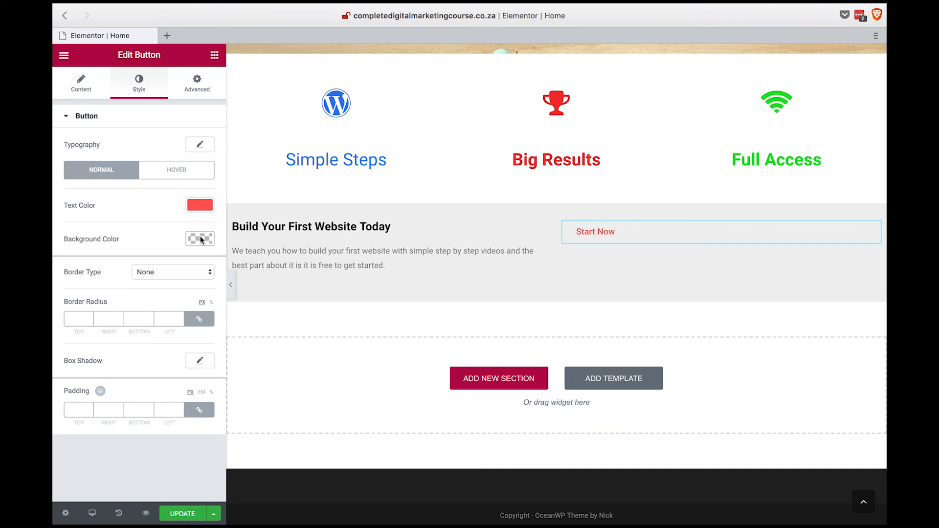
Give the "Start Now" button a solid red #ed0b00 border with a width of 2 on all sides.
{"action": "left_click", "coordinate": [166, 273]}
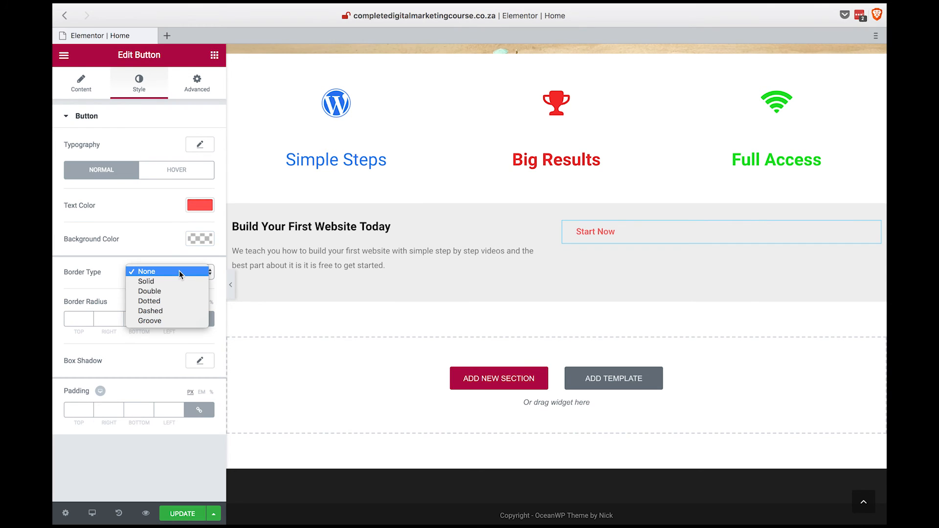
{"action": "left_click", "coordinate": [172, 282]}
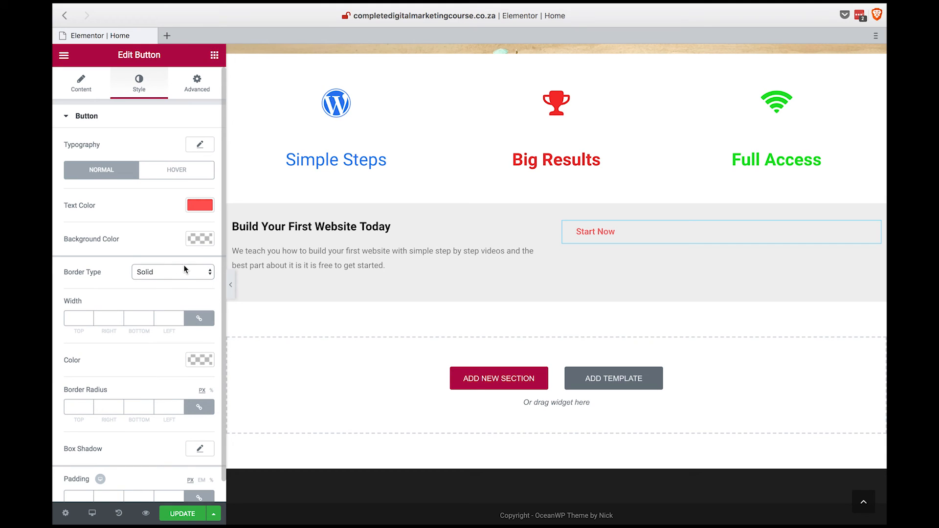
{"action": "left_click", "coordinate": [200, 361]}
{"action": "left_click", "coordinate": [67, 385]}
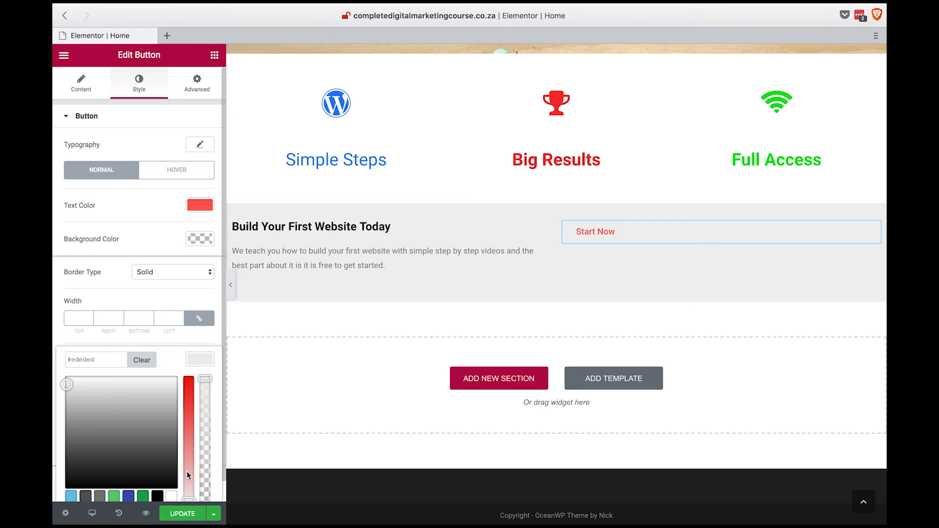
{"action": "left_click_drag", "start_coordinate": [186, 475], "coordinate": [189, 376]}
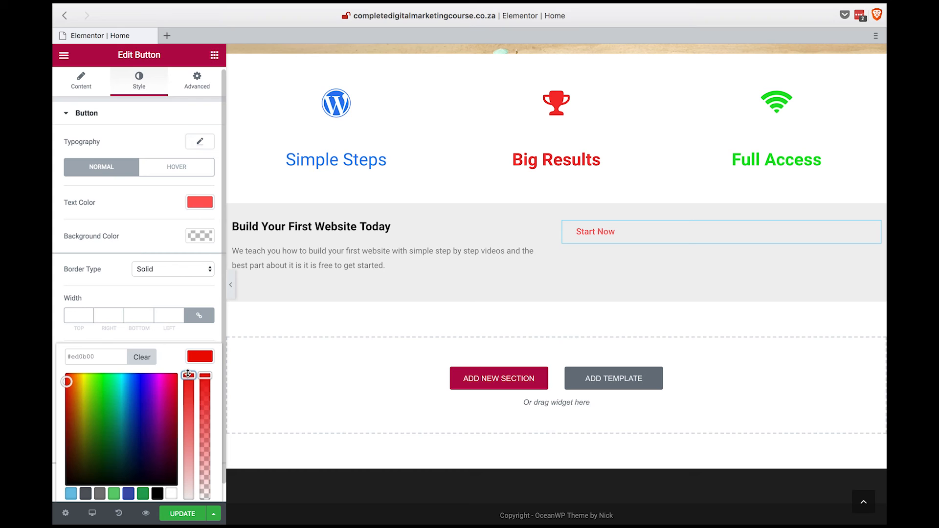
{"action": "left_click", "coordinate": [200, 359]}
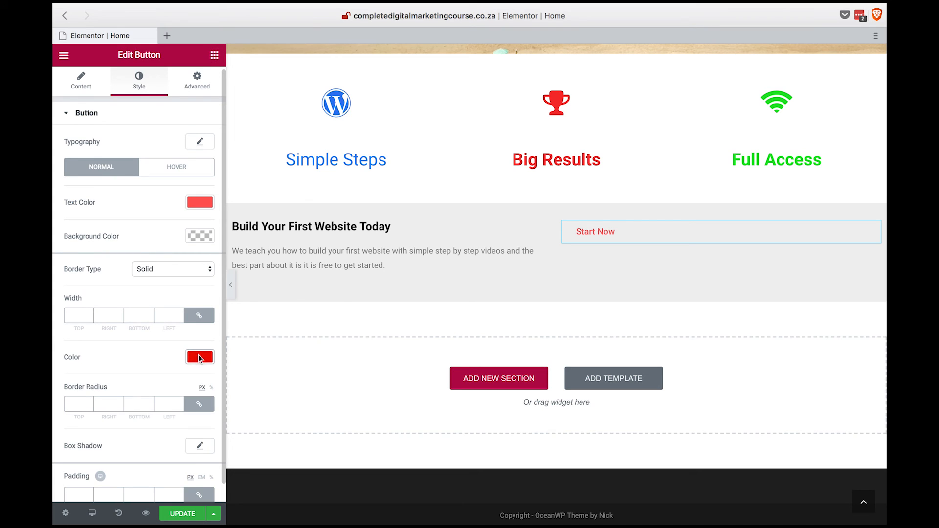
{"action": "left_click", "coordinate": [75, 315]}
{"action": "type", "text": "2"}
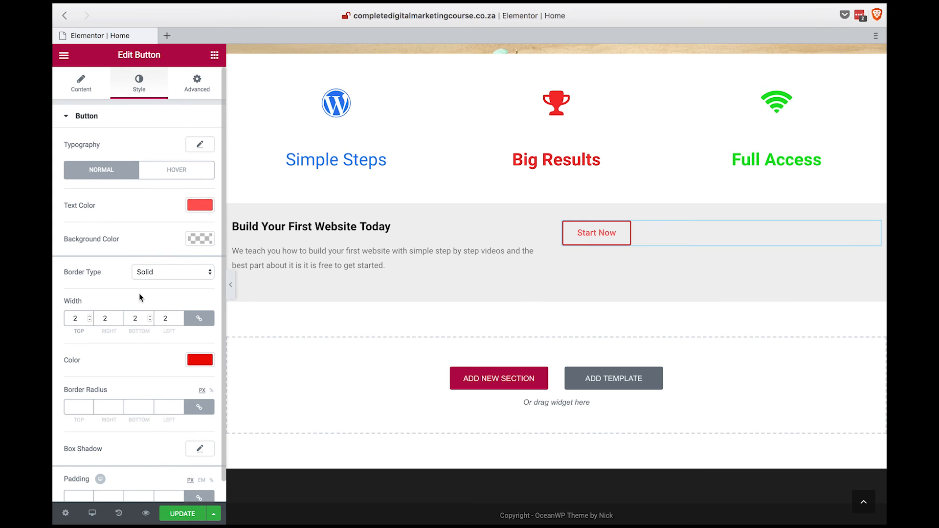
Set the "Start Now" button's padding to 20 px on all sides and update the page.
{"action": "left_click", "coordinate": [196, 84]}
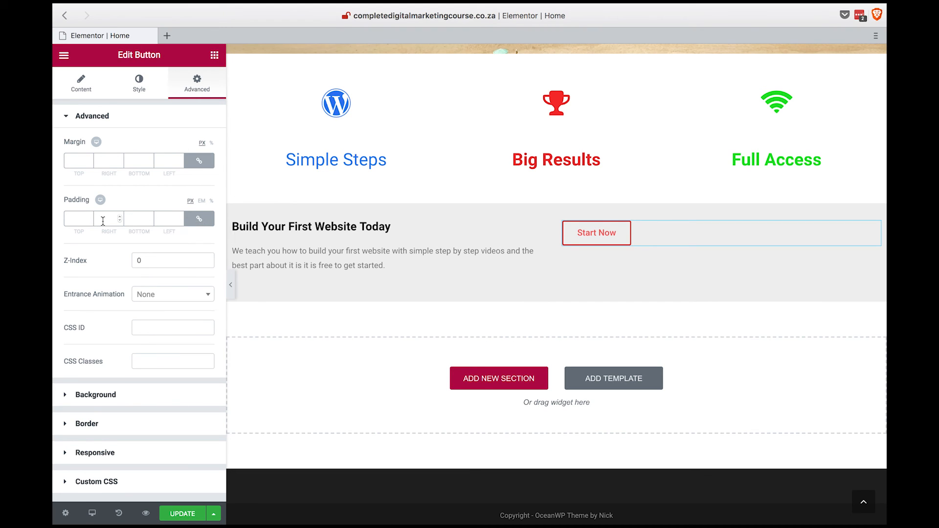
{"action": "left_click", "coordinate": [82, 222]}
{"action": "type", "text": "20"}
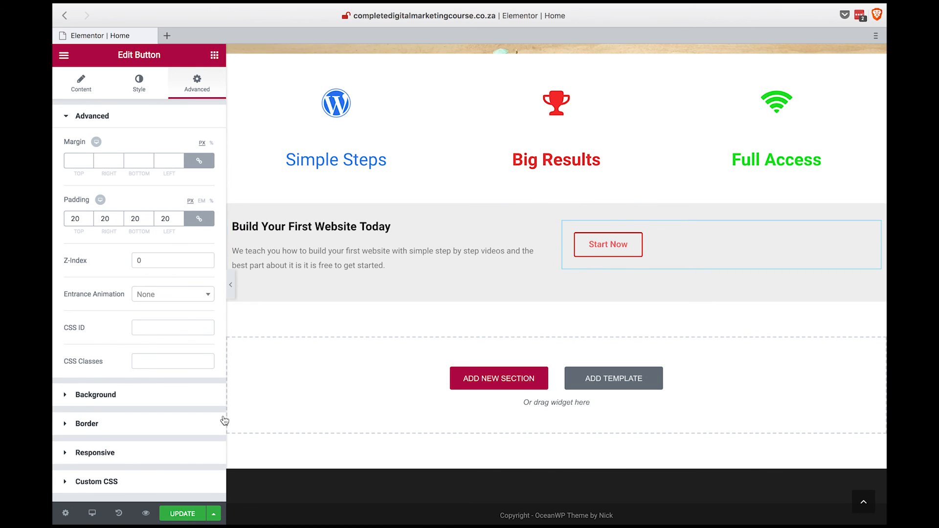
{"action": "left_click", "coordinate": [179, 511]}
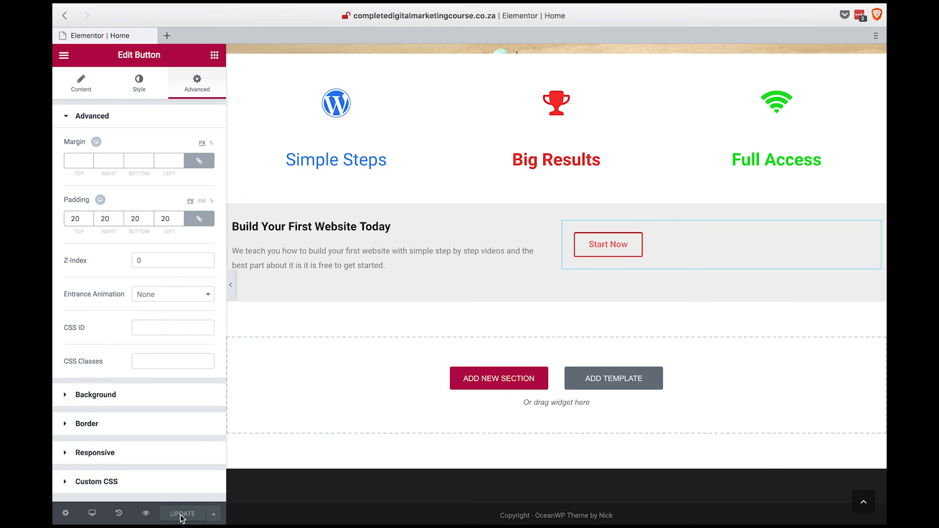
Exit the page editor and open the live Home page to review its hero, icon columns and grey call-to-action section.
{"action": "left_click", "coordinate": [64, 55]}
{"action": "left_click", "coordinate": [126, 296]}
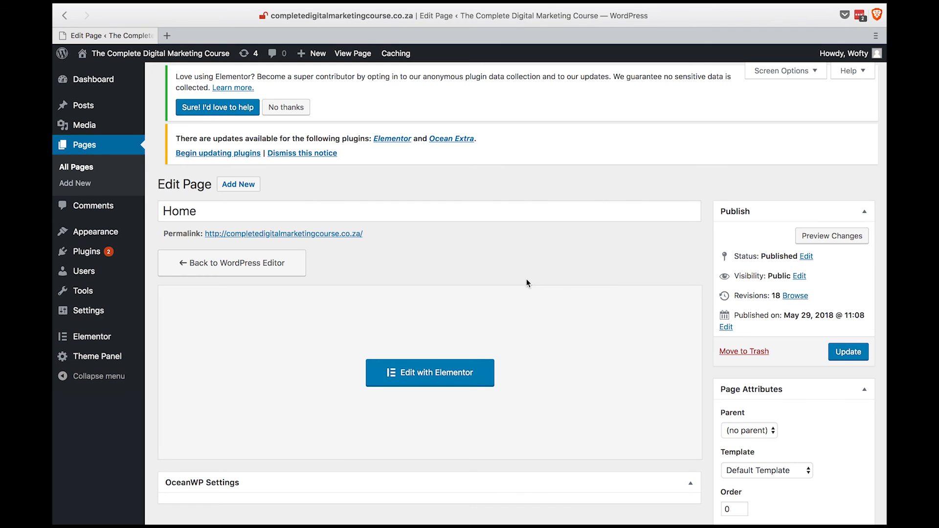
{"action": "left_click", "coordinate": [170, 55]}
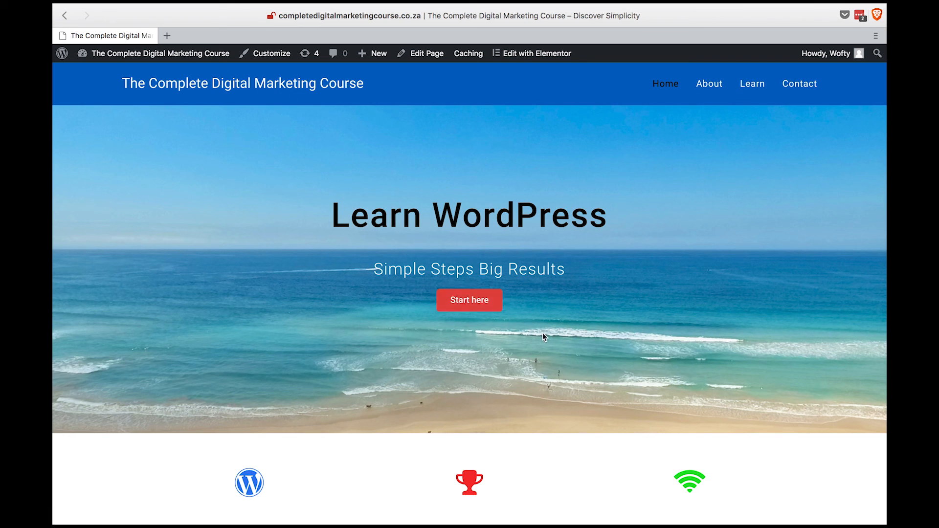
{"action": "scroll", "coordinate": [542, 332], "scroll_direction": "down", "scroll_amount": 5}
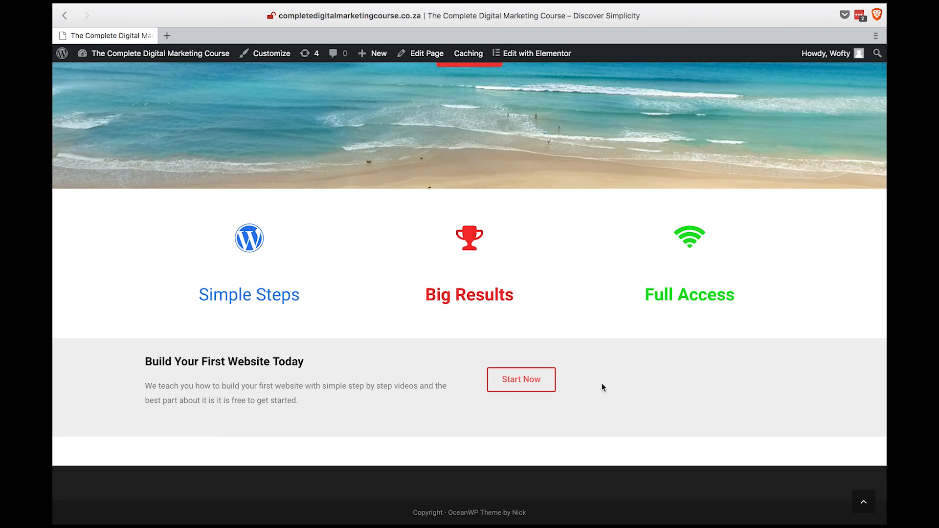
{"action": "scroll", "coordinate": [603, 378], "scroll_direction": "up", "scroll_amount": 5}
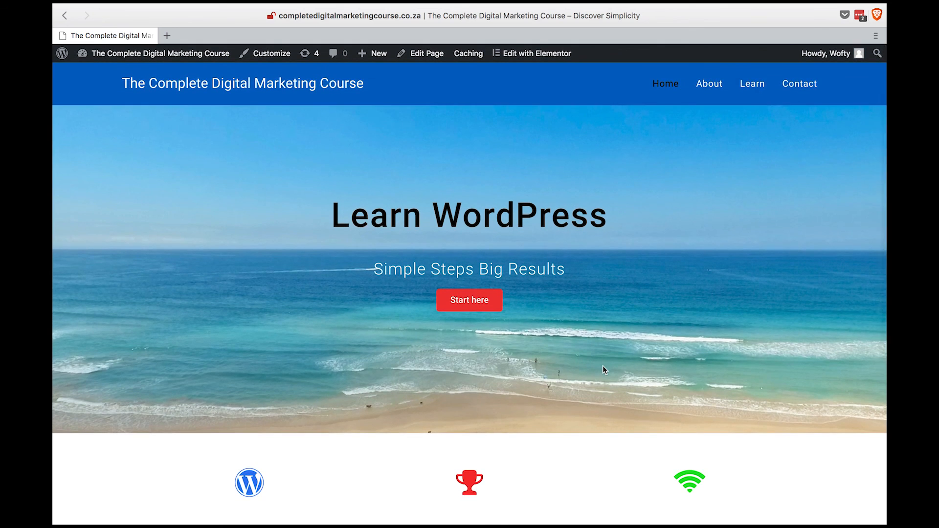
{"action": "scroll", "coordinate": [603, 370], "scroll_direction": "down", "scroll_amount": 5}
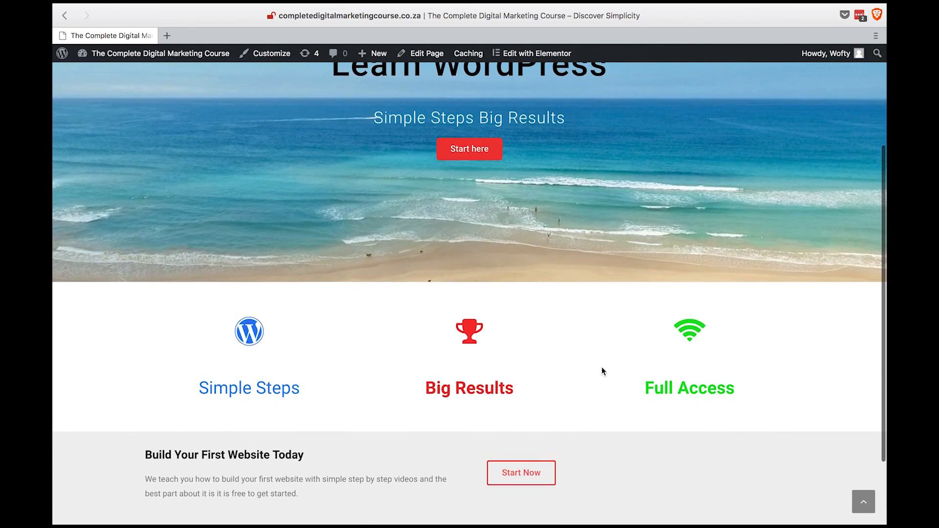
{"action": "scroll", "coordinate": [602, 371], "scroll_direction": "down", "scroll_amount": 2}
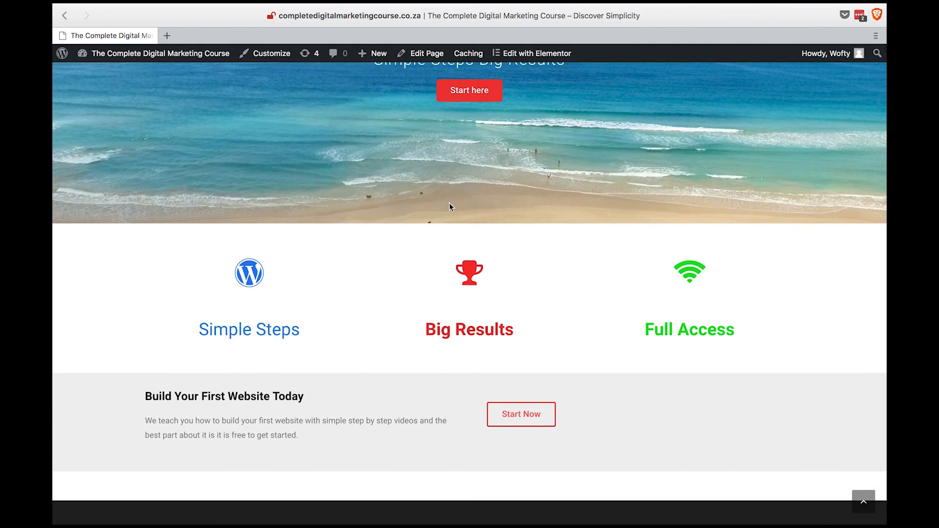
{"action": "scroll", "coordinate": [575, 353], "scroll_direction": "down", "scroll_amount": 1}
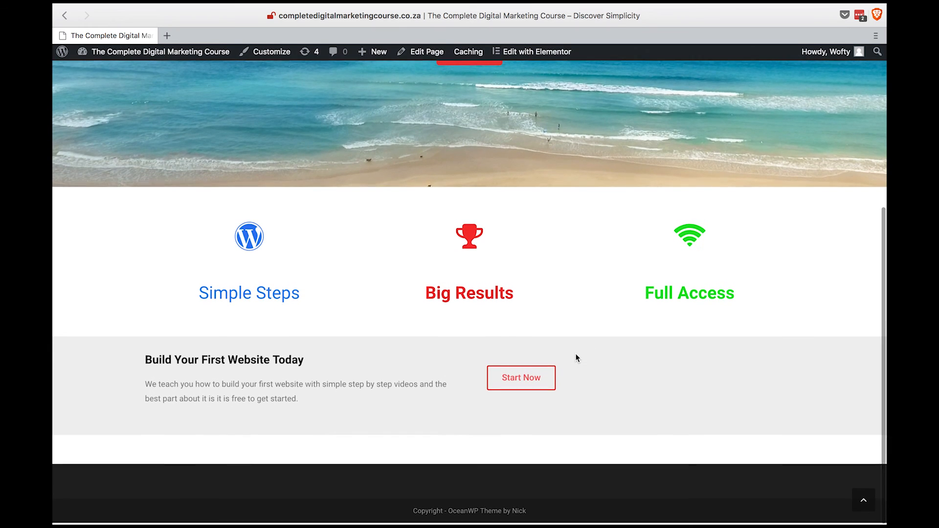
{"action": "scroll", "coordinate": [581, 336], "scroll_direction": "up", "scroll_amount": 8}
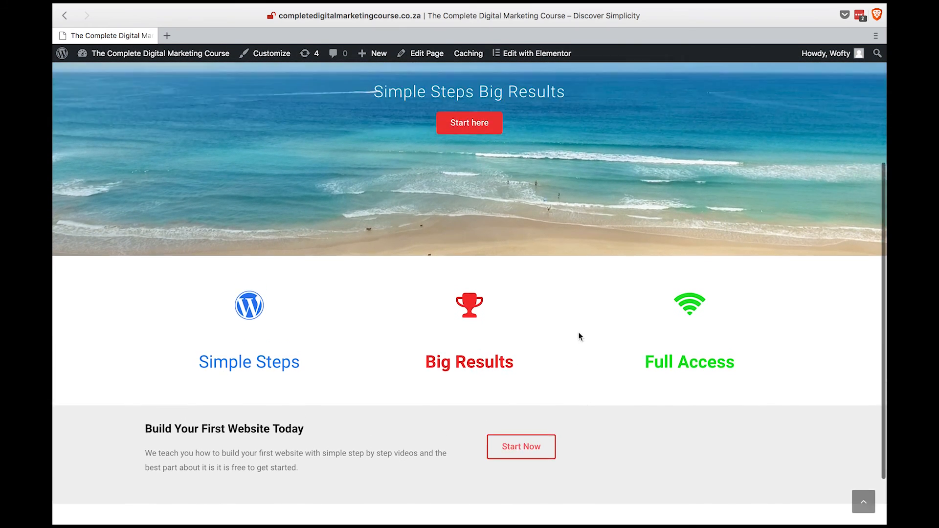